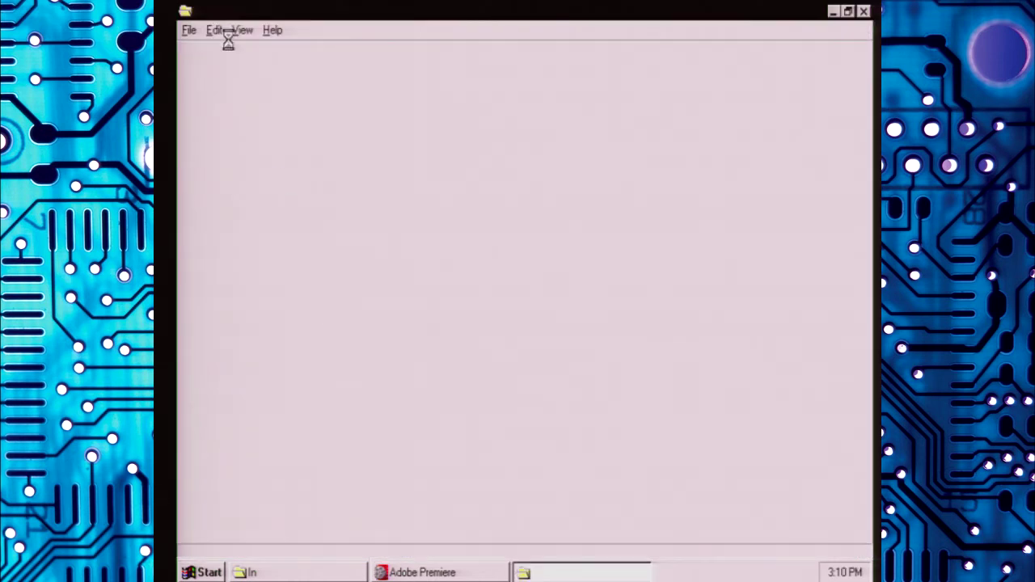
Step: Check the properties of the Storage (D:) and Chicago (C:) drives
{"action": "right_click", "coordinate": [361, 101]}
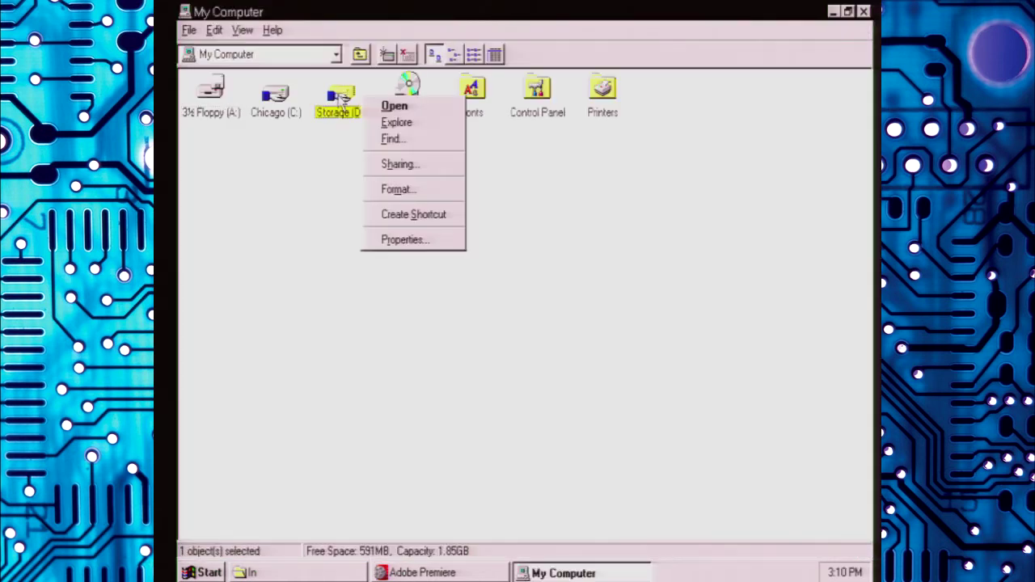
{"action": "left_click", "coordinate": [410, 242]}
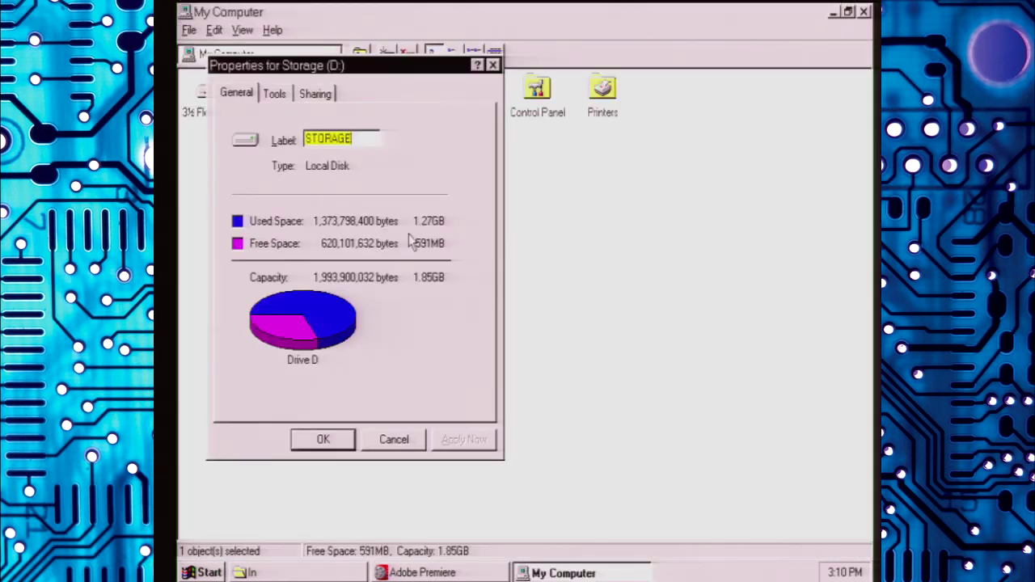
{"action": "left_click", "coordinate": [401, 444]}
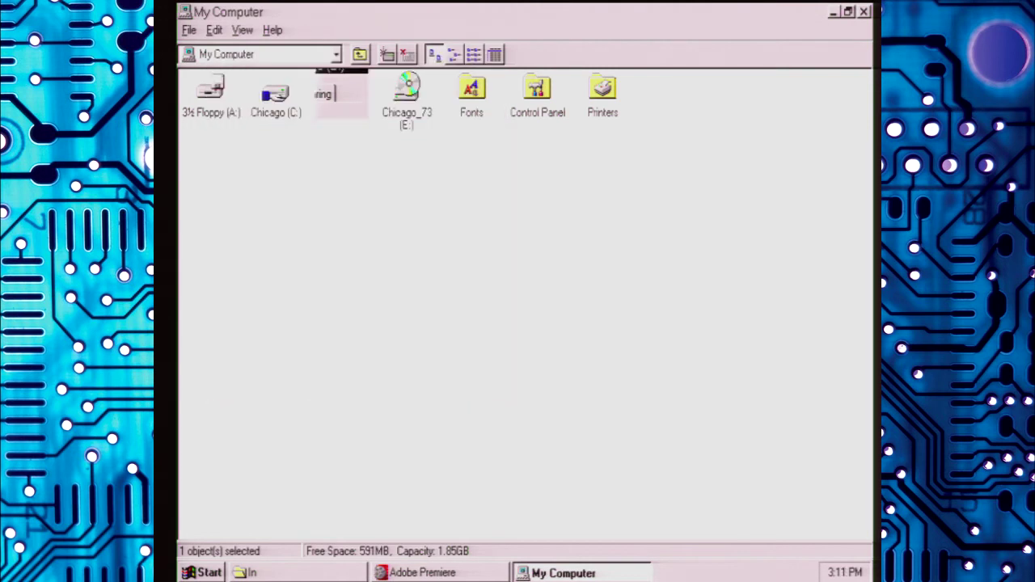
{"action": "right_click", "coordinate": [288, 99]}
{"action": "left_click", "coordinate": [331, 243]}
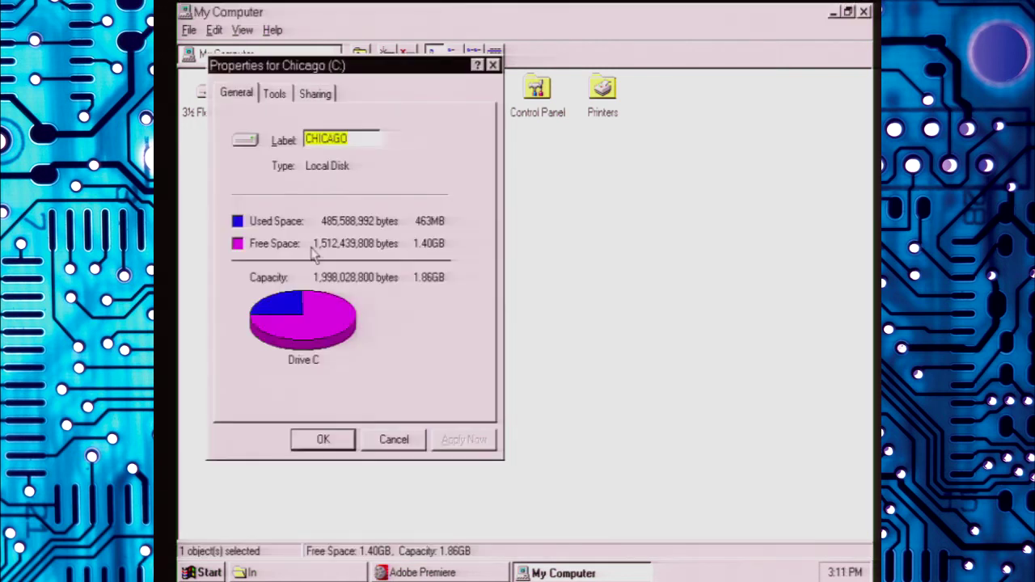
{"action": "left_click", "coordinate": [395, 440]}
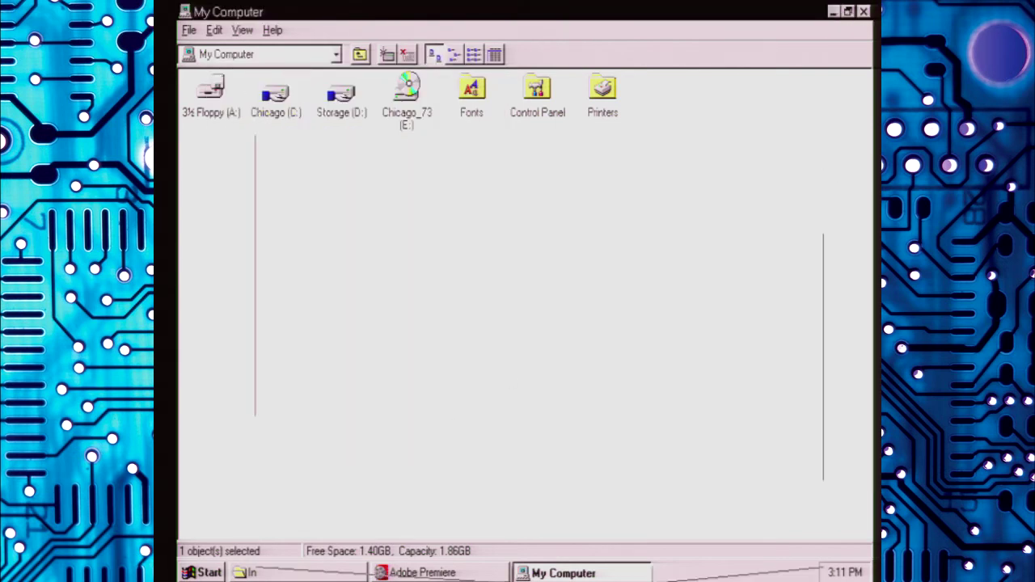
Step: Minimize My Computer, maximize the In folder, auto-arrange its 41 icons, then switch to Premiere
{"action": "left_click", "coordinate": [833, 12]}
{"action": "left_click", "coordinate": [413, 101]}
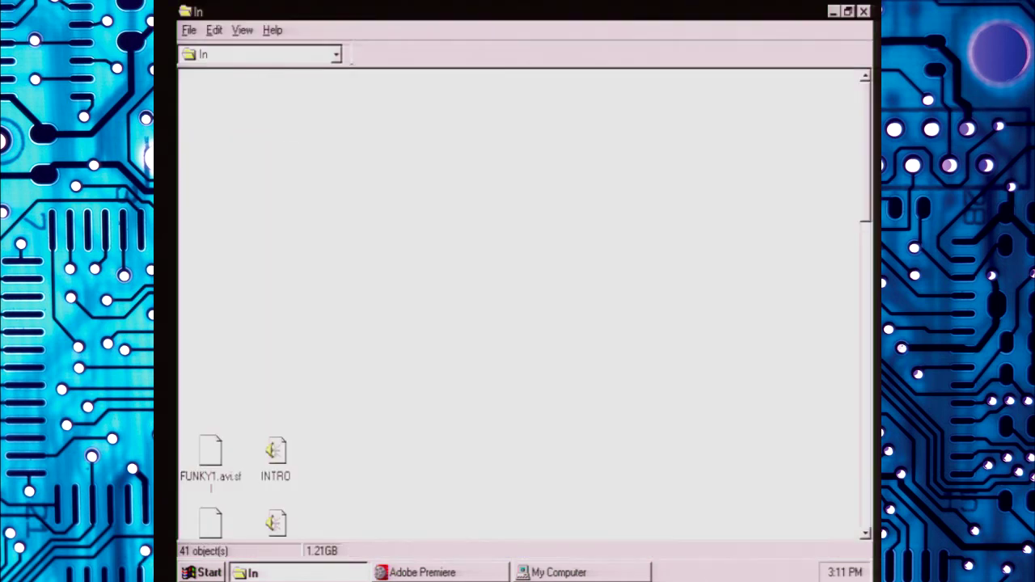
{"action": "right_click", "coordinate": [461, 187]}
{"action": "mouse_move", "coordinate": [505, 231]}
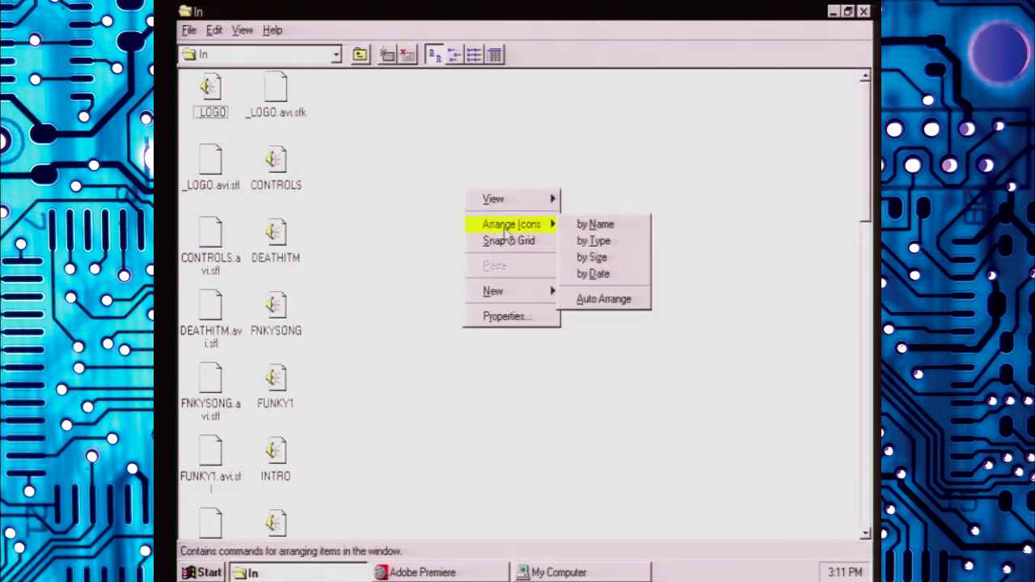
{"action": "left_click", "coordinate": [602, 299]}
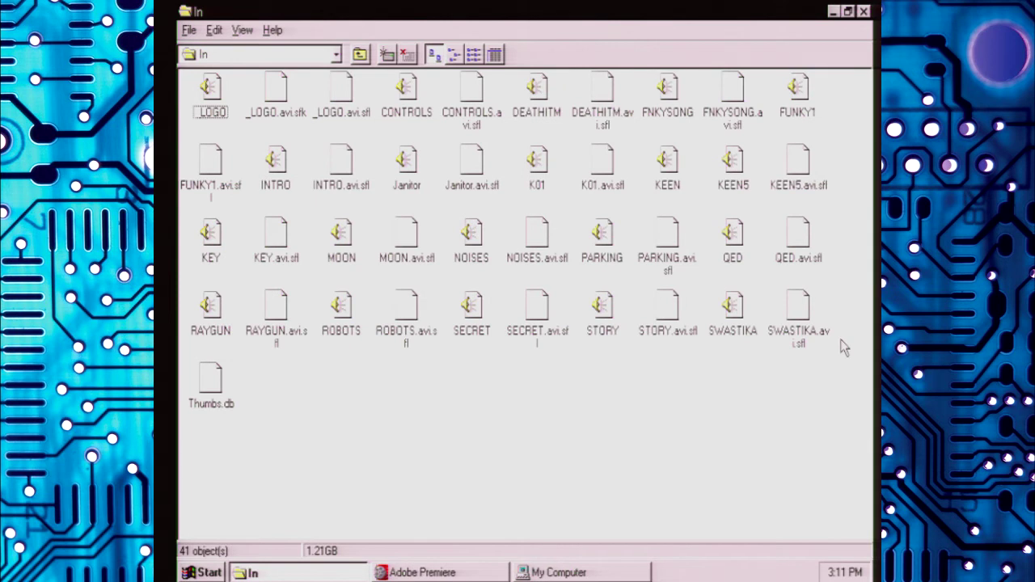
{"action": "left_click", "coordinate": [421, 570]}
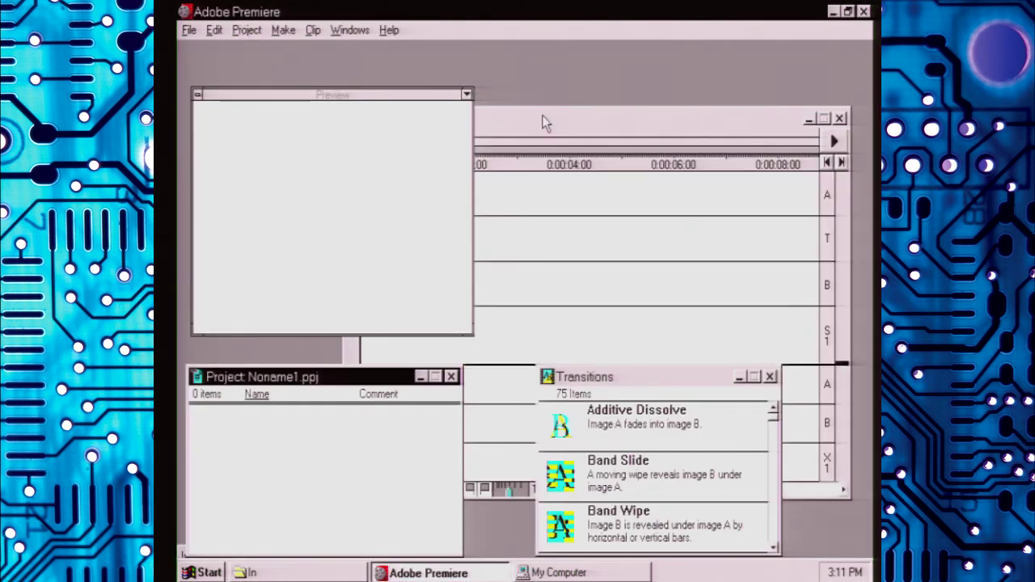
Step: Bring the Construction and Preview windows forward and start a directory import
{"action": "left_click", "coordinate": [543, 121]}
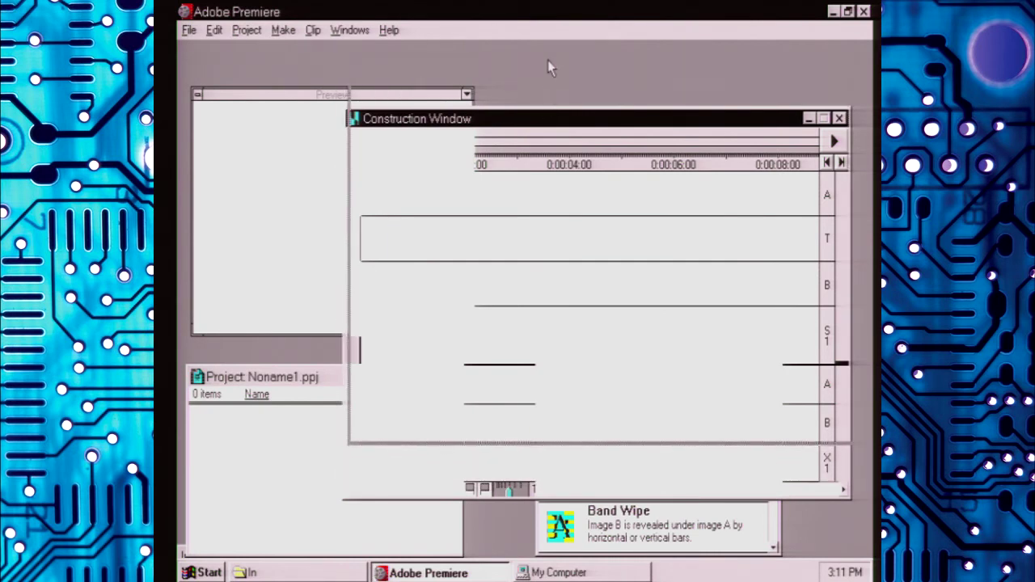
{"action": "left_click", "coordinate": [303, 92]}
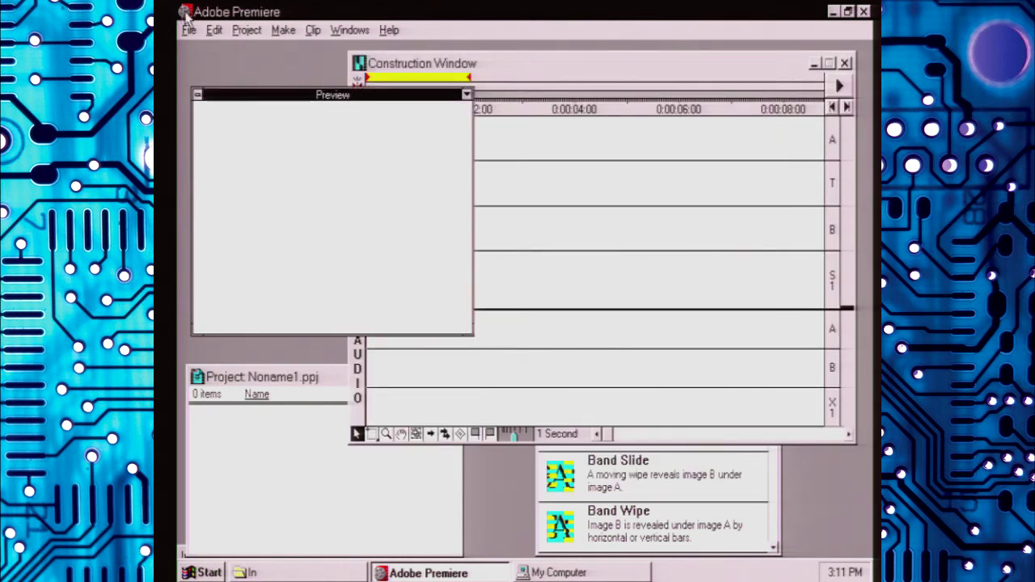
{"action": "left_click", "coordinate": [189, 30]}
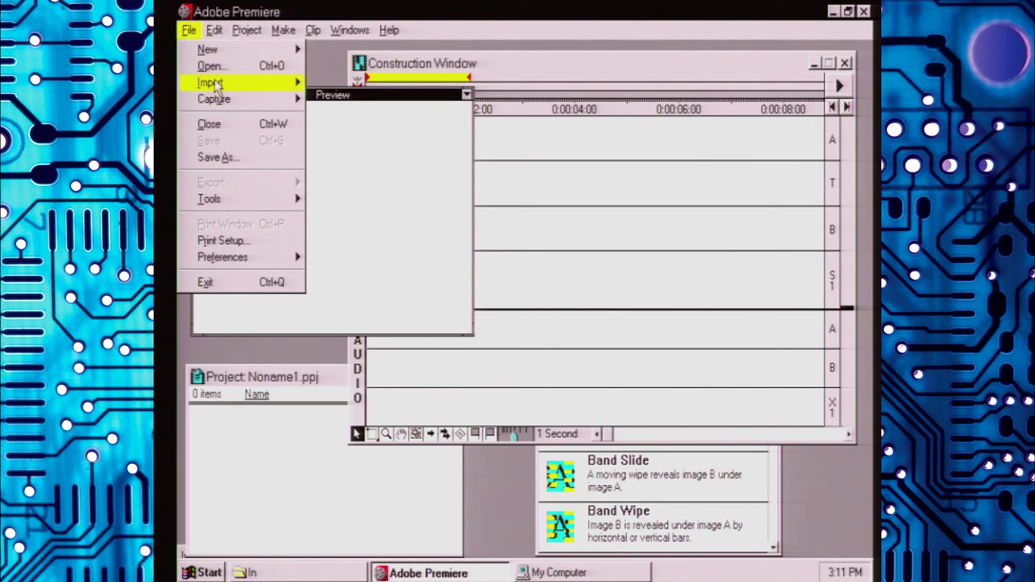
{"action": "mouse_move", "coordinate": [218, 84]}
{"action": "left_click", "coordinate": [360, 102]}
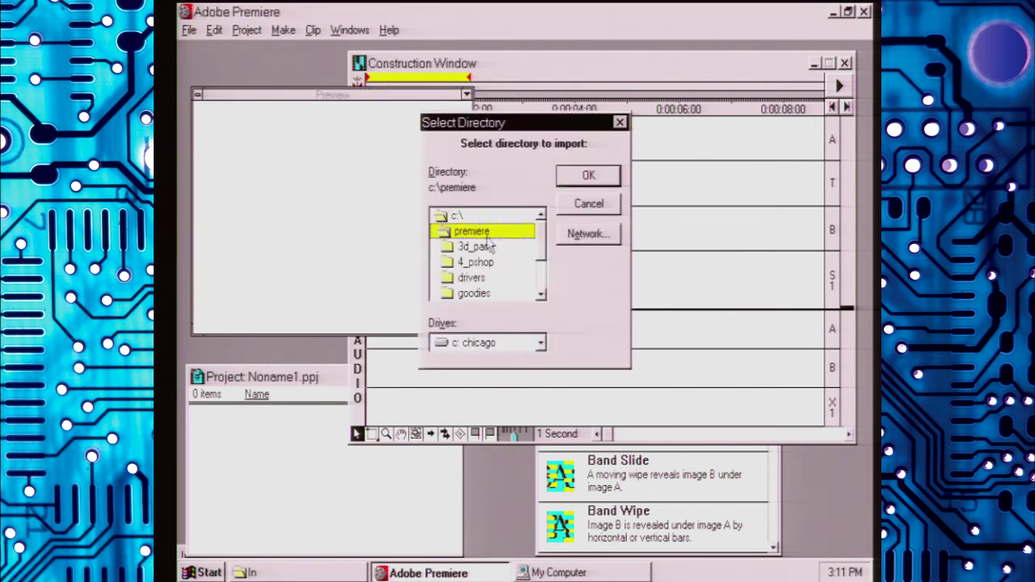
{"action": "double_click", "coordinate": [444, 233]}
{"action": "left_click", "coordinate": [449, 219]}
Step: Import the d:\video\in directory into the project as an In folder
{"action": "left_click", "coordinate": [492, 345]}
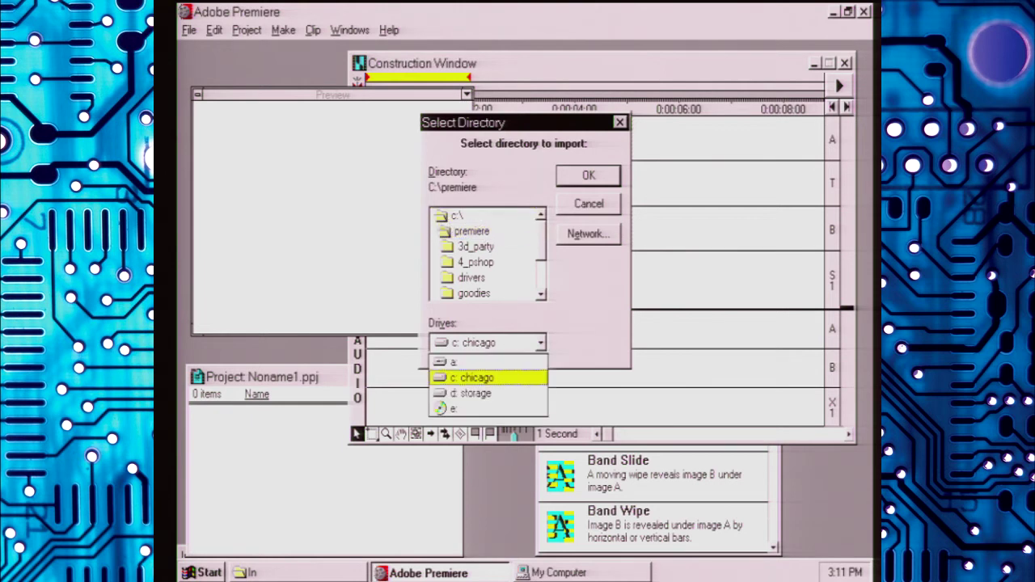
{"action": "left_click", "coordinate": [489, 394]}
{"action": "left_click_drag", "start_coordinate": [472, 219], "coordinate": [488, 293]}
{"action": "double_click", "coordinate": [488, 293]}
{"action": "double_click", "coordinate": [478, 247]}
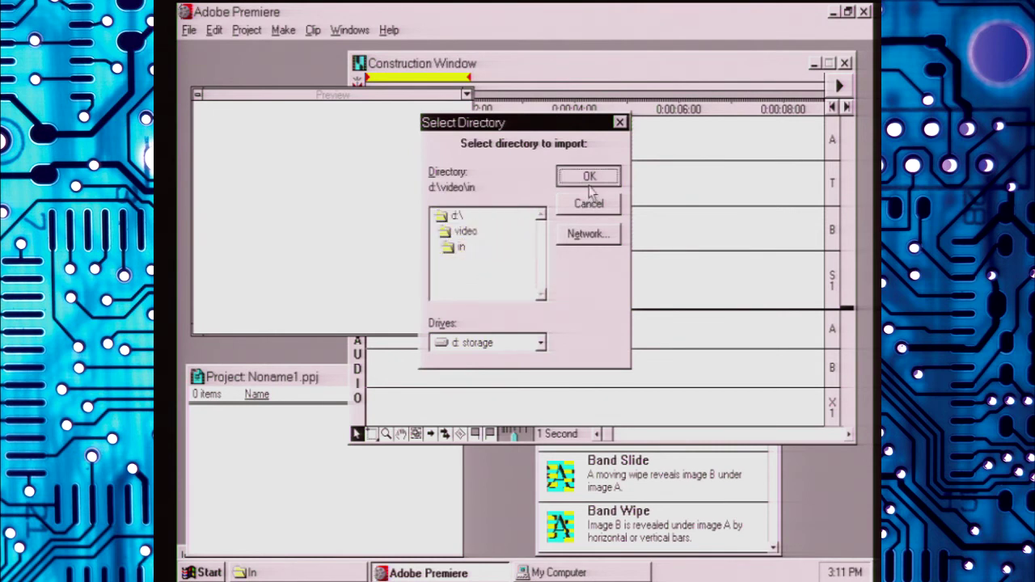
{"action": "left_click", "coordinate": [588, 178]}
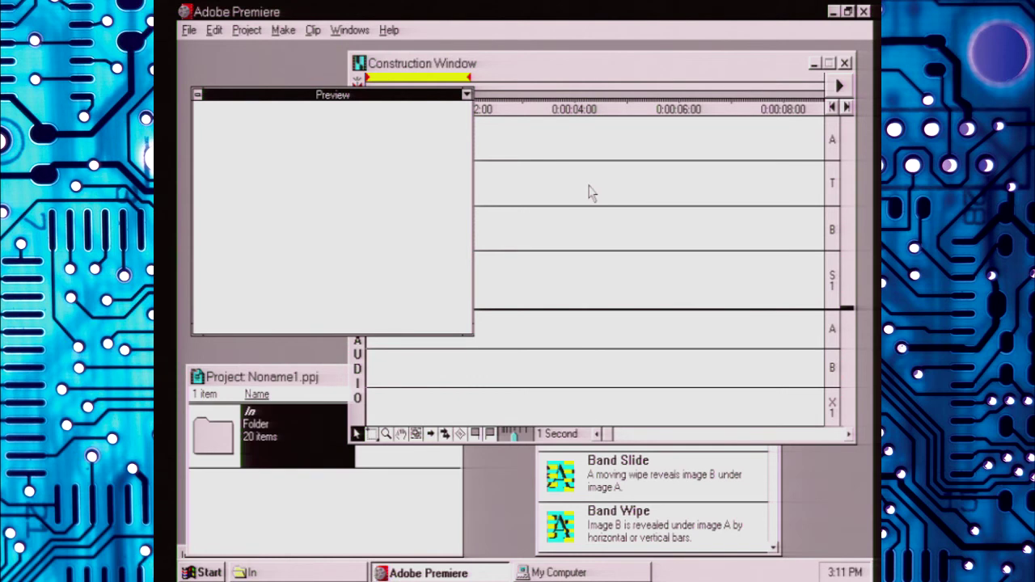
Step: Open the In folder's 20 clips in their own window, move it higher, and scroll the list
{"action": "left_click", "coordinate": [287, 537]}
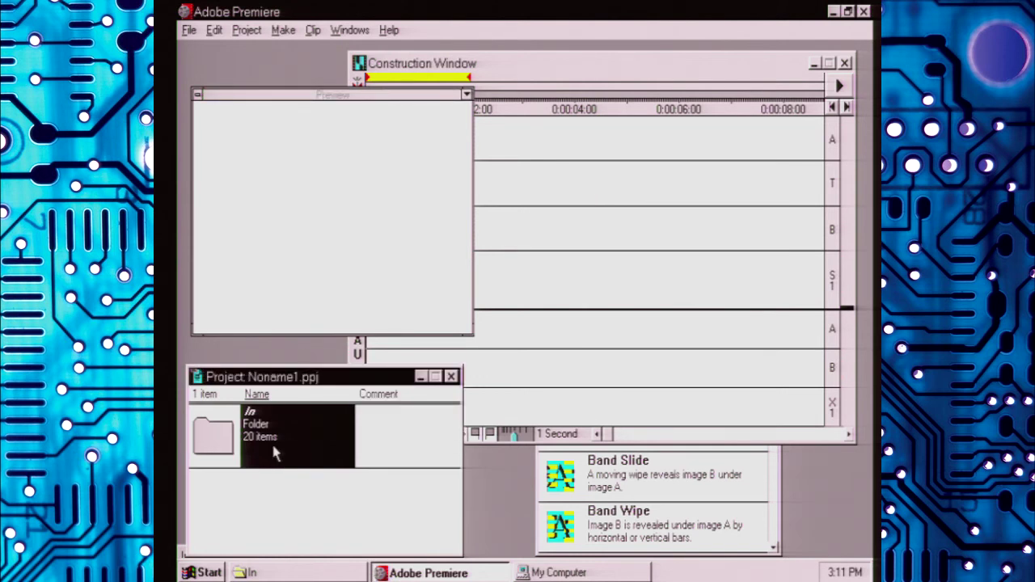
{"action": "left_click", "coordinate": [279, 204]}
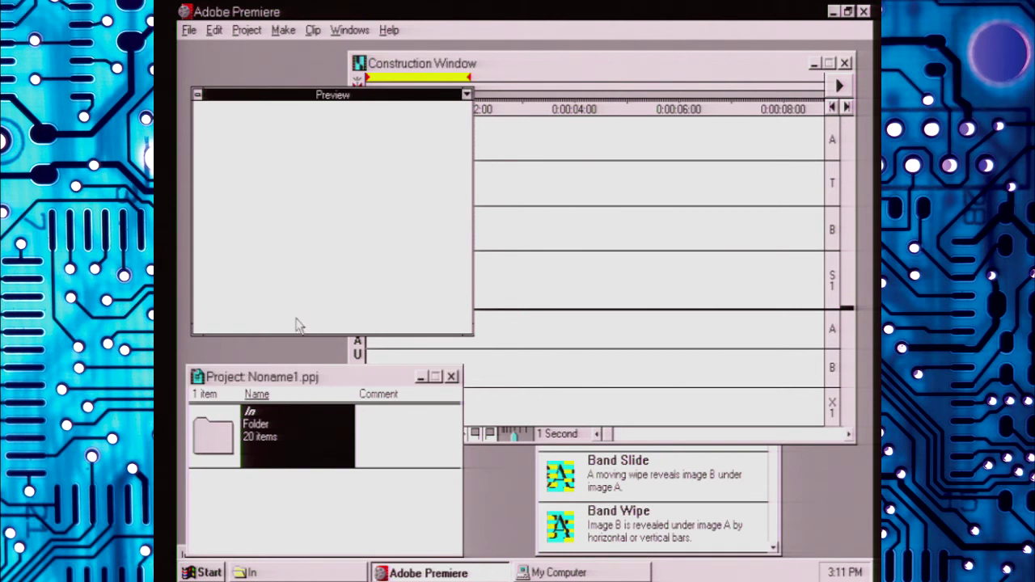
{"action": "double_click", "coordinate": [223, 429]}
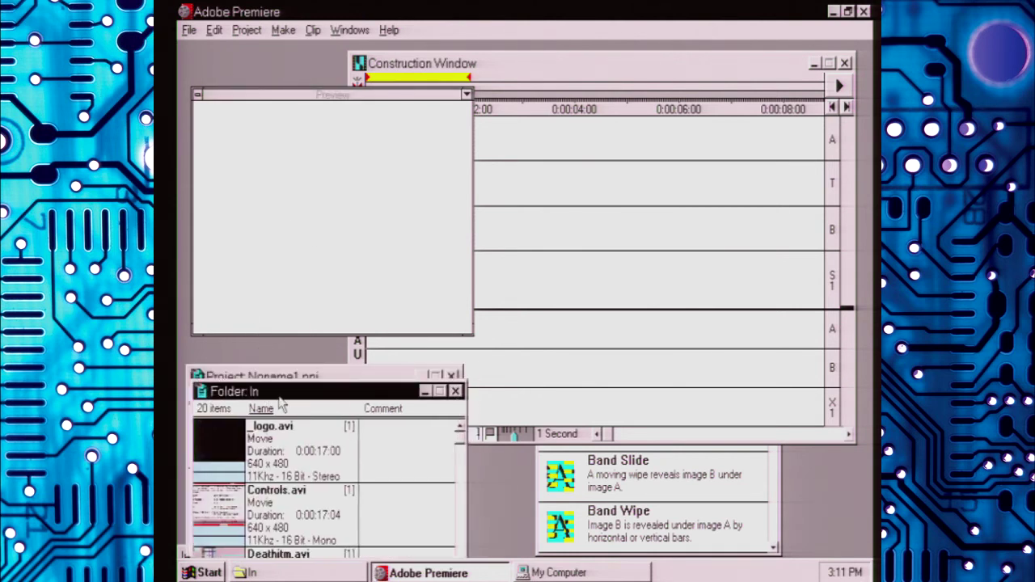
{"action": "left_click_drag", "start_coordinate": [279, 396], "coordinate": [276, 303]}
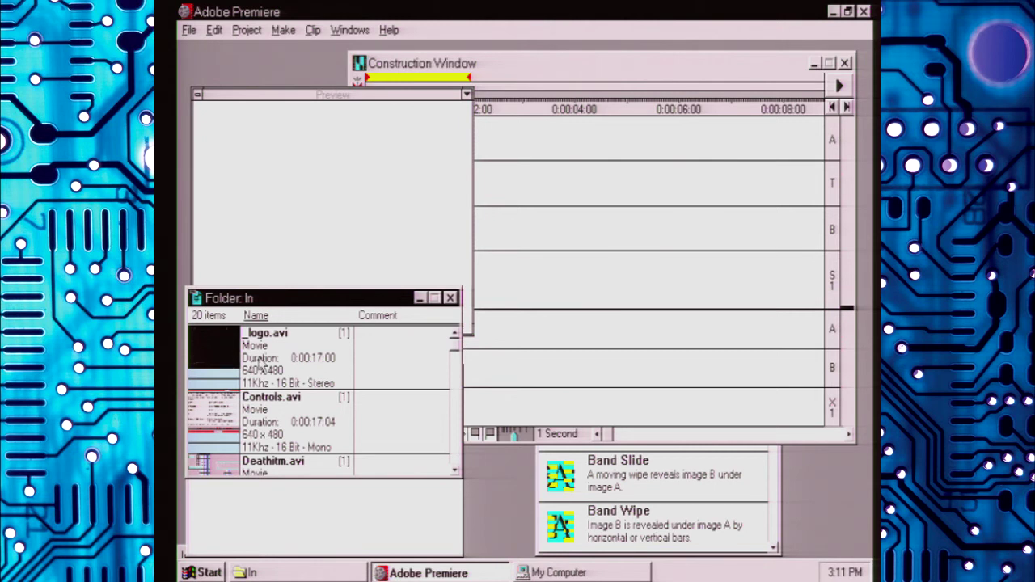
{"action": "left_click_drag", "start_coordinate": [458, 356], "coordinate": [458, 385]}
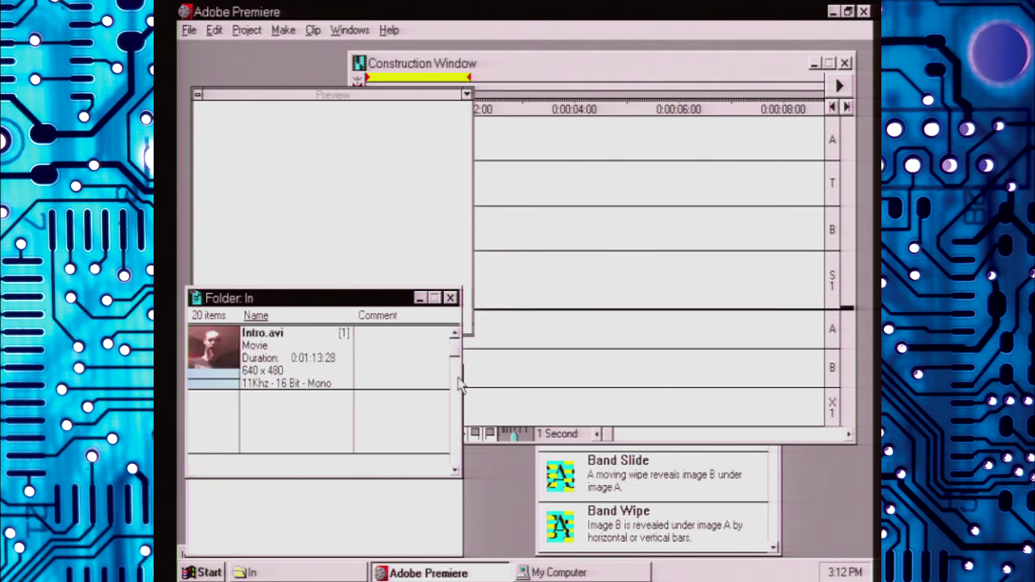
{"action": "left_click", "coordinate": [456, 336]}
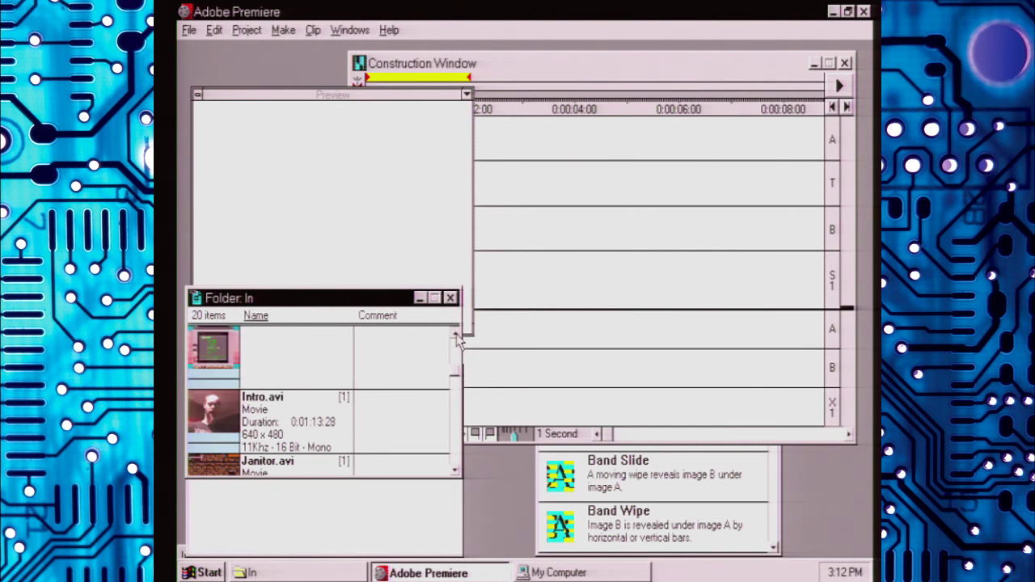
{"action": "left_click", "coordinate": [553, 79]}
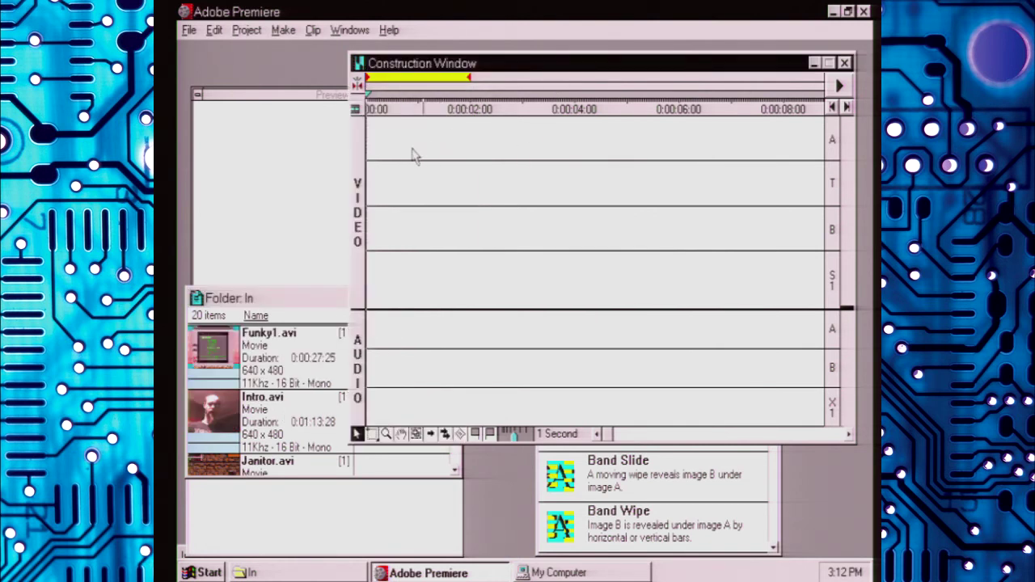
Step: Insert Intro.avi with its audio into the timeline at the edit line
{"action": "left_click", "coordinate": [239, 410]}
{"action": "right_click", "coordinate": [238, 411]}
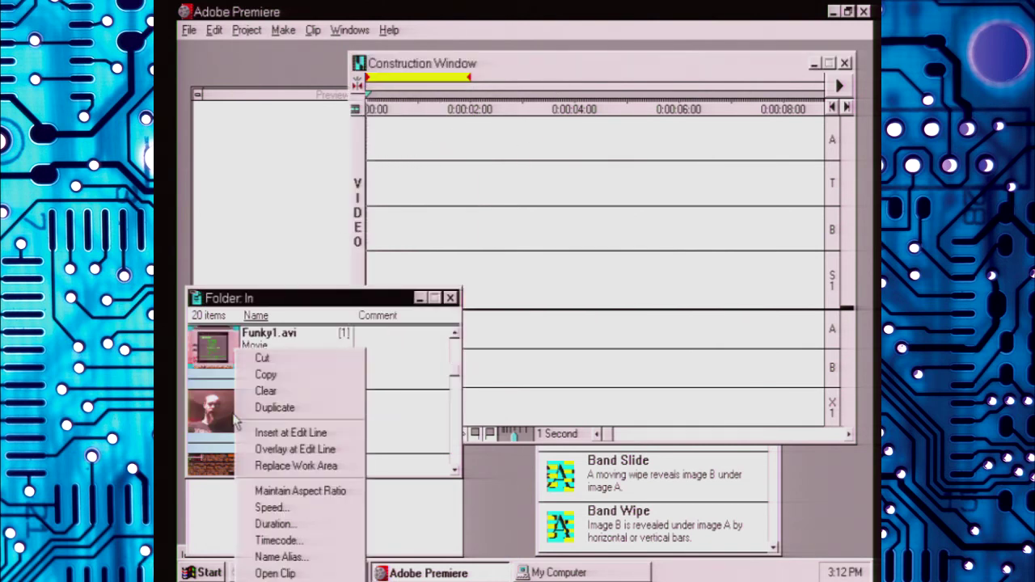
{"action": "left_click", "coordinate": [305, 435]}
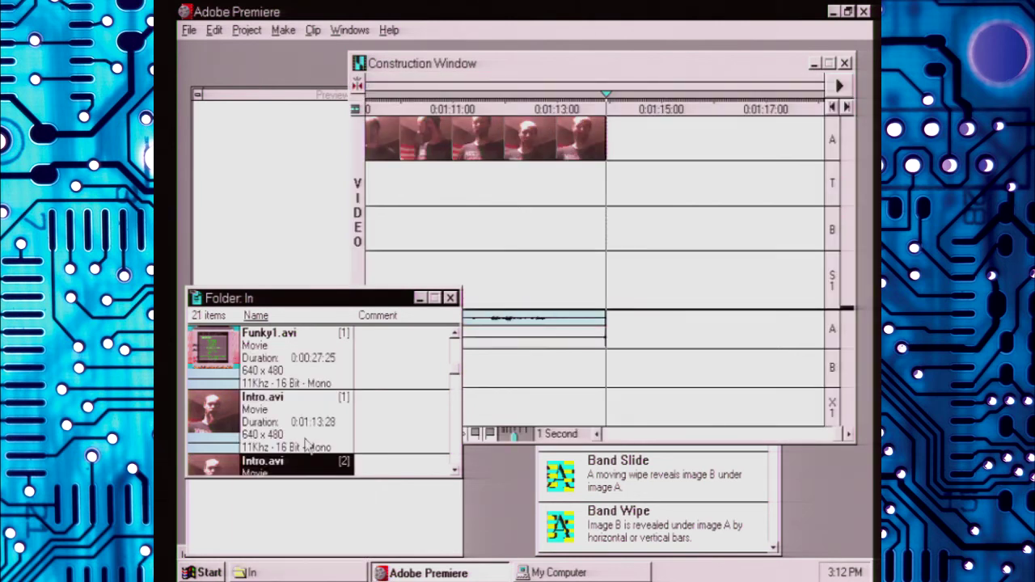
{"action": "left_click", "coordinate": [559, 81]}
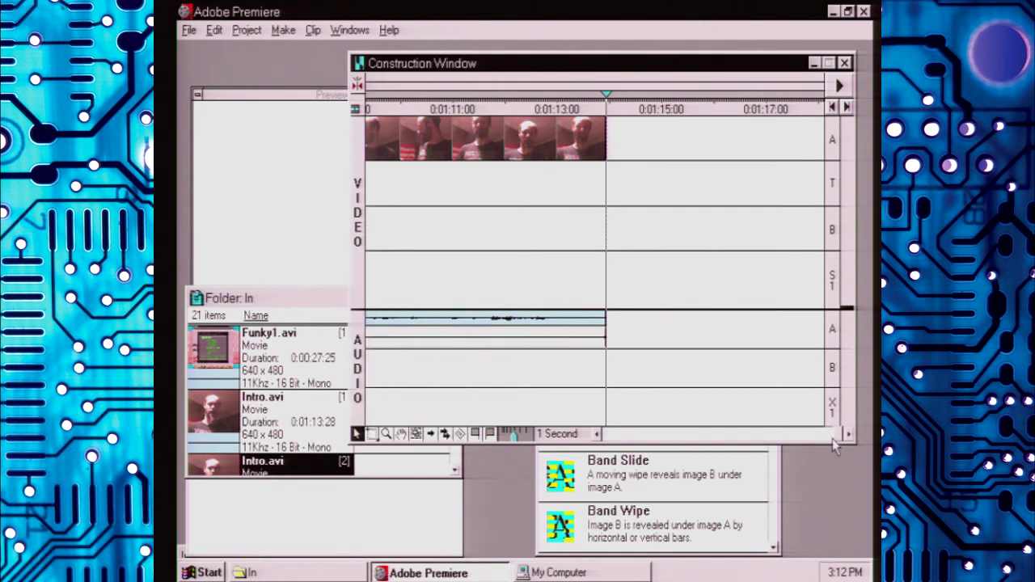
Step: Close the My Computer window and scroll the timeline back to 0:00:00
{"action": "right_click", "coordinate": [635, 573]}
{"action": "left_click", "coordinate": [659, 573]}
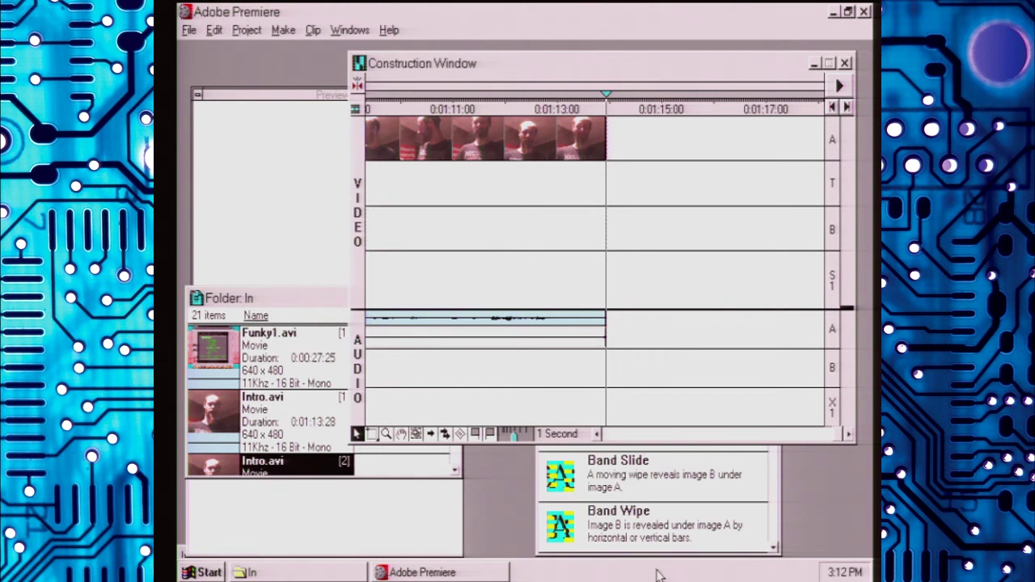
{"action": "left_click", "coordinate": [596, 435]}
{"action": "left_click", "coordinate": [596, 434]}
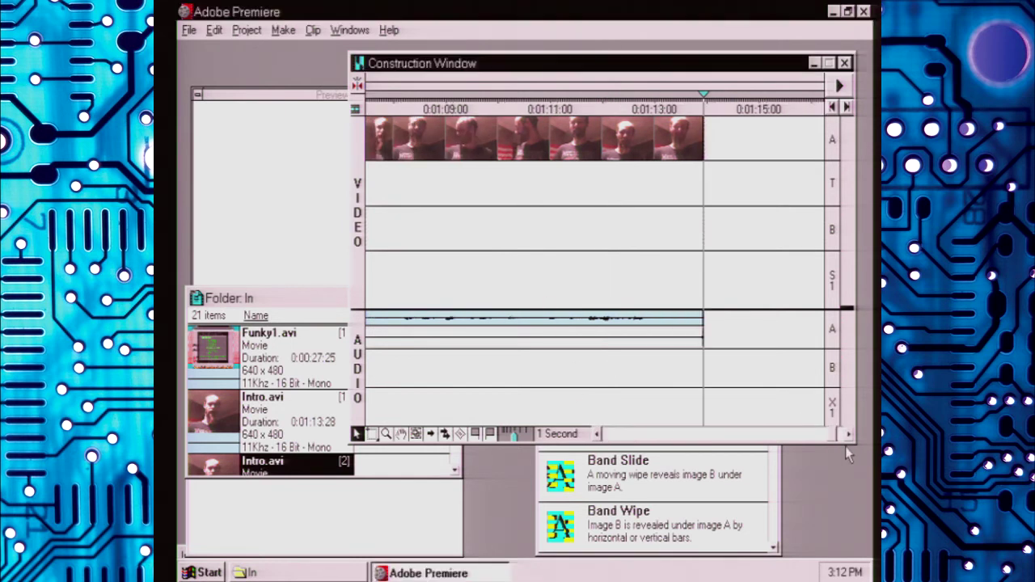
{"action": "left_click", "coordinate": [596, 435]}
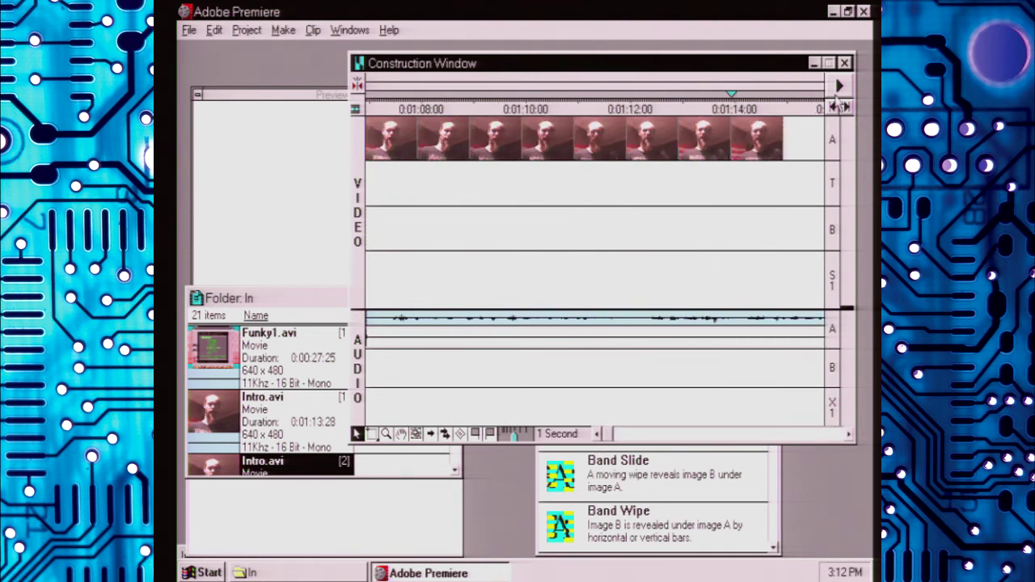
{"action": "left_click", "coordinate": [834, 106]}
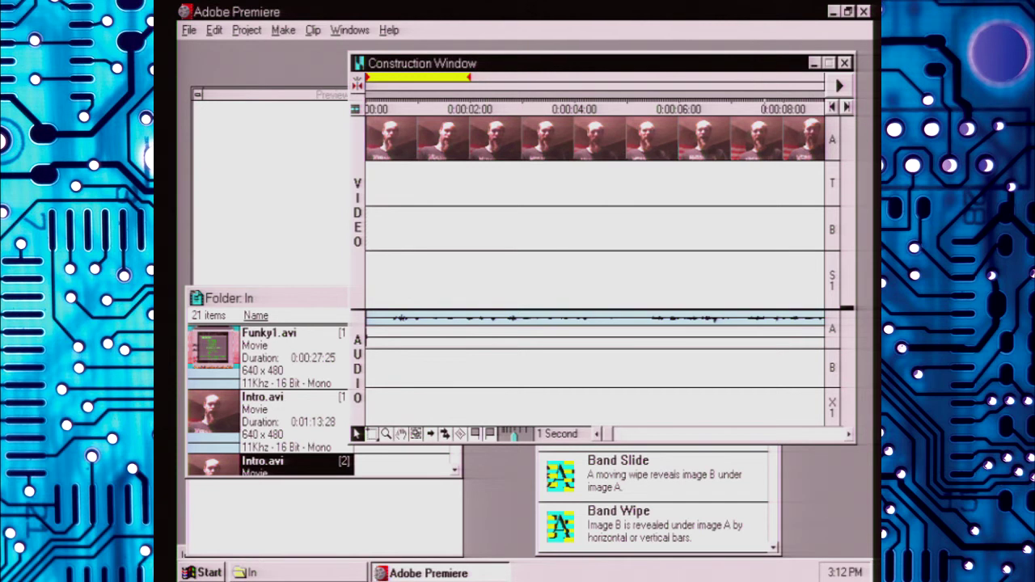
{"action": "left_click", "coordinate": [840, 85]}
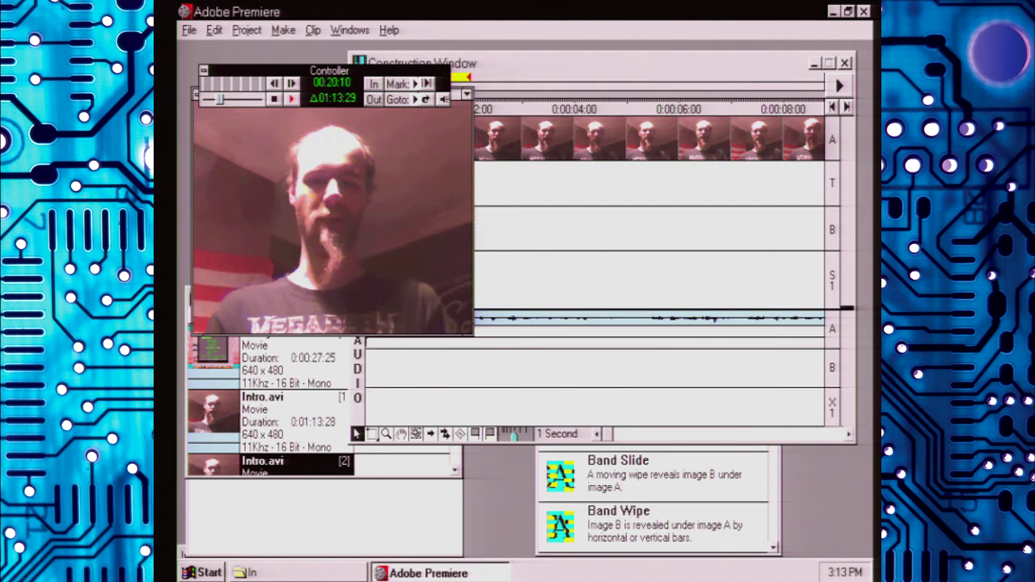
Step: Stop Intro.avi playback, scroll the timeline to its end near 0:01:13, and bring the Project window forward
{"action": "left_click", "coordinate": [275, 101]}
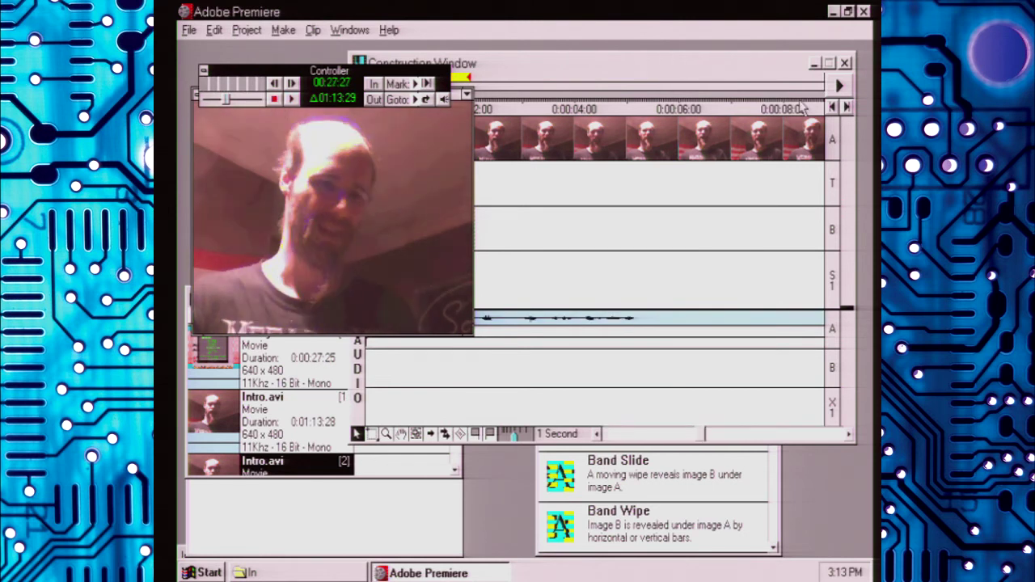
{"action": "left_click", "coordinate": [846, 106]}
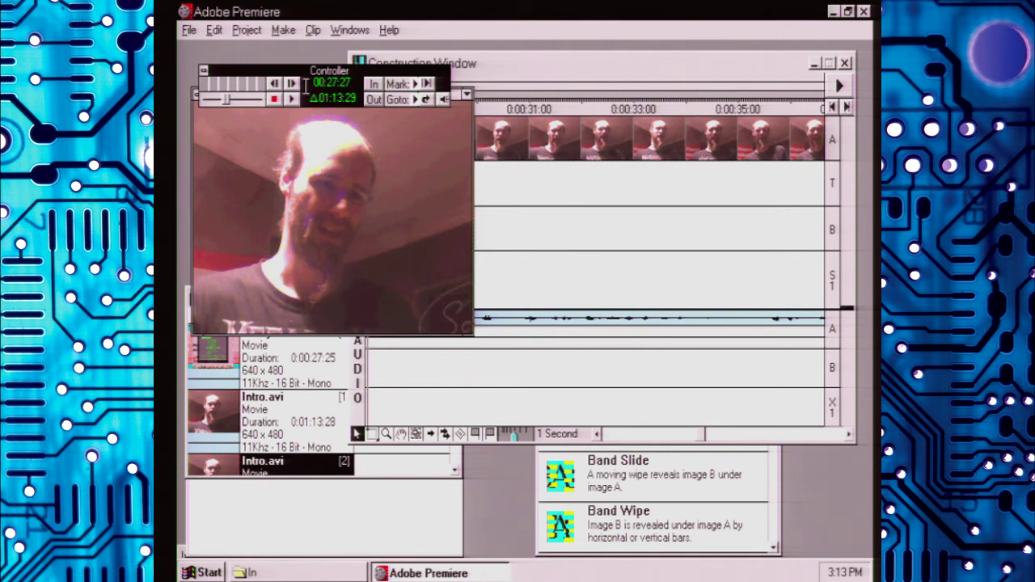
{"action": "left_click", "coordinate": [847, 108]}
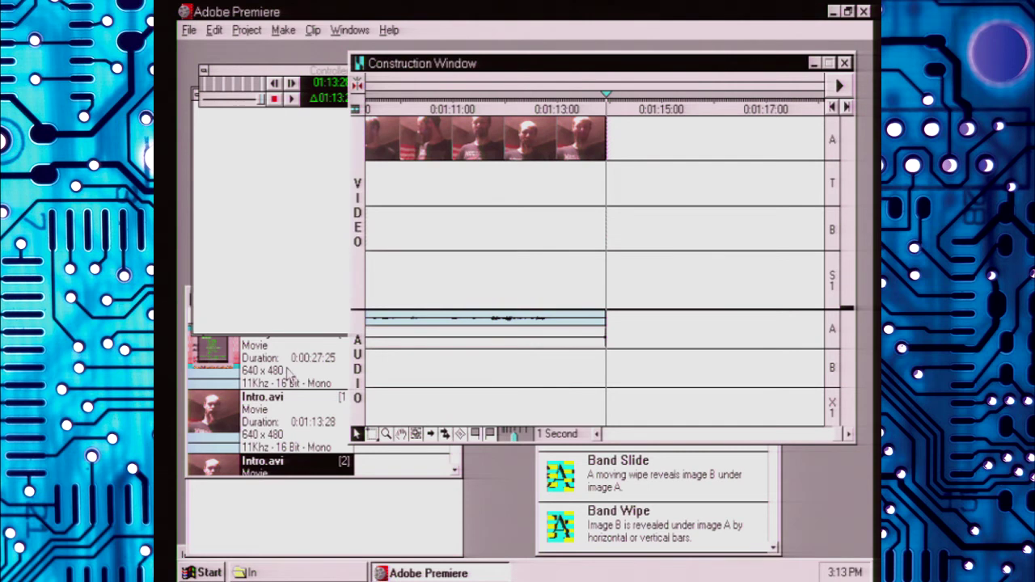
{"action": "left_click", "coordinate": [439, 526]}
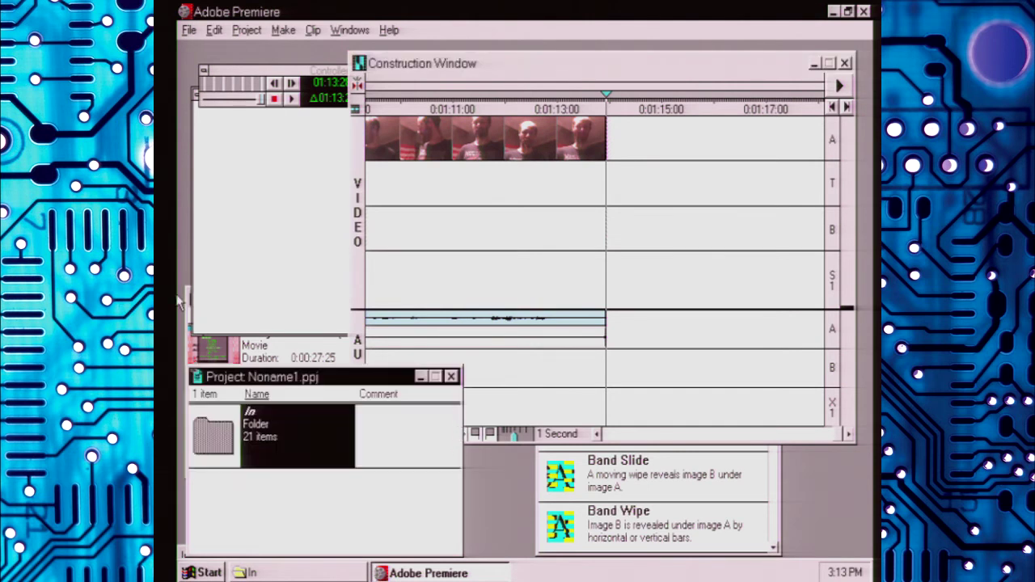
Step: Insert _logo.avi with its audio right after Intro.avi at about 0:01:13
{"action": "left_click", "coordinate": [195, 298]}
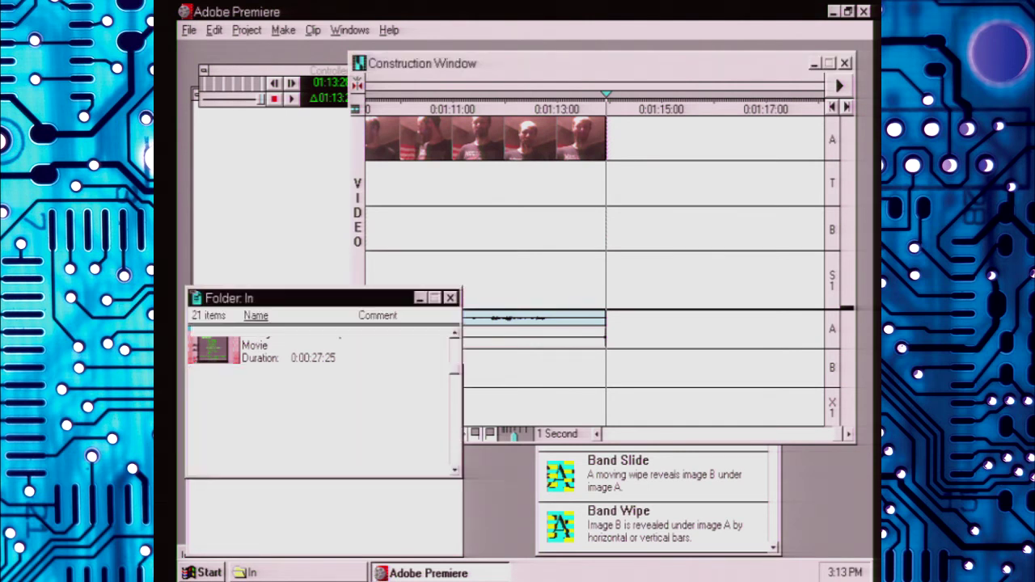
{"action": "left_click_drag", "start_coordinate": [458, 375], "coordinate": [455, 340]}
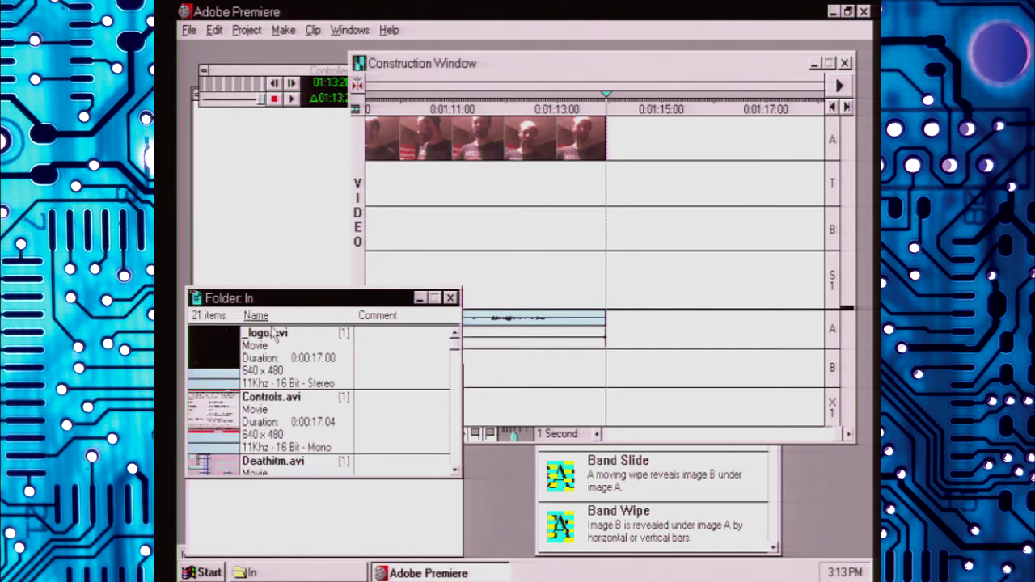
{"action": "left_click", "coordinate": [267, 357]}
{"action": "right_click", "coordinate": [267, 358]}
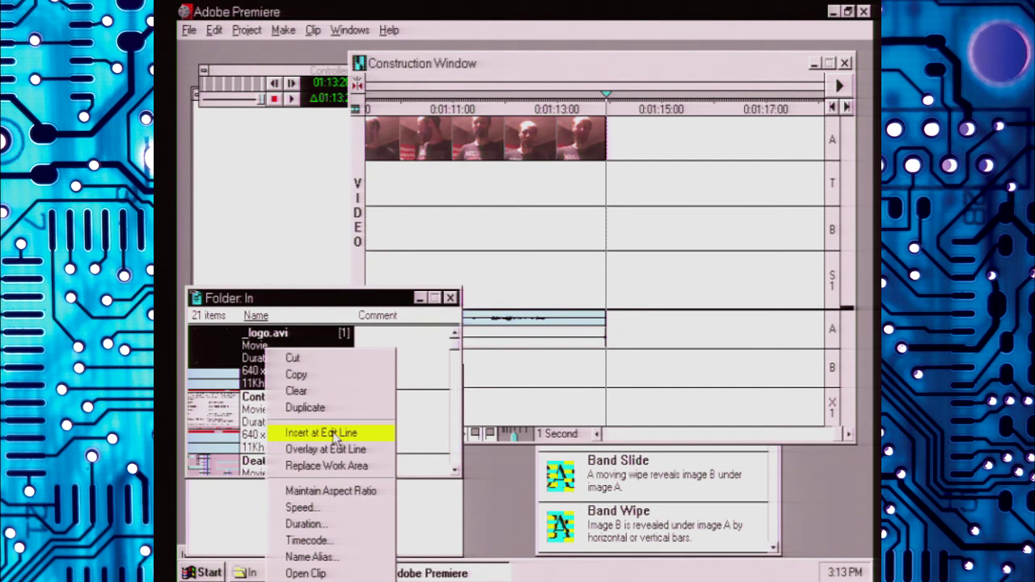
{"action": "left_click_drag", "start_coordinate": [235, 356], "coordinate": [621, 139]}
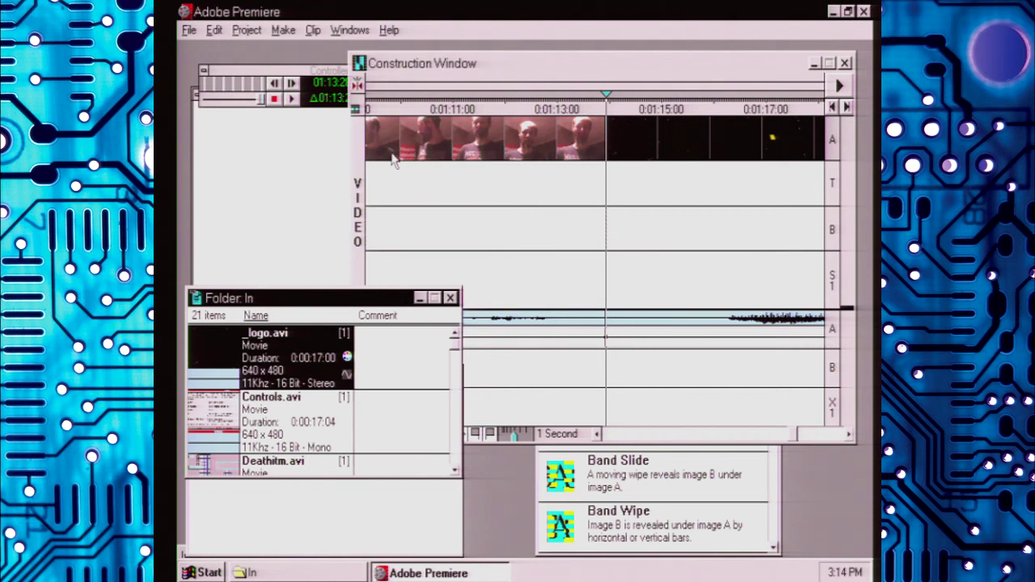
{"action": "left_click", "coordinate": [191, 30]}
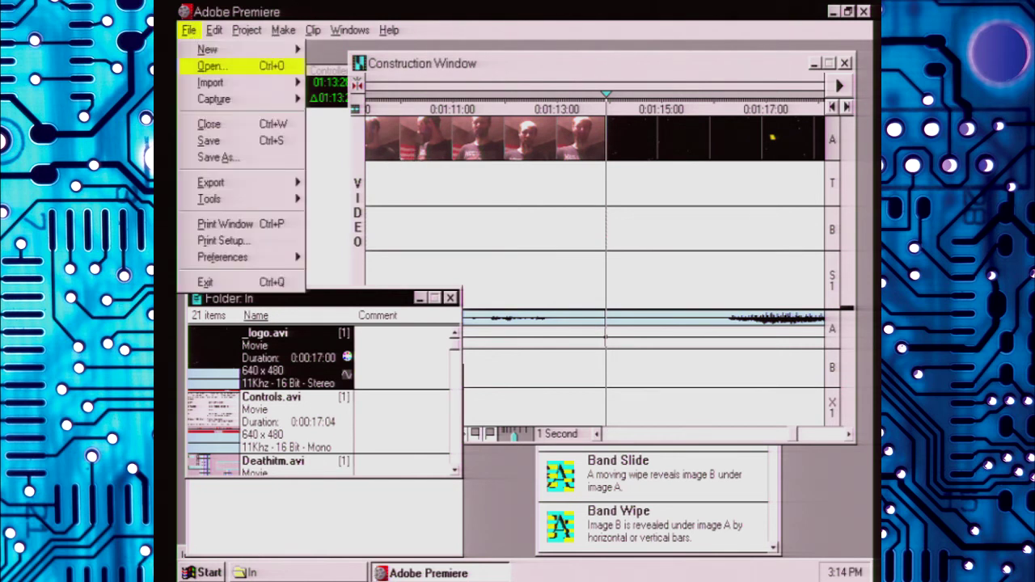
Step: Save the project as KEEN.ppj in d:\video\in
{"action": "left_click", "coordinate": [269, 161]}
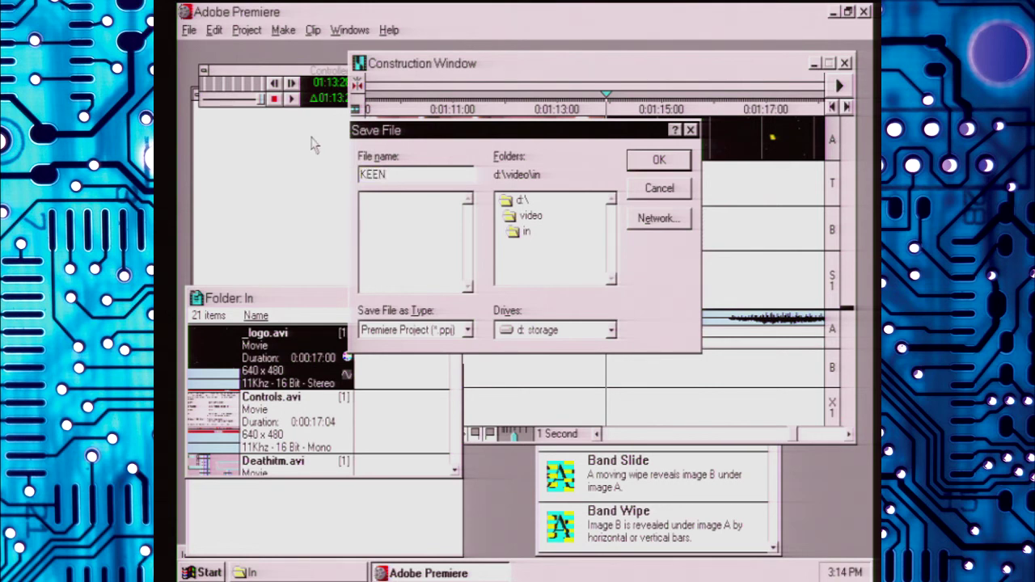
{"action": "left_click", "coordinate": [647, 164]}
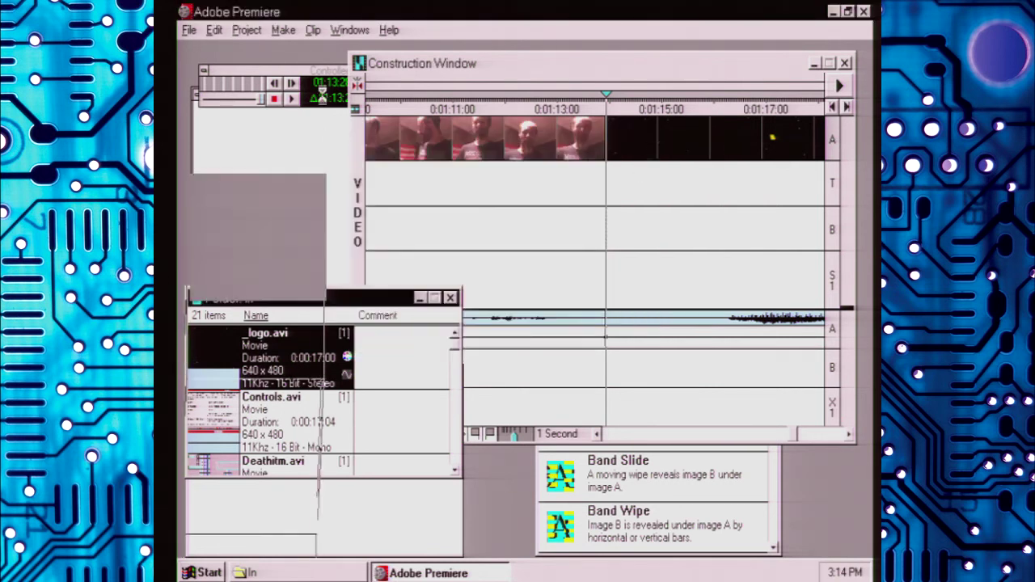
{"action": "left_click", "coordinate": [191, 32]}
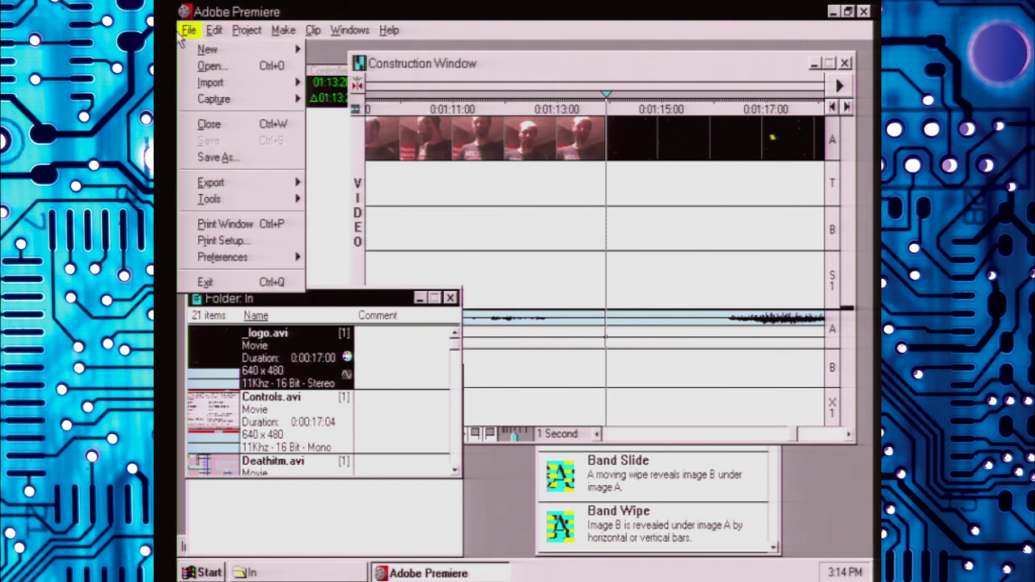
{"action": "left_click", "coordinate": [295, 19]}
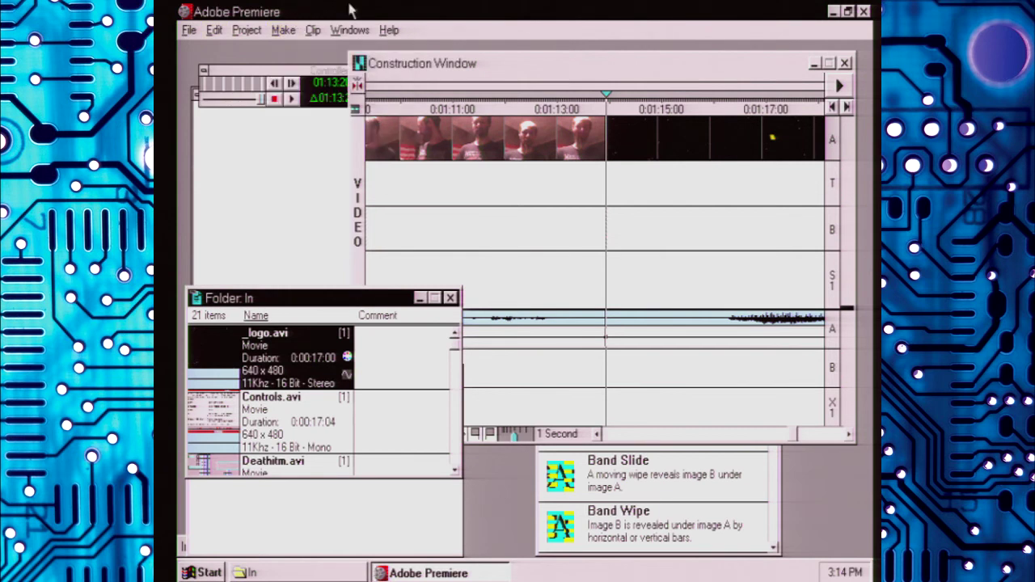
{"action": "left_click", "coordinate": [850, 121]}
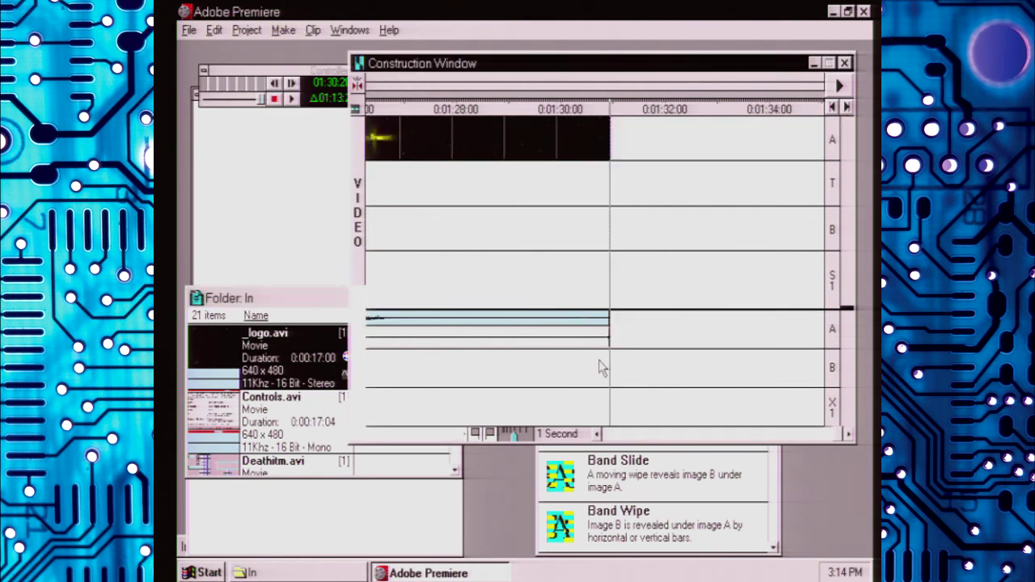
{"action": "left_click", "coordinate": [396, 521]}
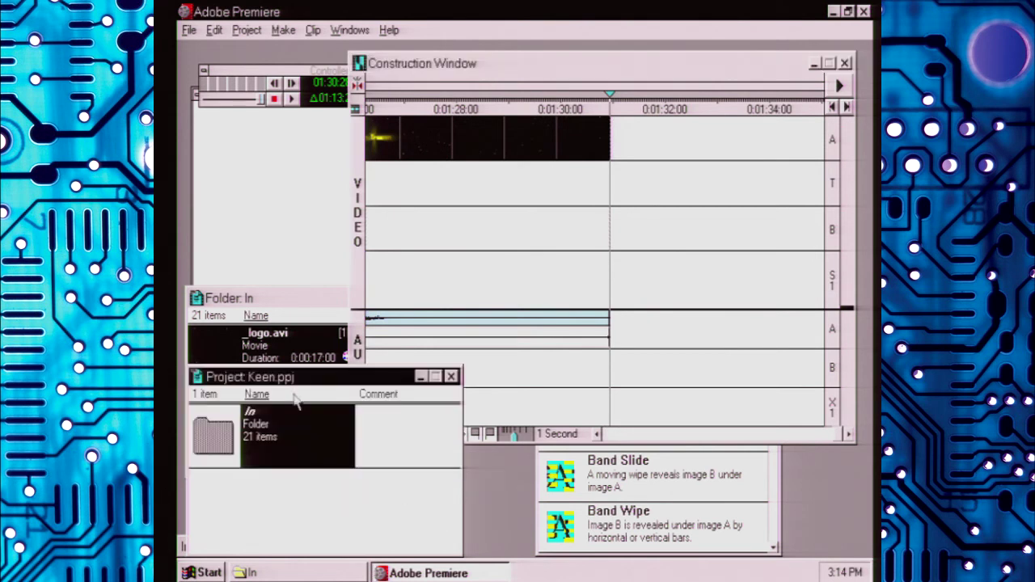
{"action": "left_click", "coordinate": [256, 319]}
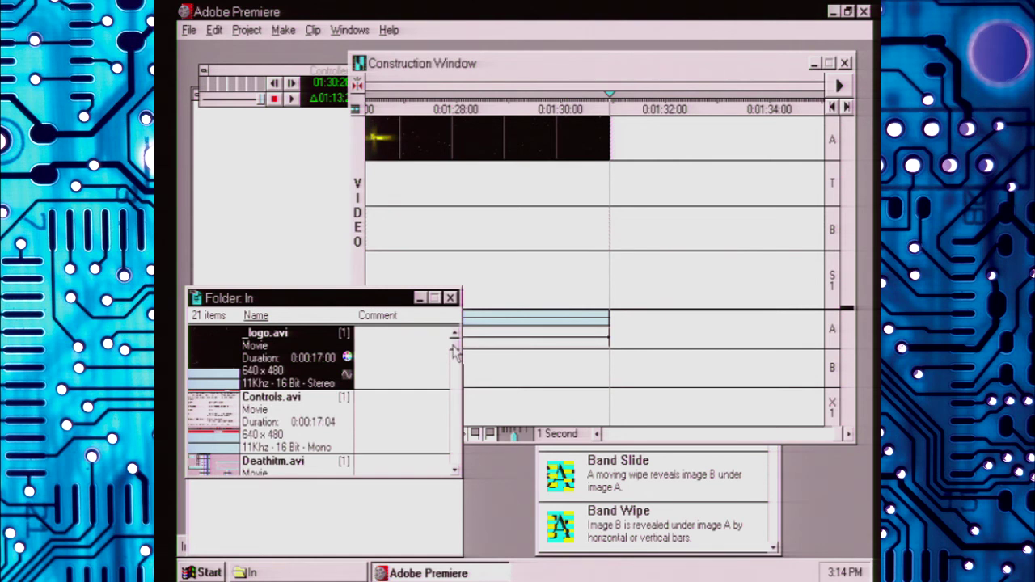
Step: Place Keen.wav from the In folder onto audio track B beneath the intro and logo clips
{"action": "left_click", "coordinate": [458, 403]}
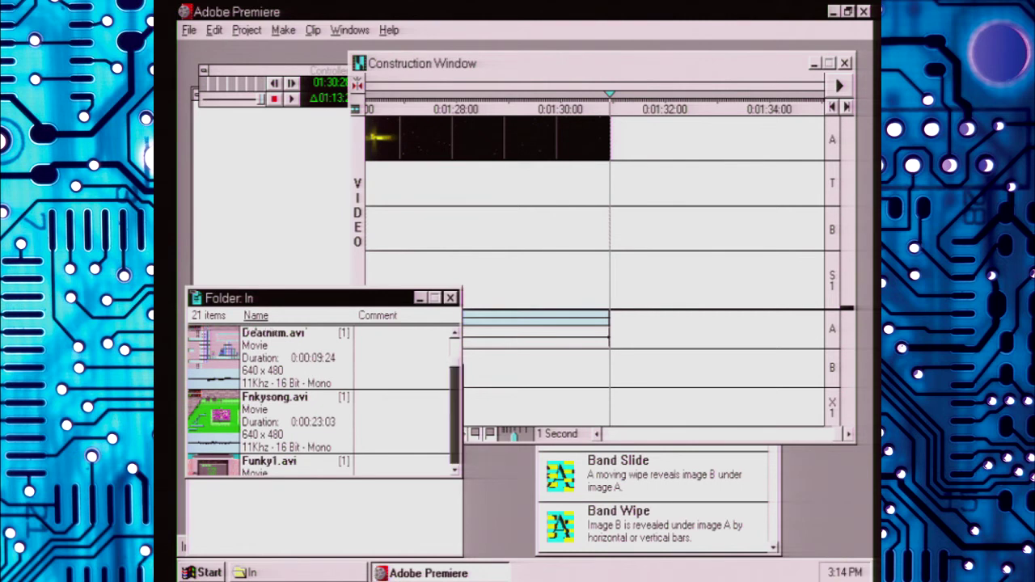
{"action": "left_click", "coordinate": [458, 420]}
{"action": "left_click", "coordinate": [458, 420]}
{"action": "left_click", "coordinate": [458, 420]}
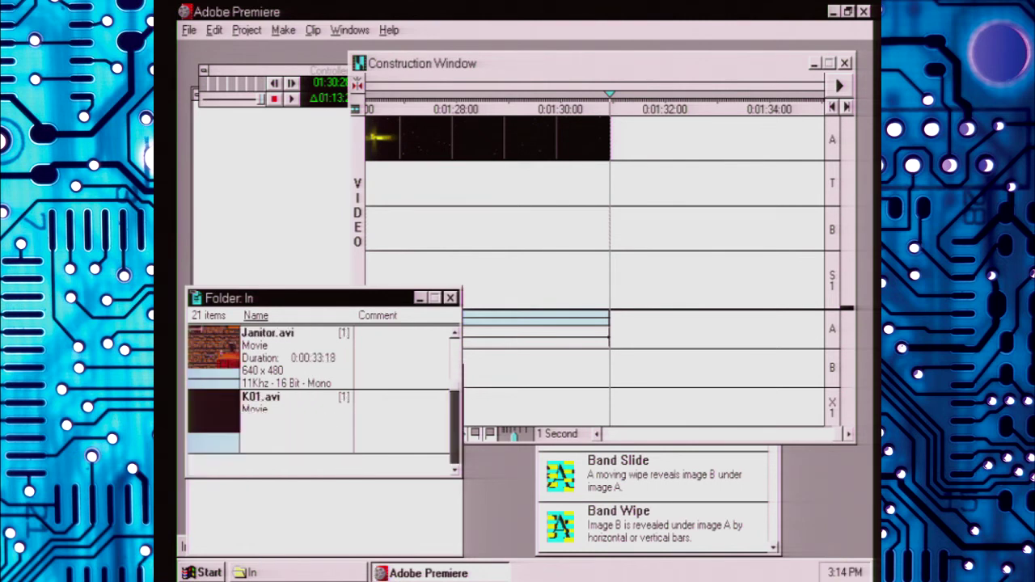
{"action": "left_click", "coordinate": [261, 472]}
{"action": "left_click", "coordinate": [294, 464]}
{"action": "left_click_drag", "start_coordinate": [267, 424], "coordinate": [623, 374]}
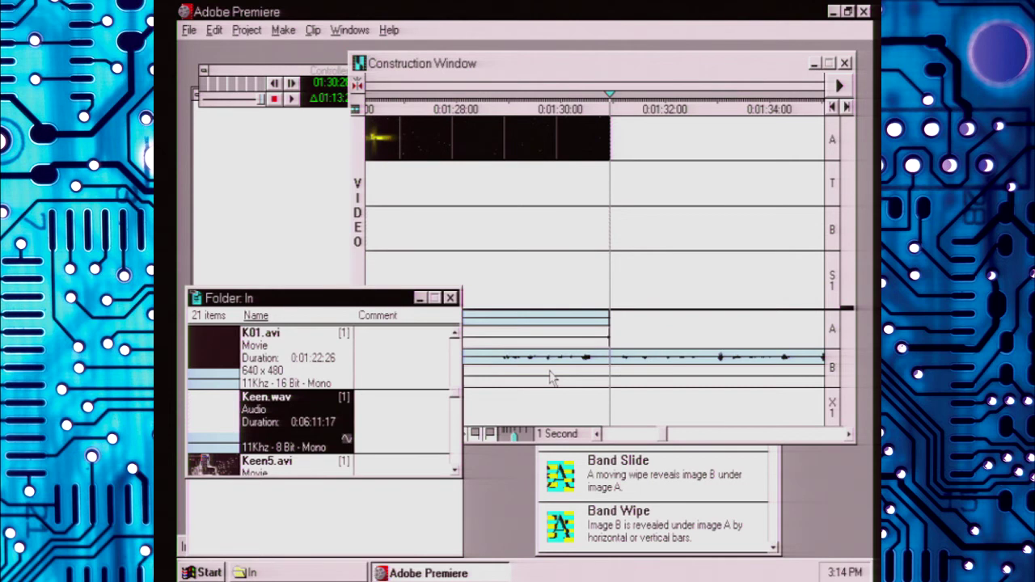
{"action": "left_click", "coordinate": [551, 378]}
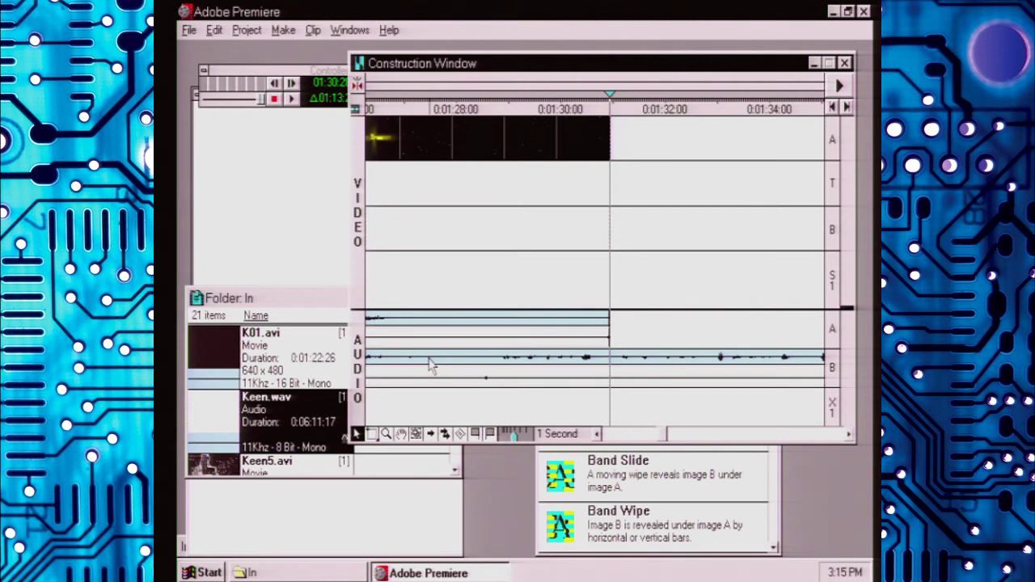
{"action": "left_click_drag", "start_coordinate": [429, 360], "coordinate": [745, 363]}
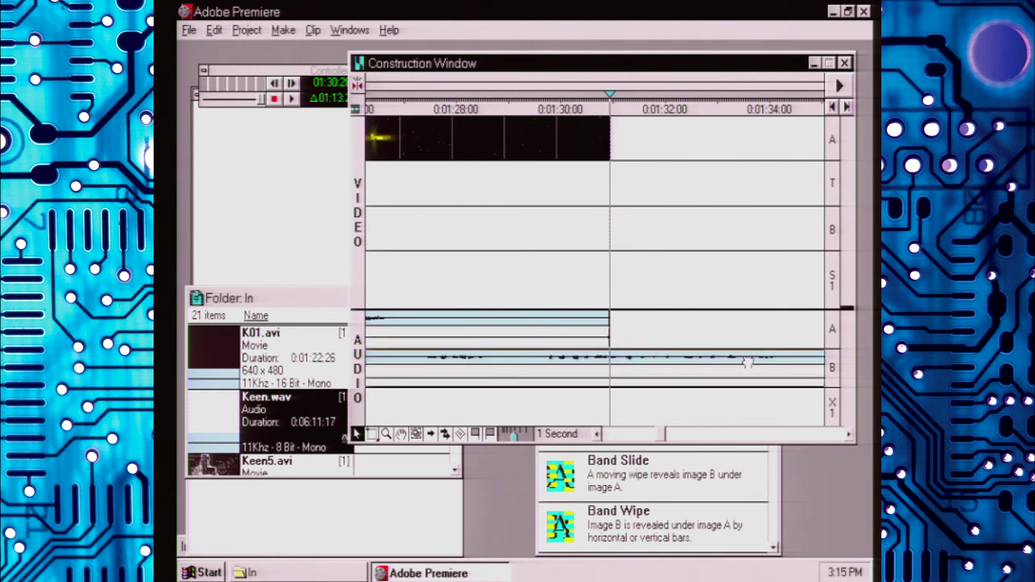
Step: At 2-minute zoom, snap Keen.wav's start to the edit line near 0:01:31, then return to 1 Second
{"action": "left_click_drag", "start_coordinate": [667, 433], "coordinate": [639, 434]}
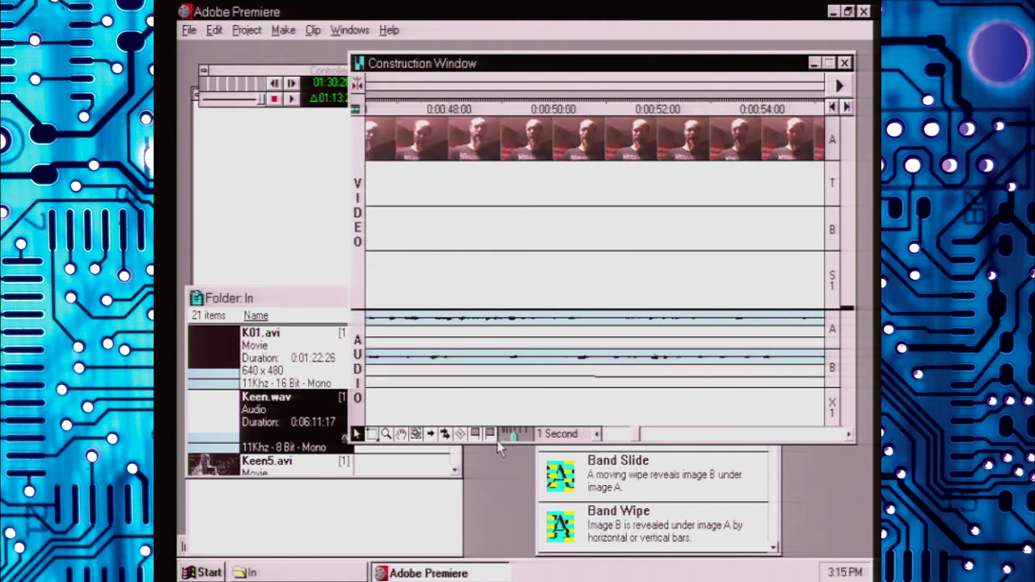
{"action": "left_click", "coordinate": [499, 435]}
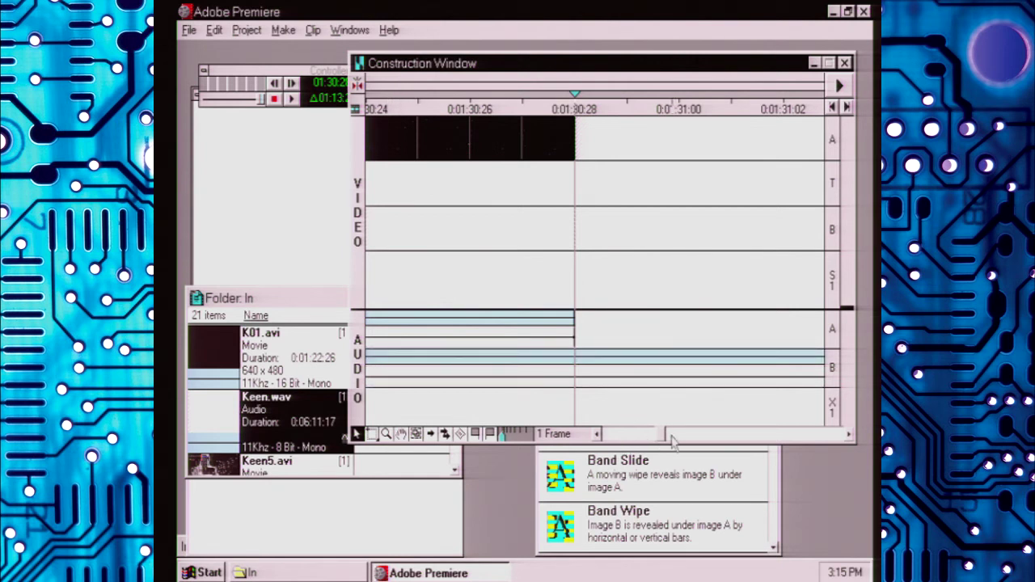
{"action": "left_click_drag", "start_coordinate": [501, 435], "coordinate": [521, 436]}
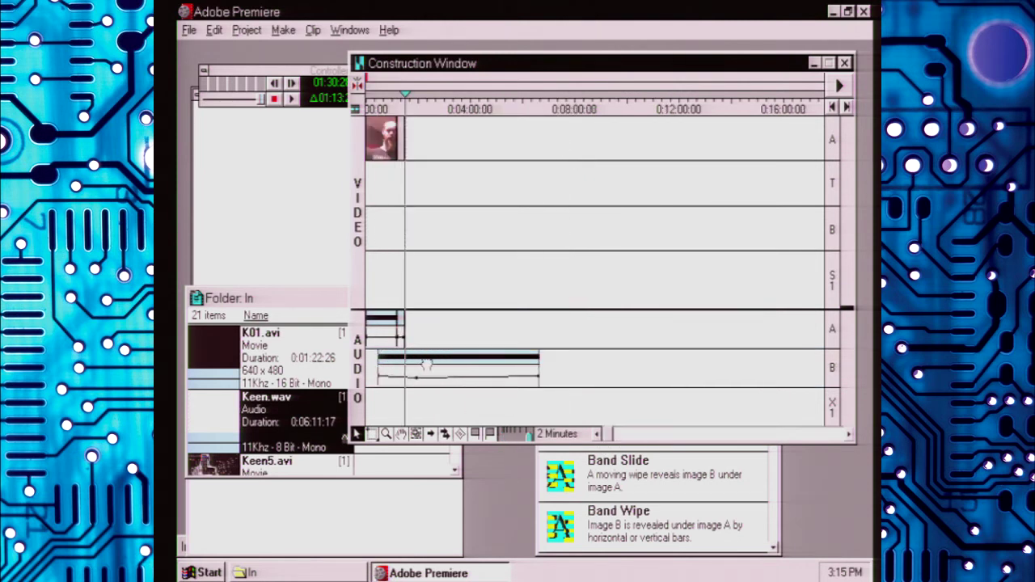
{"action": "left_click_drag", "start_coordinate": [426, 364], "coordinate": [387, 370]}
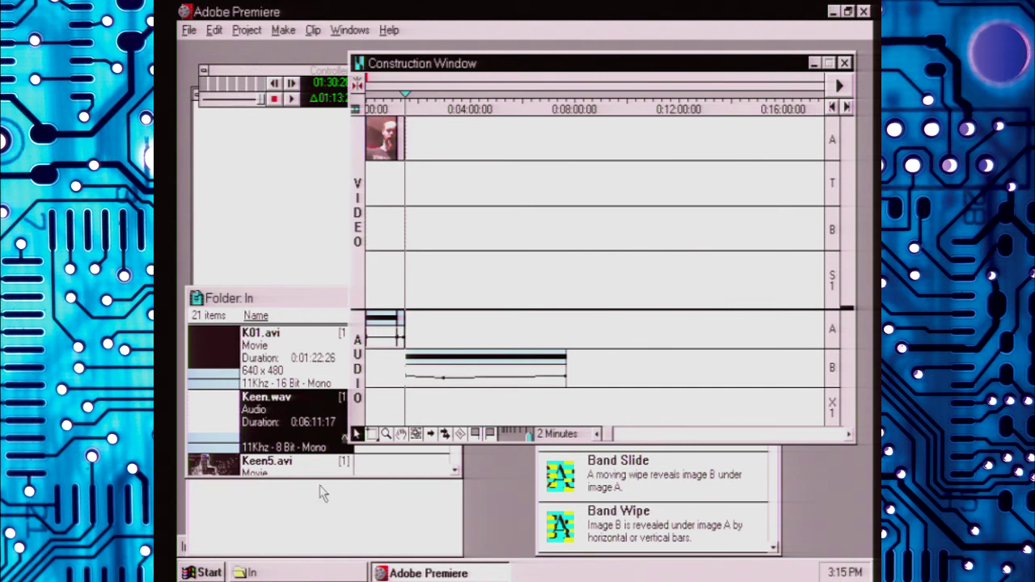
{"action": "left_click_drag", "start_coordinate": [524, 436], "coordinate": [509, 435]}
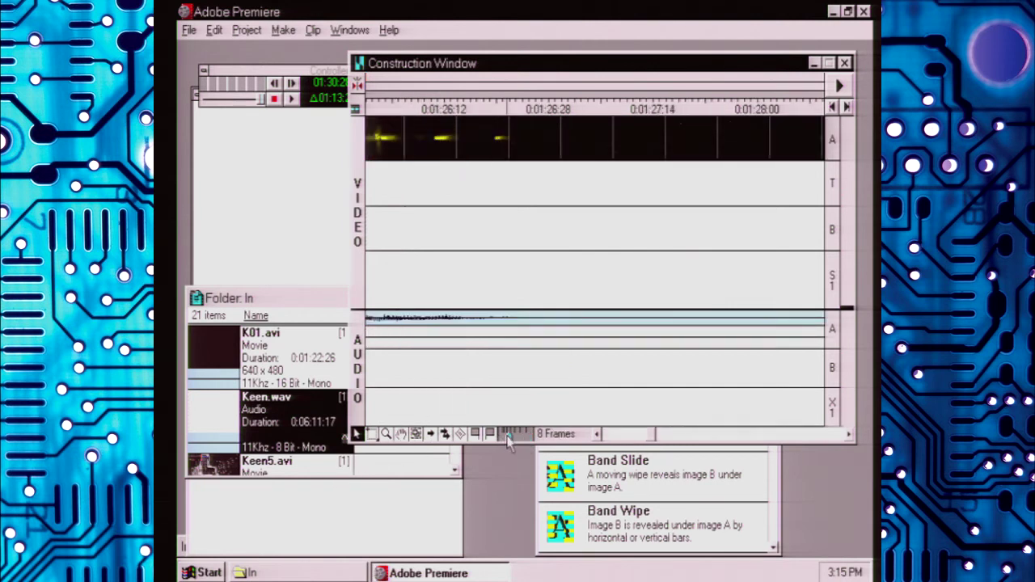
{"action": "left_click_drag", "start_coordinate": [509, 437], "coordinate": [518, 437]}
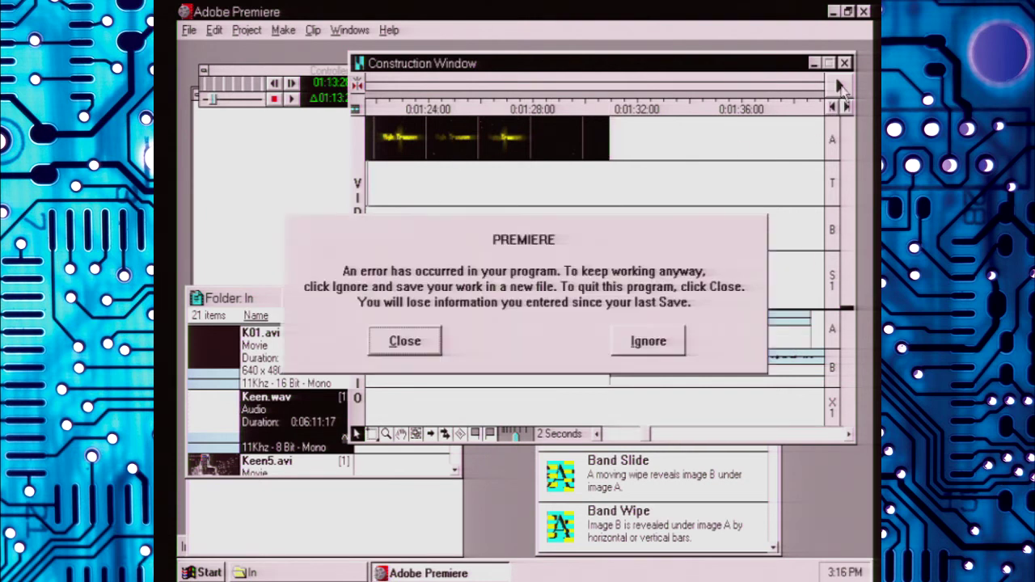
Step: Dismiss the gdi.exe illegal-operation error, viewing its details, so Premiere shuts down
{"action": "left_click", "coordinate": [418, 347]}
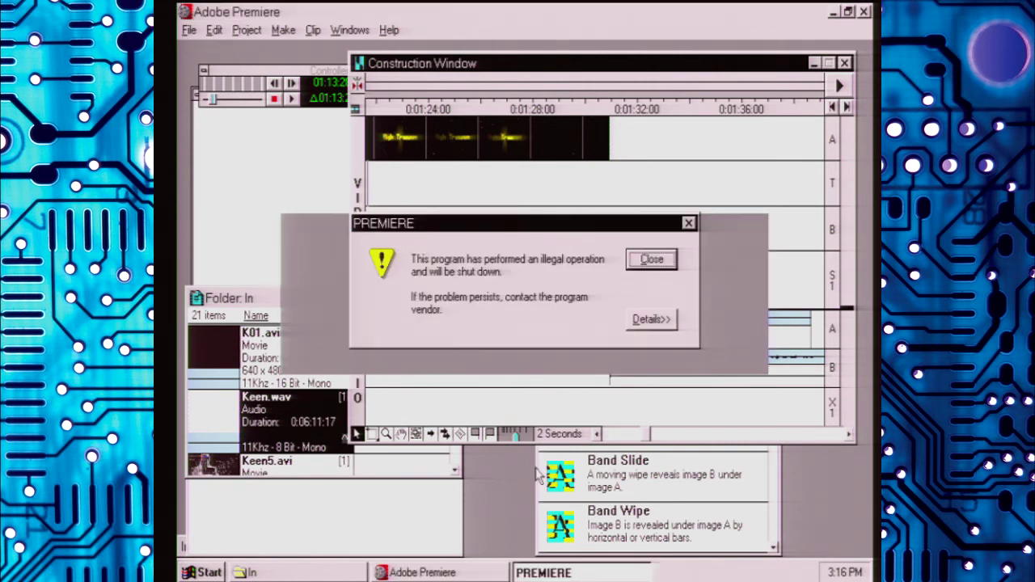
{"action": "left_click", "coordinate": [651, 319]}
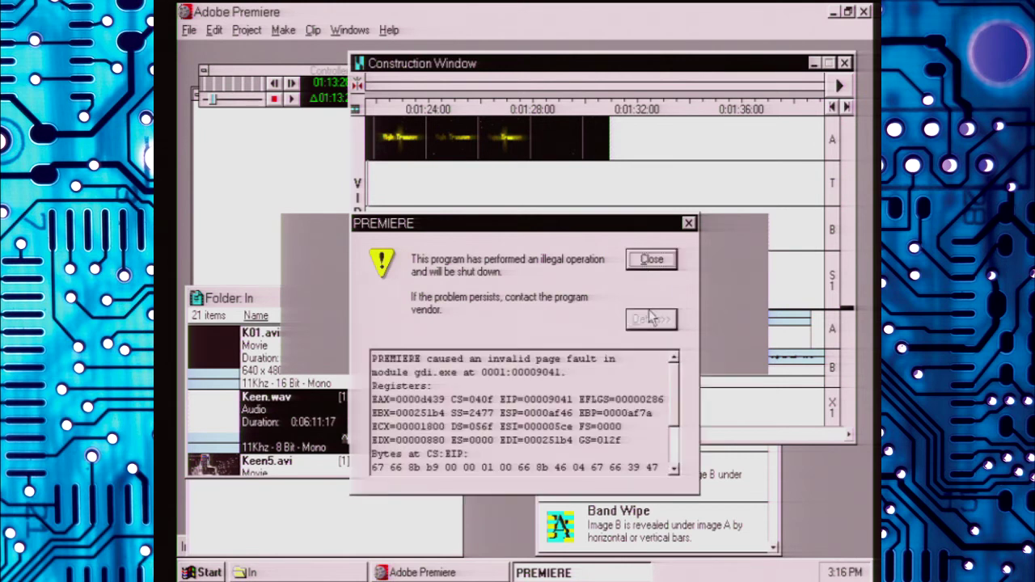
{"action": "left_click", "coordinate": [652, 260]}
{"action": "left_click", "coordinate": [207, 573]}
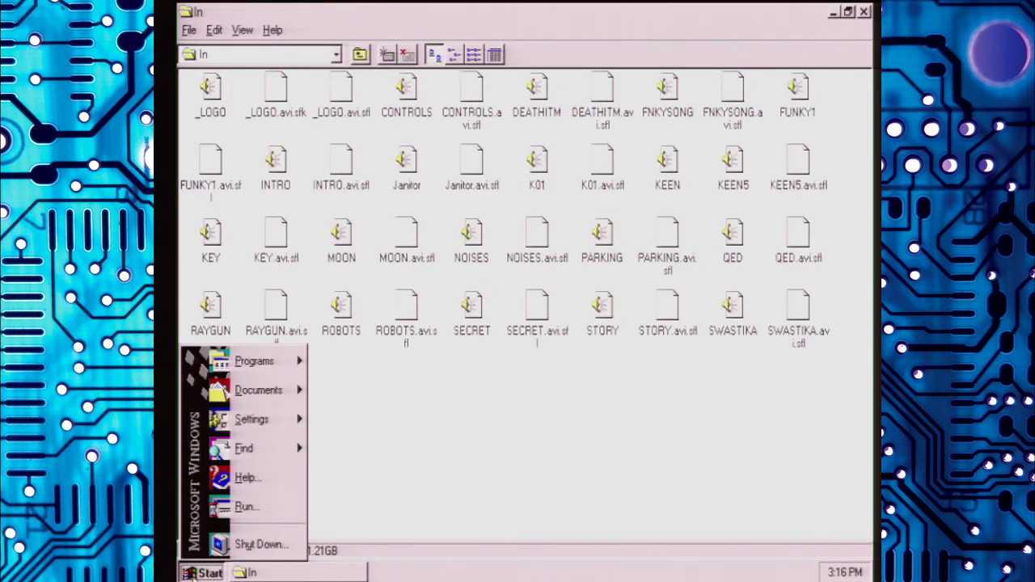
Step: Relaunch Premiere 4.0 and dismiss its error and illegal-operation dialogs as it crashes
{"action": "mouse_move", "coordinate": [267, 361]}
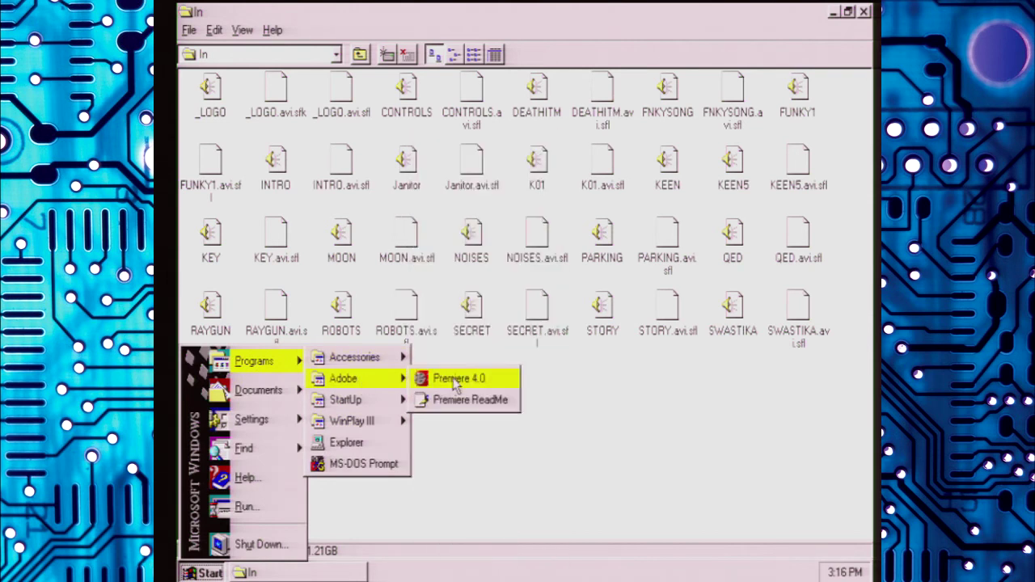
{"action": "left_click", "coordinate": [457, 378]}
{"action": "left_click", "coordinate": [211, 573]}
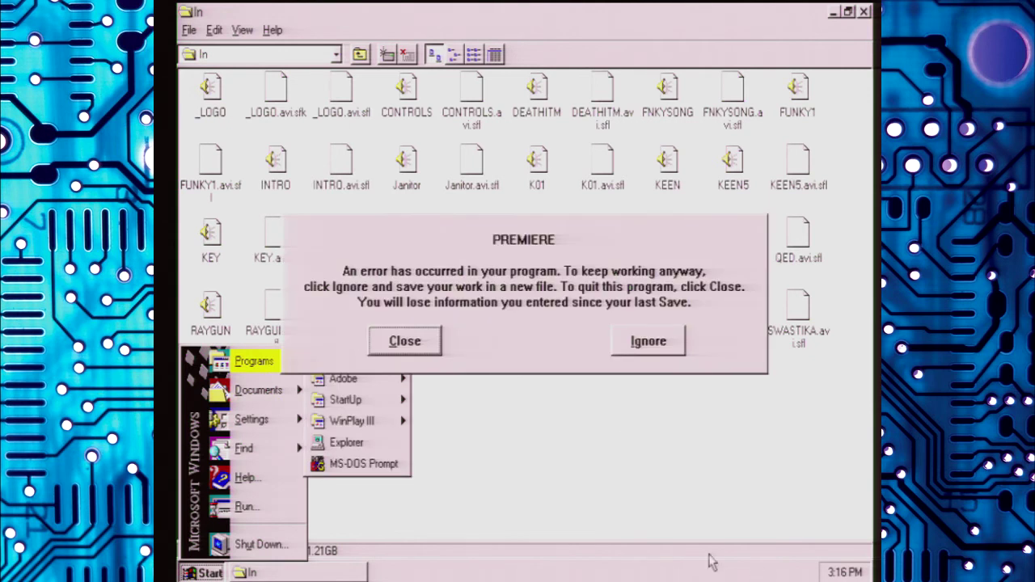
{"action": "left_click", "coordinate": [439, 350]}
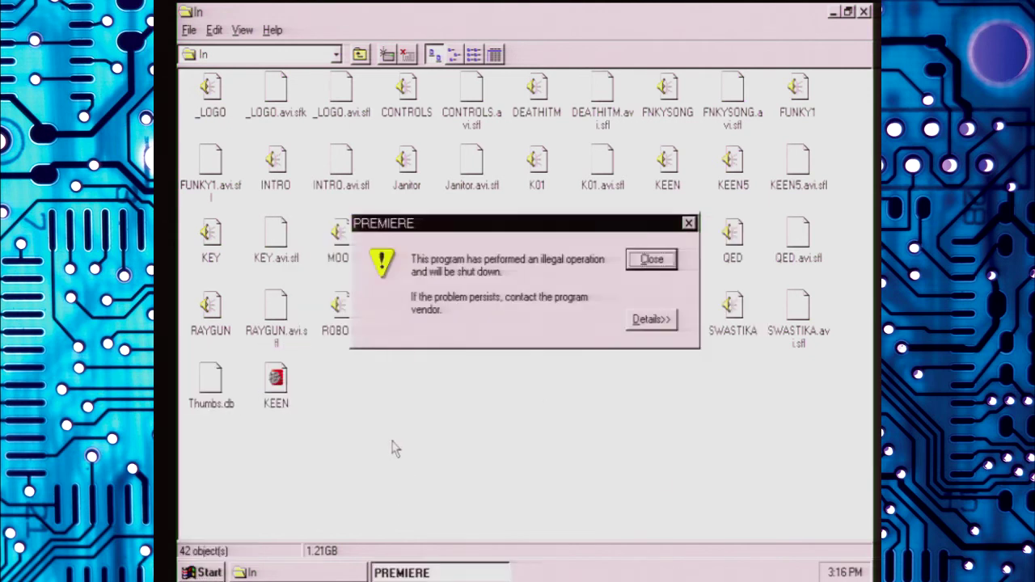
{"action": "left_click", "coordinate": [652, 260]}
Step: Choose Restart in the Shut Down Windows dialog
{"action": "left_click", "coordinate": [203, 572]}
{"action": "left_click", "coordinate": [275, 546]}
{"action": "left_click", "coordinate": [467, 299]}
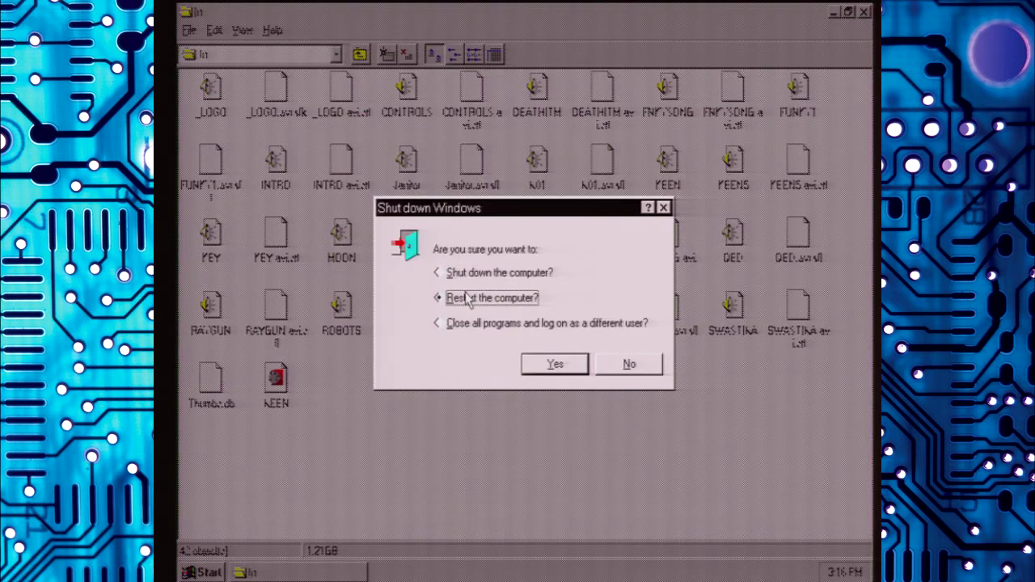
Step: Confirm the restart with Yes and wait for the boot Start-up Menu
{"action": "left_click", "coordinate": [576, 371]}
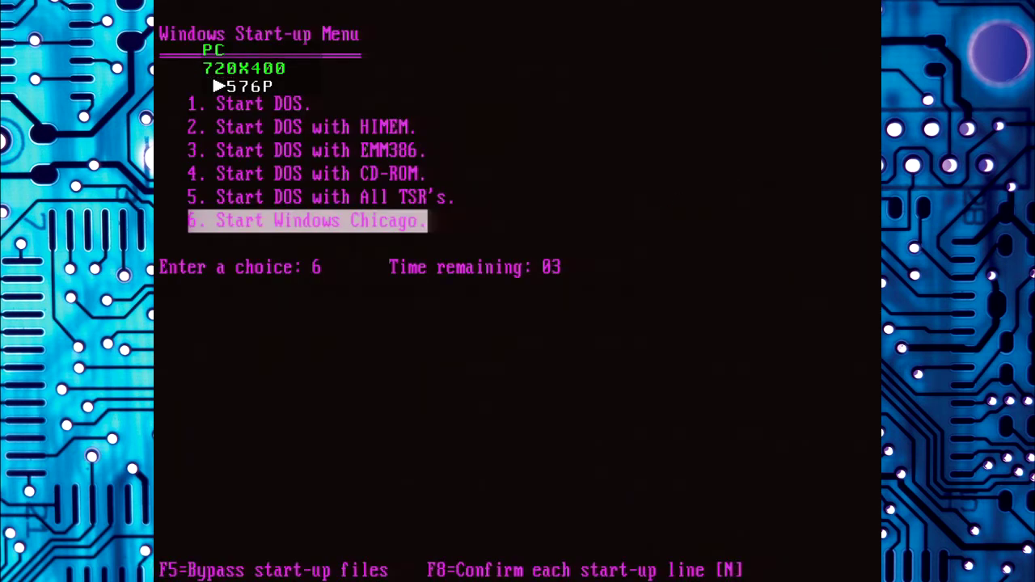
Step: Boot into Windows Chicago and dismiss the network password prompt
{"action": "key", "text": "Return"}
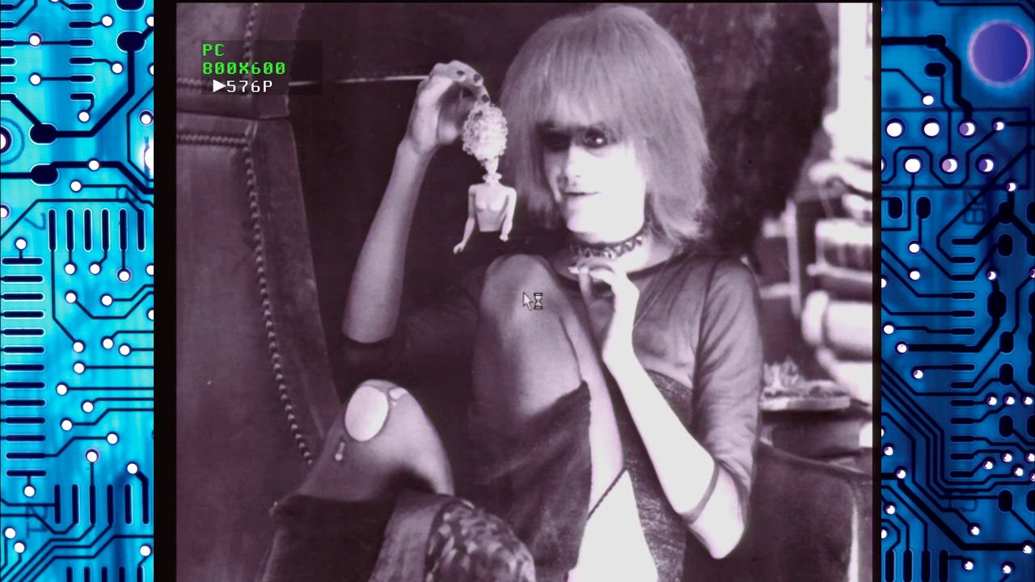
{"action": "key", "text": "Return"}
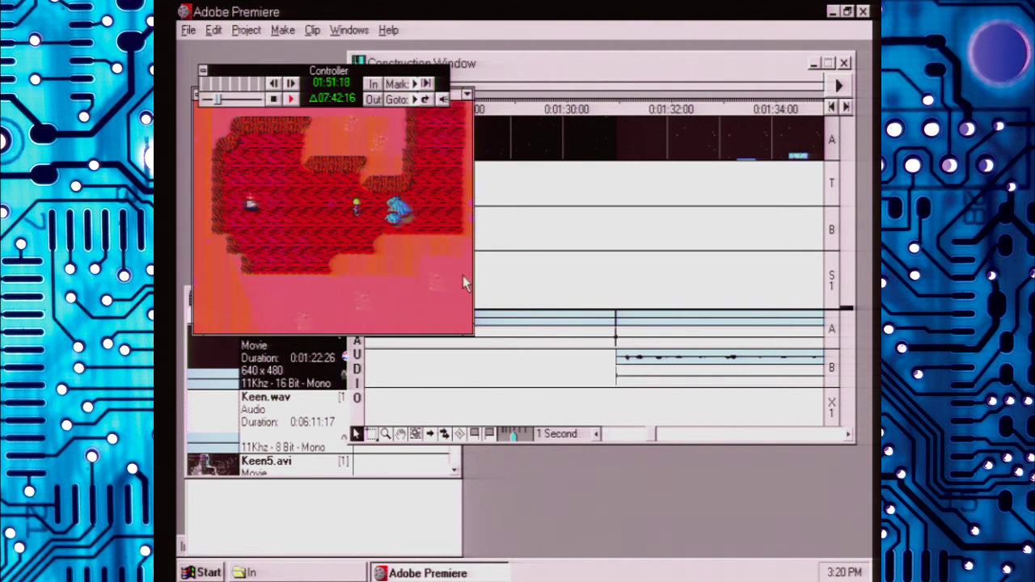
Step: Stop preview at 01:55:18, scroll the timeline back, and open Goto Location from the time ruler
{"action": "left_click", "coordinate": [274, 98]}
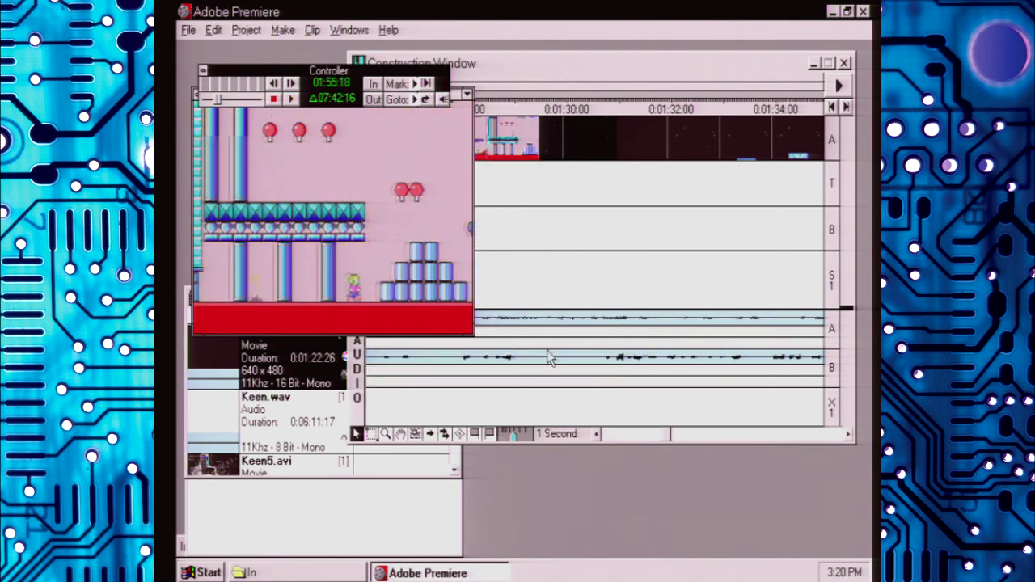
{"action": "left_click", "coordinate": [639, 435]}
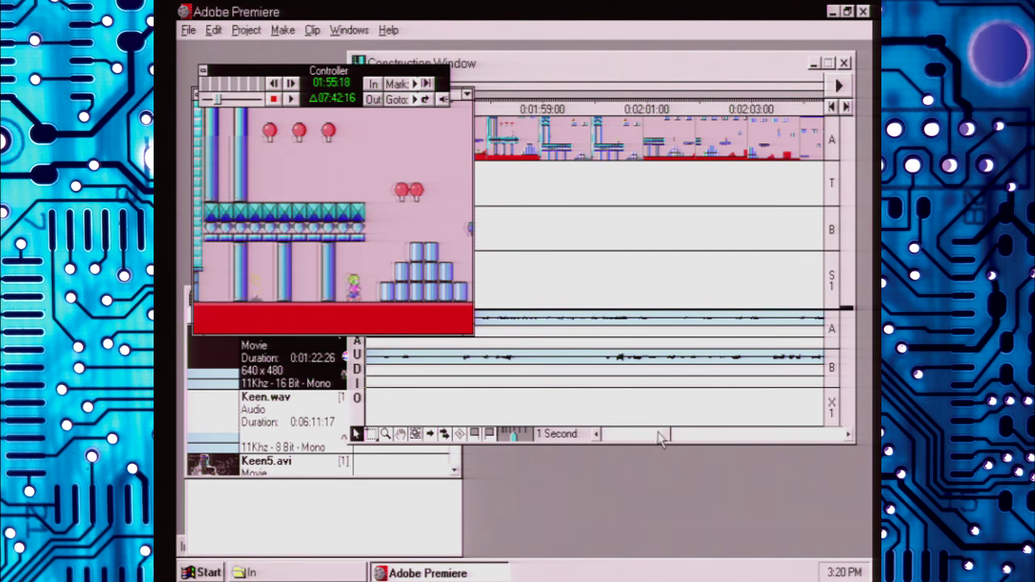
{"action": "left_click", "coordinate": [656, 433]}
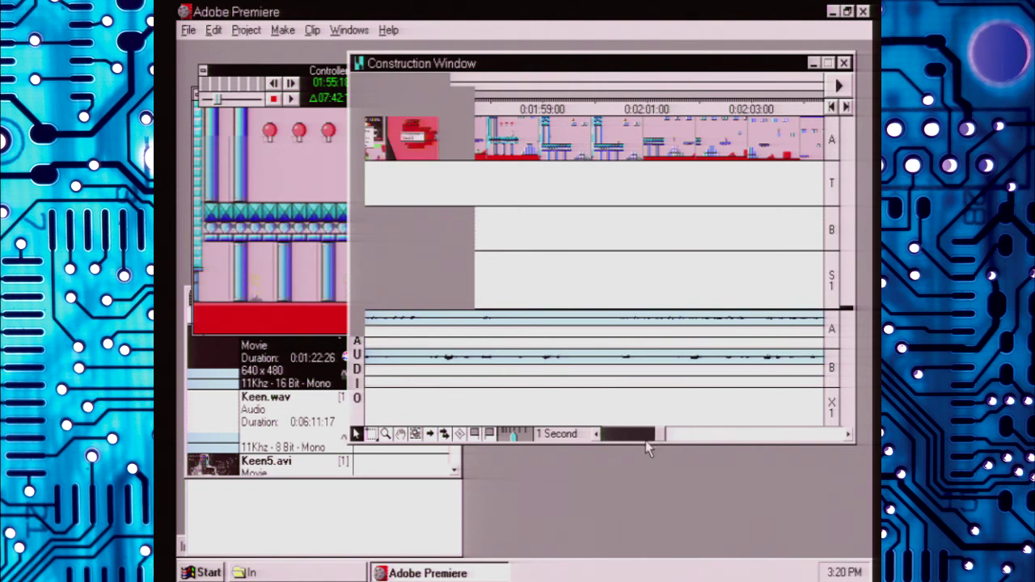
{"action": "left_click_drag", "start_coordinate": [639, 449], "coordinate": [631, 447]}
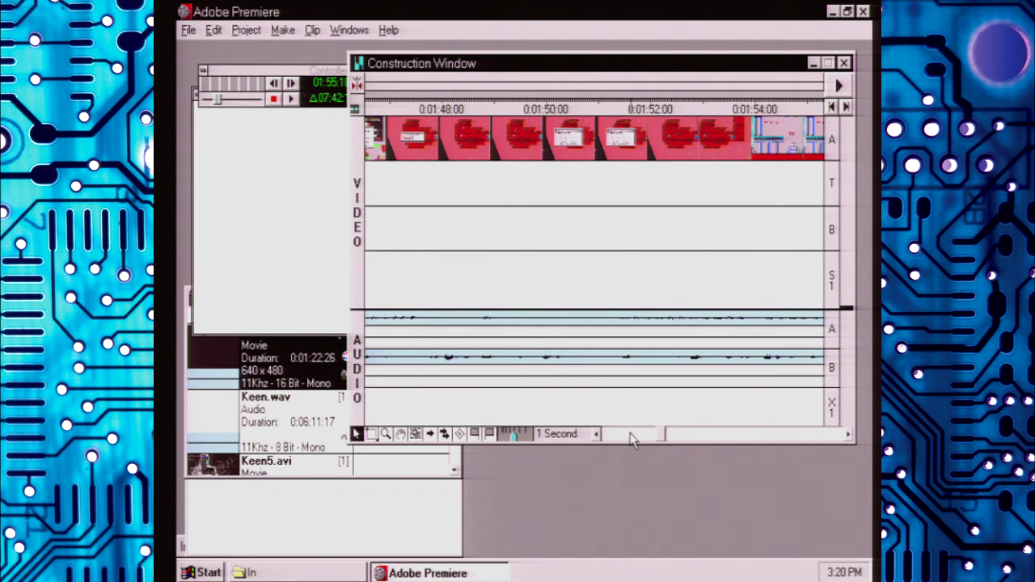
{"action": "double_click", "coordinate": [576, 107]}
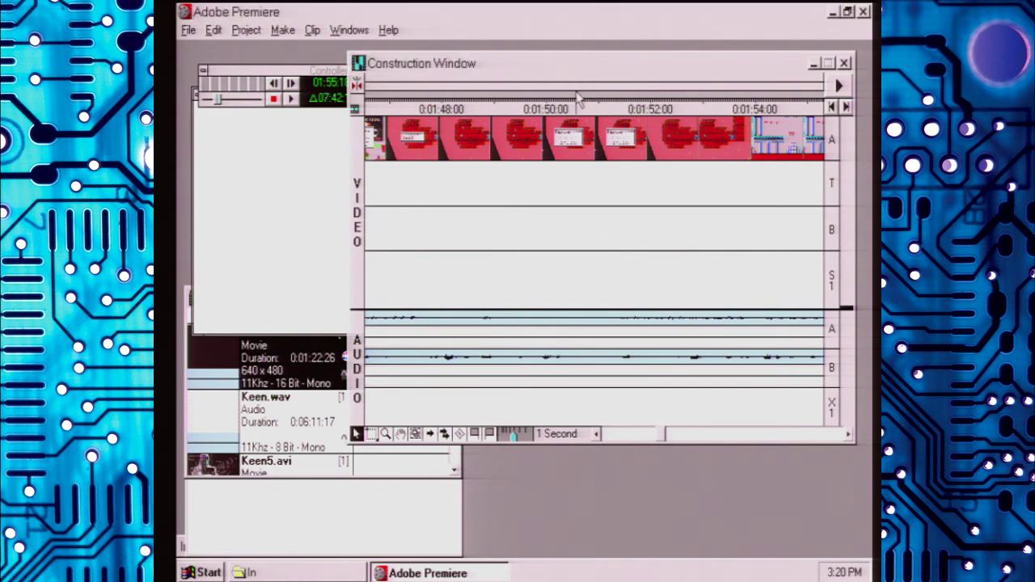
{"action": "key", "text": "Left"}
{"action": "key", "text": "Left"}
{"action": "key", "text": "Left"}
{"action": "key", "text": "Left"}
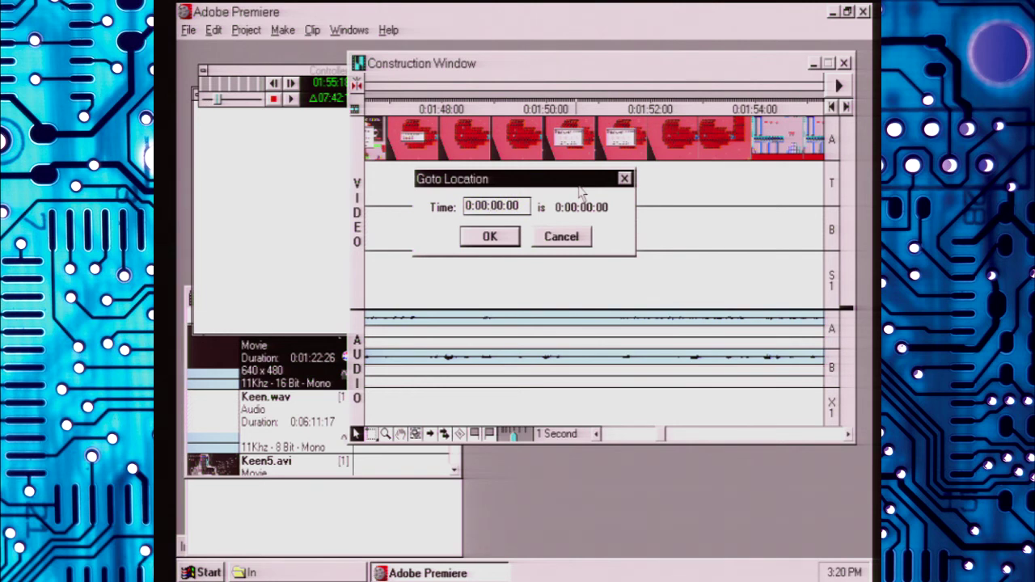
Step: Jump the timeline to 0:01:30:00 and preview the program from there
{"action": "key", "text": "Left"}
{"action": "type", "text": "1"}
{"action": "key", "text": "Right"}
{"action": "type", "text": "3"}
{"action": "left_click", "coordinate": [498, 236]}
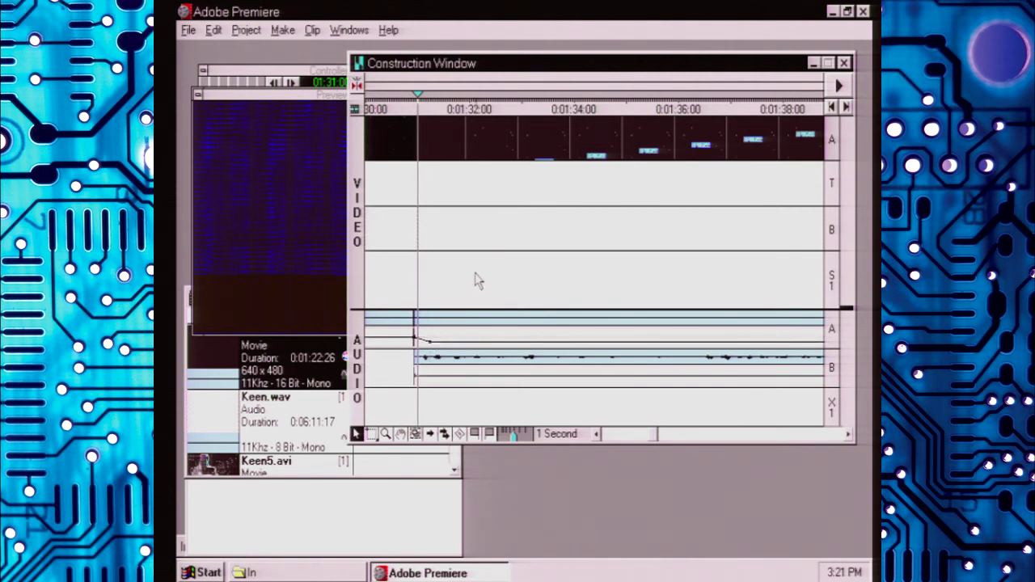
{"action": "left_click", "coordinate": [839, 84]}
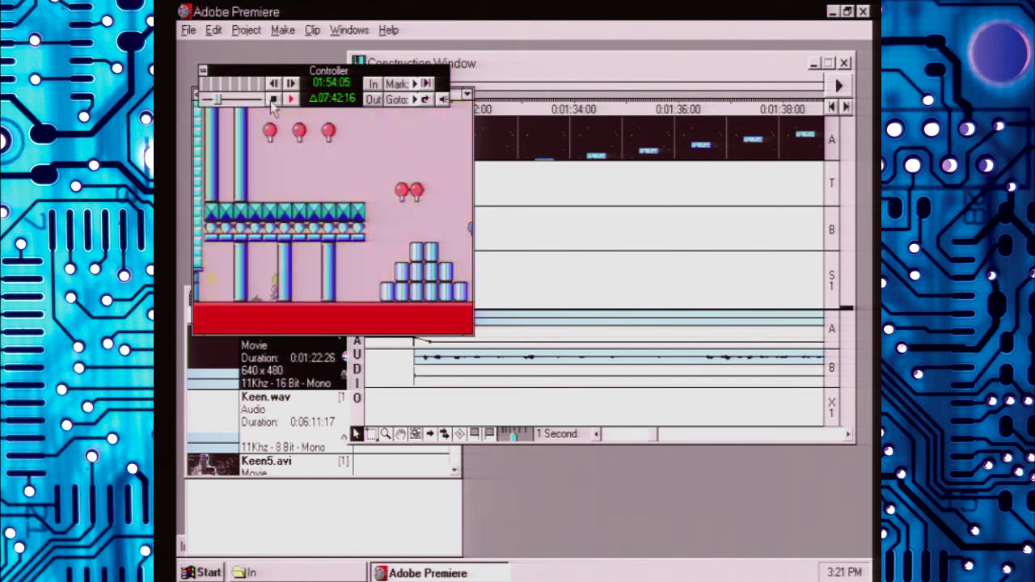
Step: Stop preview near 01:57:09 and reopen Goto Location with Ctrl+G on the timeline
{"action": "left_click", "coordinate": [273, 99]}
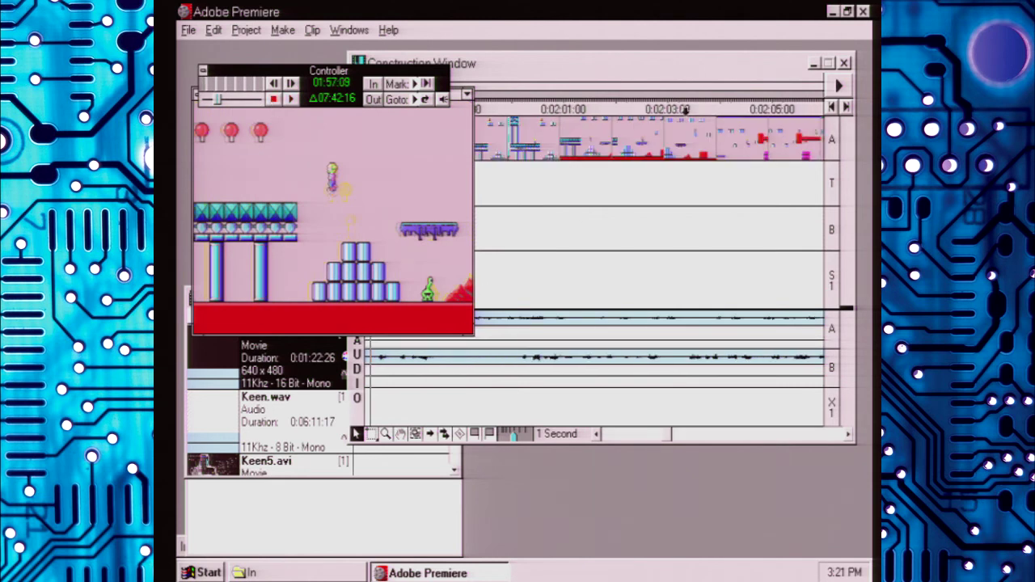
{"action": "left_click", "coordinate": [671, 77]}
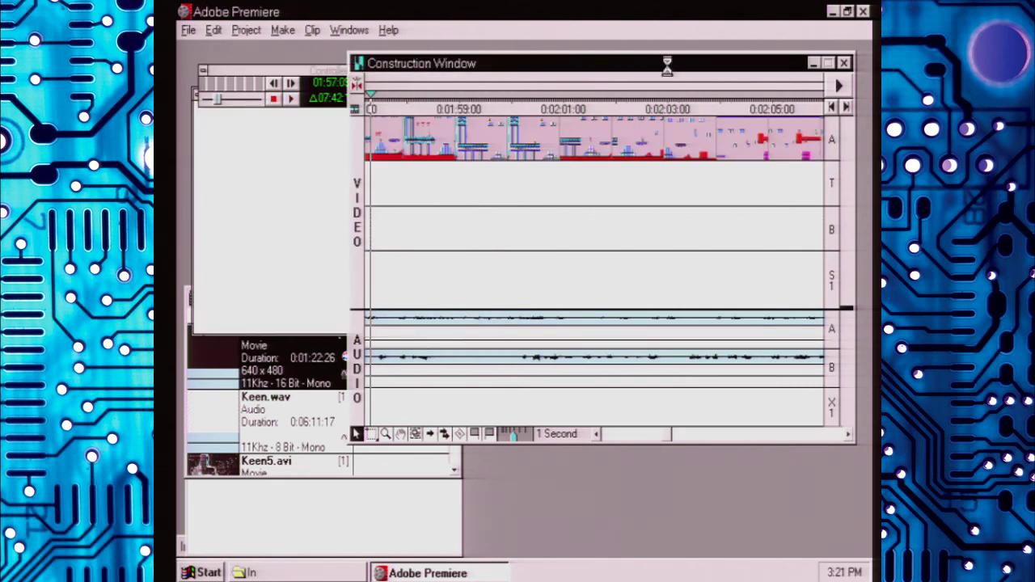
{"action": "key", "text": "ctrl+g"}
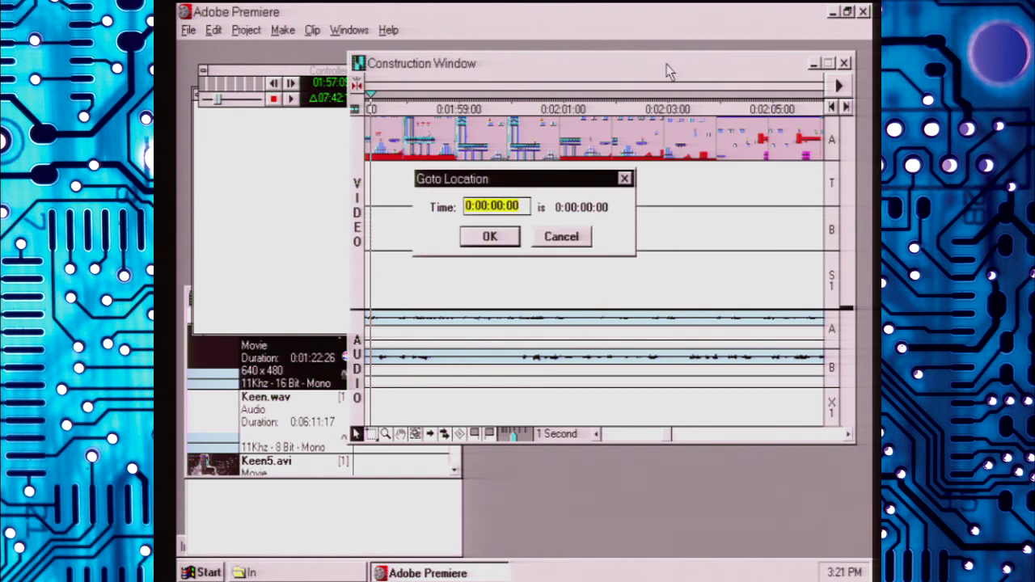
Step: Jump to 0:01:31:00 and drag the audio rubber band there into a fade
{"action": "key", "text": "Right"}
{"action": "key", "text": "Left"}
{"action": "key", "text": "Left"}
{"action": "key", "text": "Left"}
{"action": "key", "text": "Left"}
{"action": "key", "text": "Left"}
{"action": "key", "text": "Left"}
{"action": "key", "text": "Left"}
{"action": "type", "text": "1:31"}
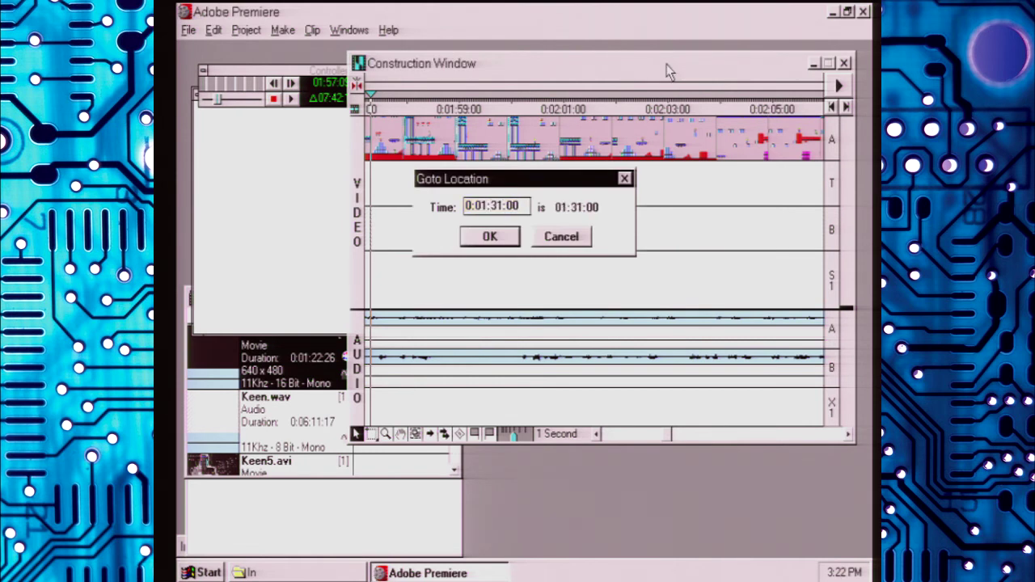
{"action": "key", "text": "Return"}
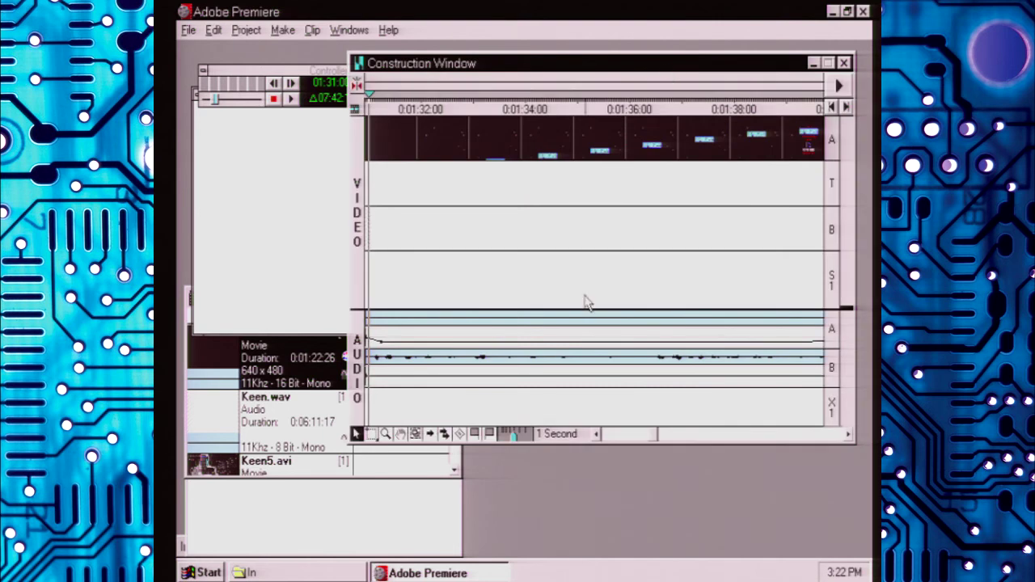
{"action": "left_click", "coordinate": [386, 347]}
{"action": "left_click_drag", "start_coordinate": [389, 348], "coordinate": [386, 347]}
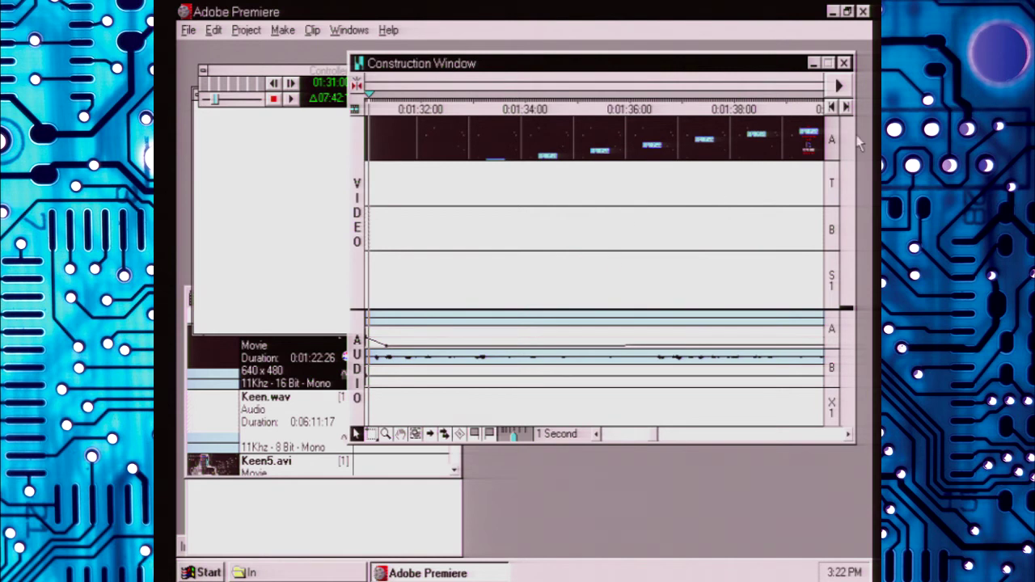
Step: Scroll to the audio clip's end near 02:54 and mark it
{"action": "left_click", "coordinate": [845, 110]}
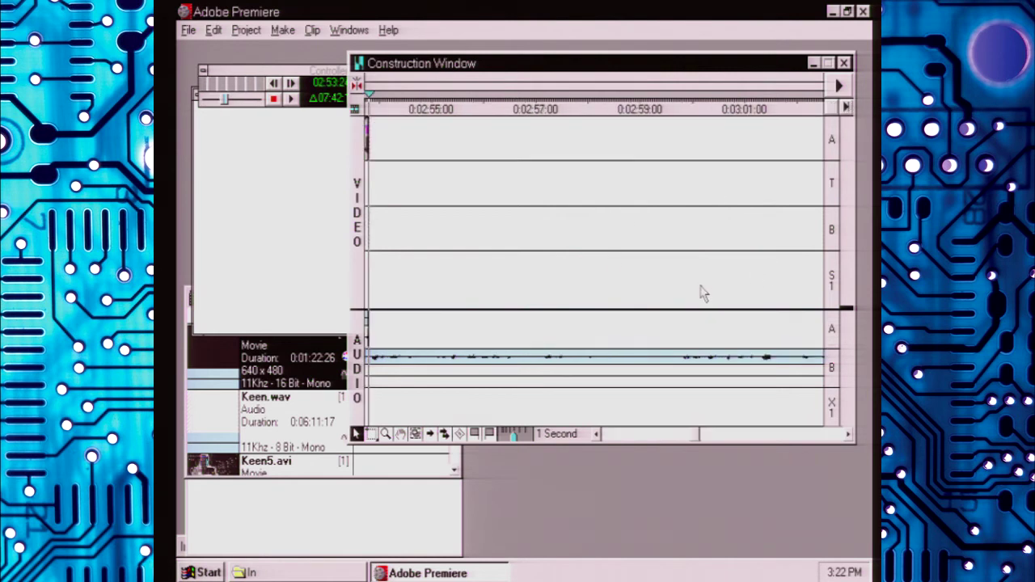
{"action": "left_click", "coordinate": [596, 435]}
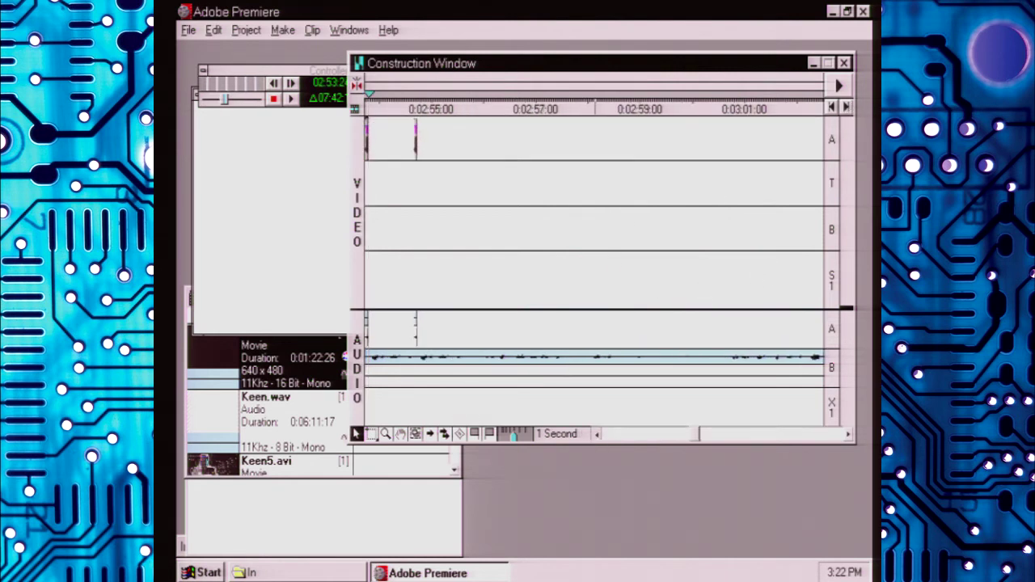
{"action": "left_click_drag", "start_coordinate": [596, 435], "coordinate": [596, 435]}
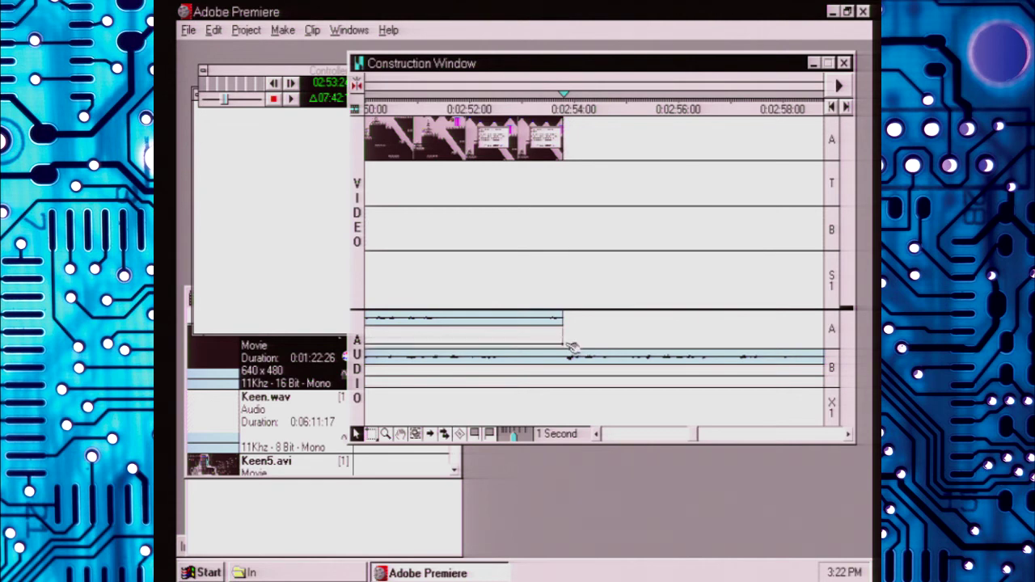
{"action": "left_click", "coordinate": [569, 346]}
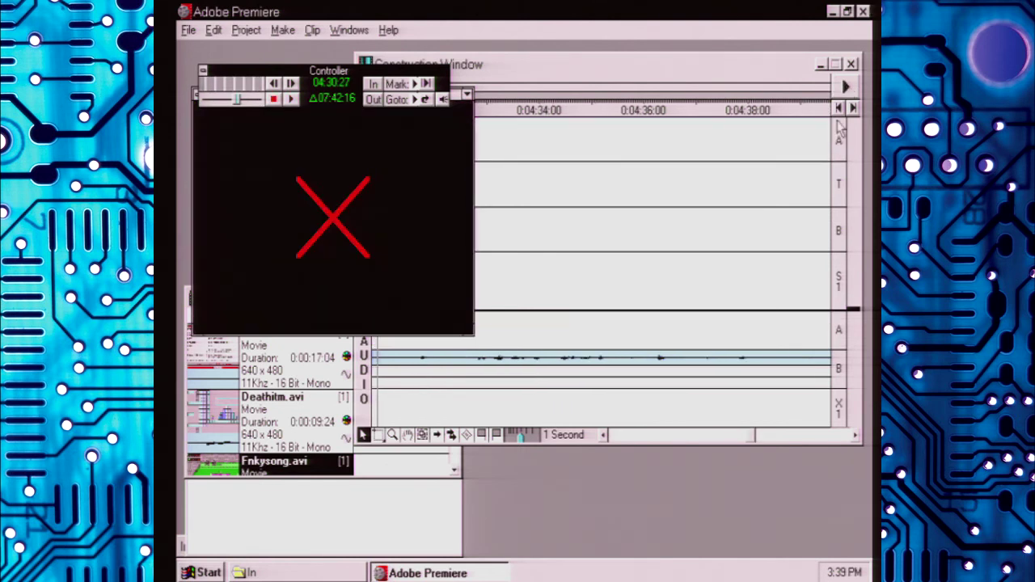
Step: Scroll the timeline to the video clip's end and jump to the end of the project
{"action": "left_click", "coordinate": [840, 119]}
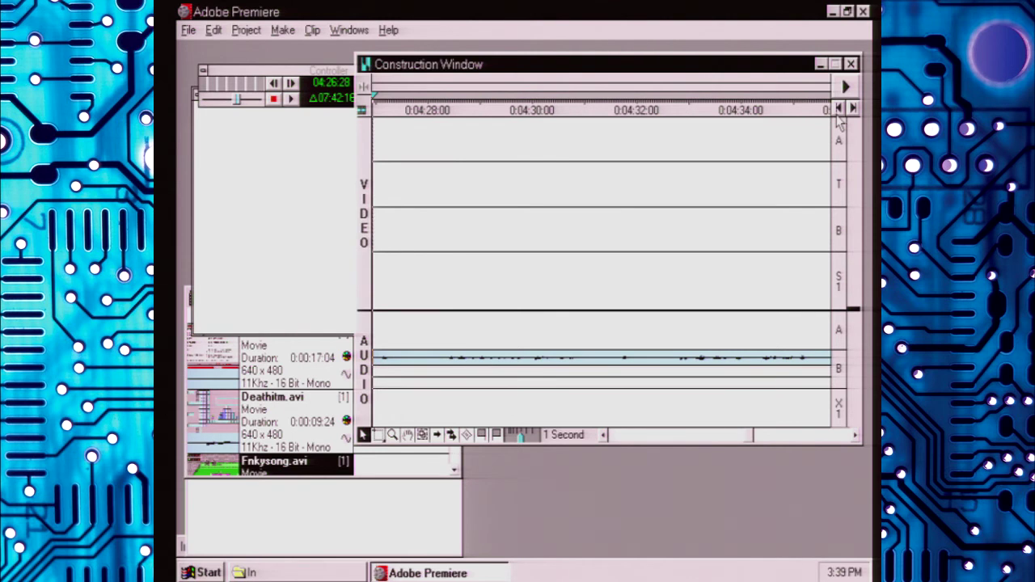
{"action": "left_click", "coordinate": [605, 434]}
{"action": "left_click", "coordinate": [604, 434]}
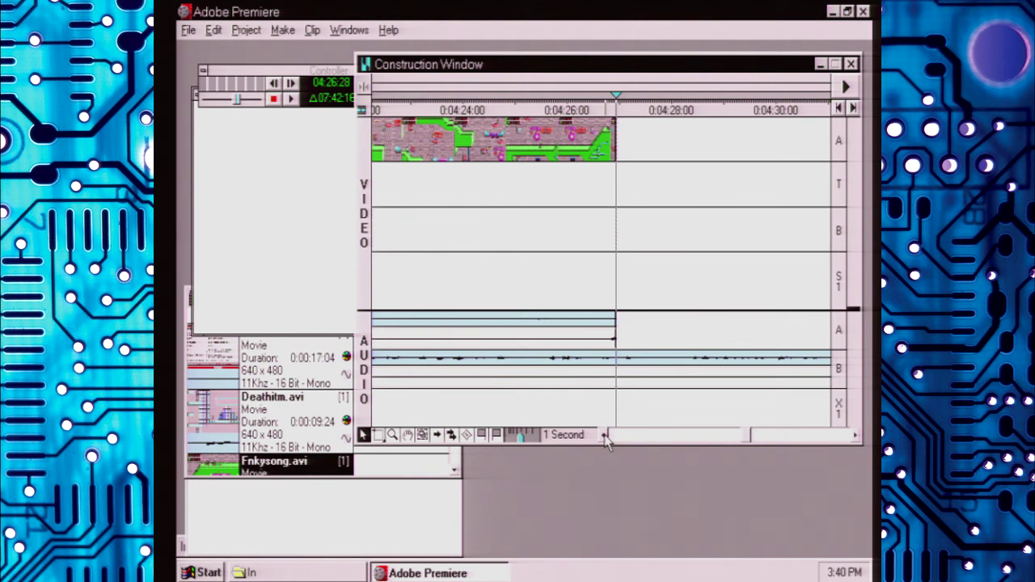
{"action": "left_click", "coordinate": [839, 109]}
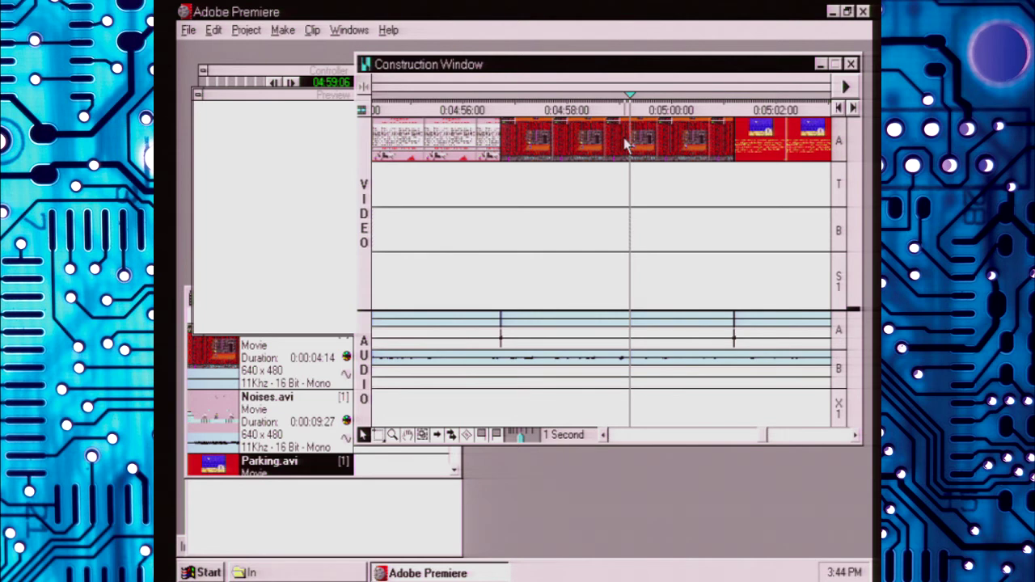
Step: Set the edit line to about 04:54 and preview the new clips through 05:04
{"action": "left_click", "coordinate": [405, 101]}
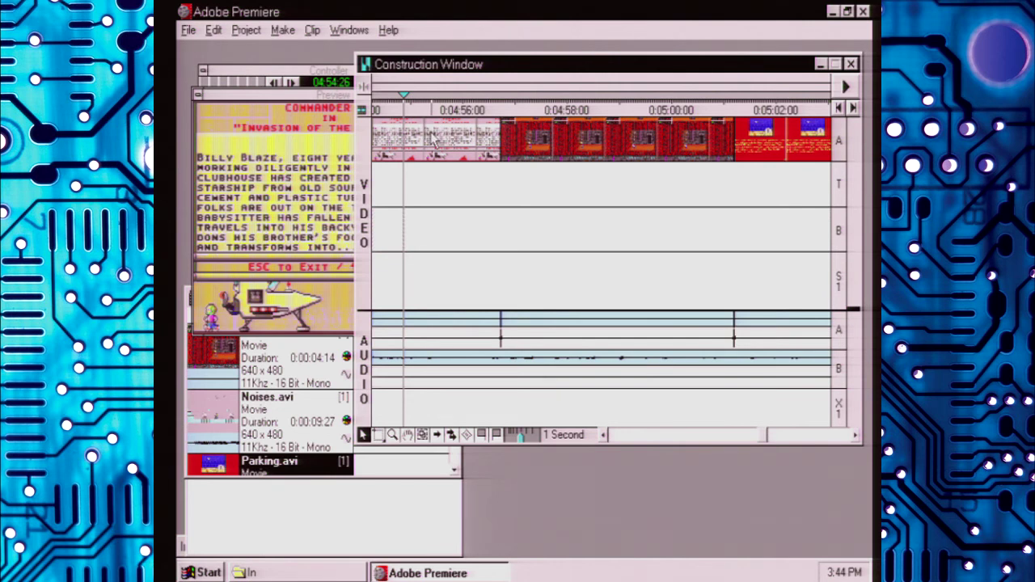
{"action": "left_click", "coordinate": [846, 87]}
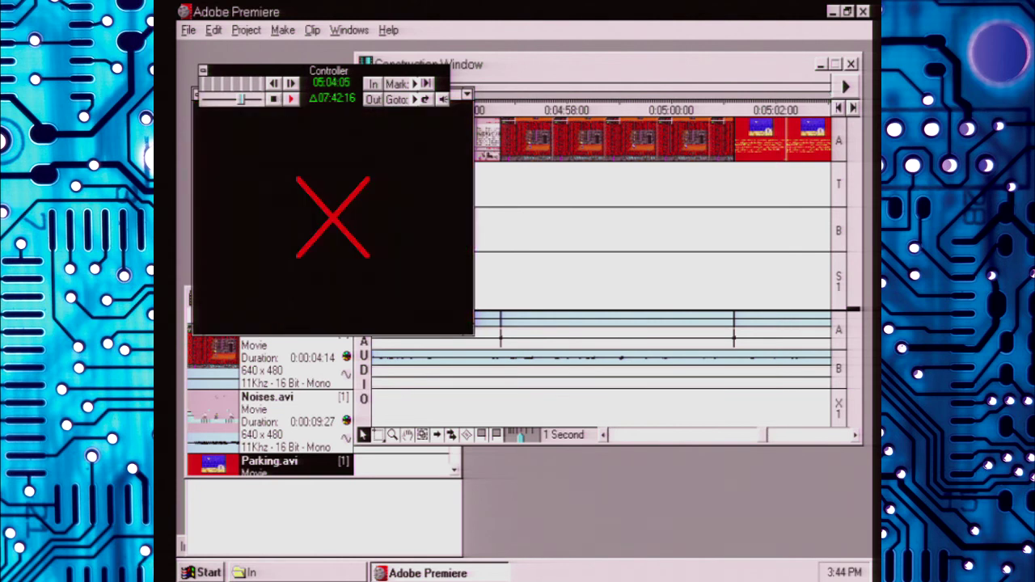
Step: Scroll the timeline back to the opening clips and bring the Folder: In clip list forward
{"action": "left_click", "coordinate": [674, 79]}
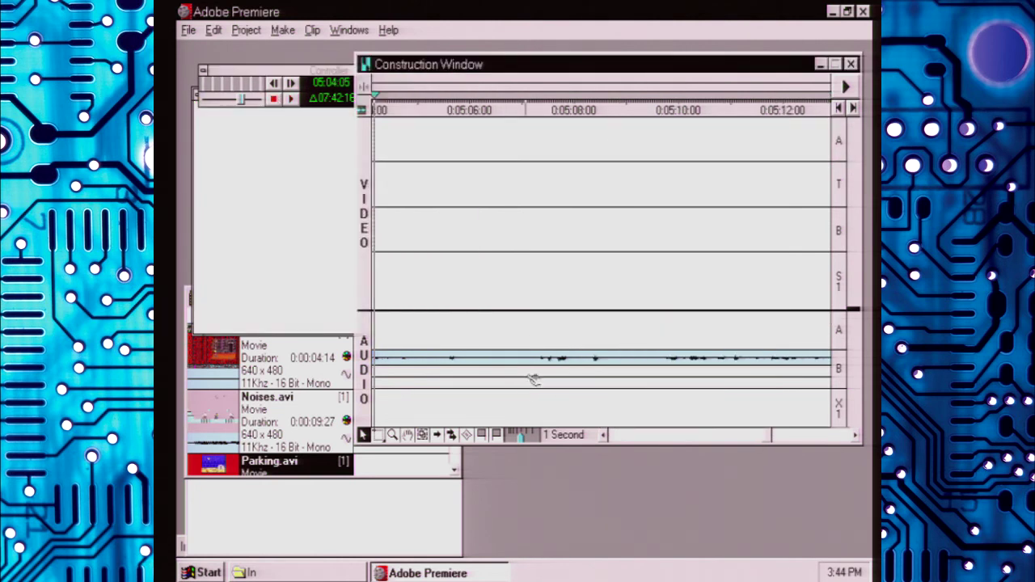
{"action": "left_click", "coordinate": [602, 435]}
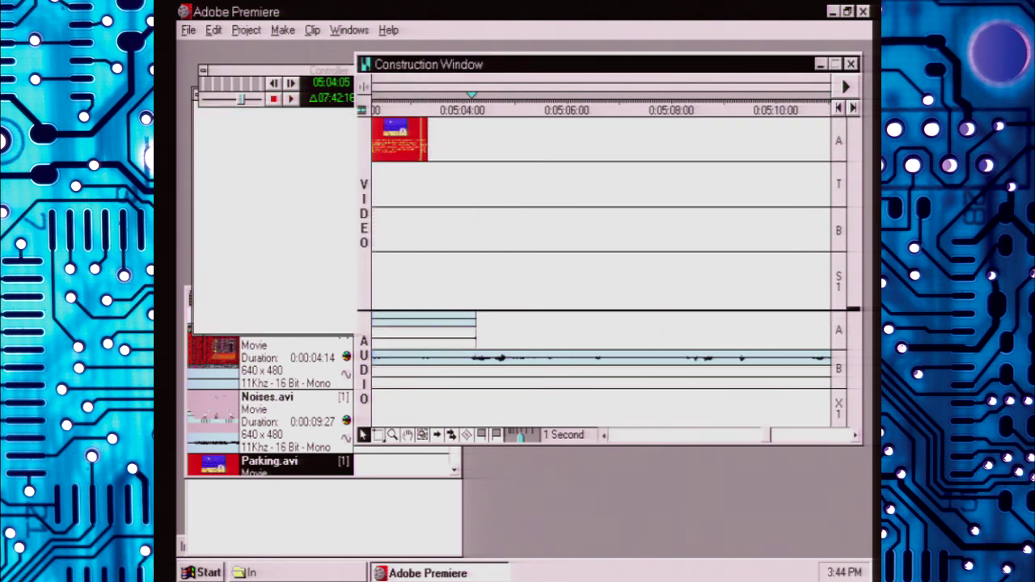
{"action": "left_click", "coordinate": [602, 435]}
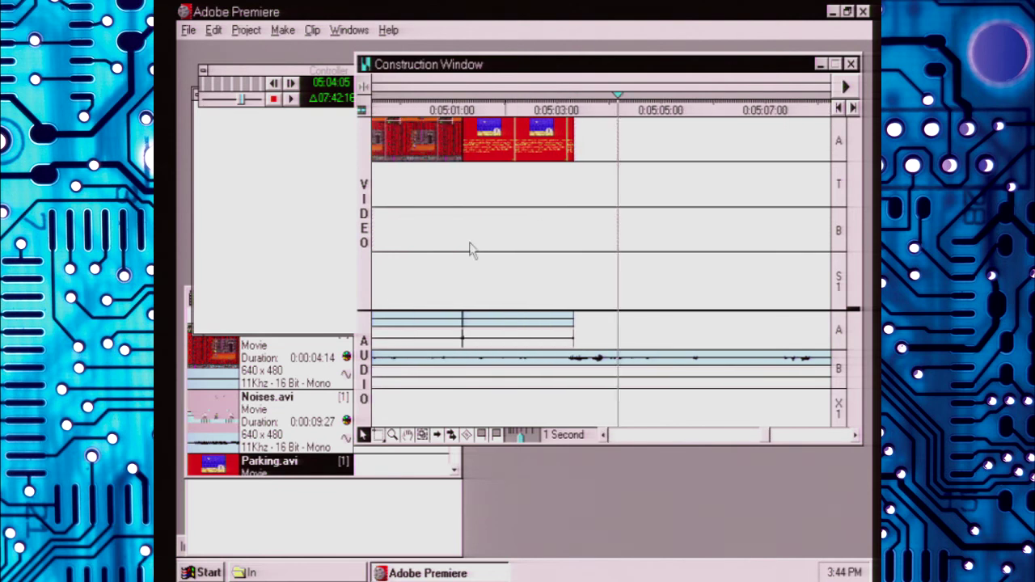
{"action": "left_click", "coordinate": [384, 471]}
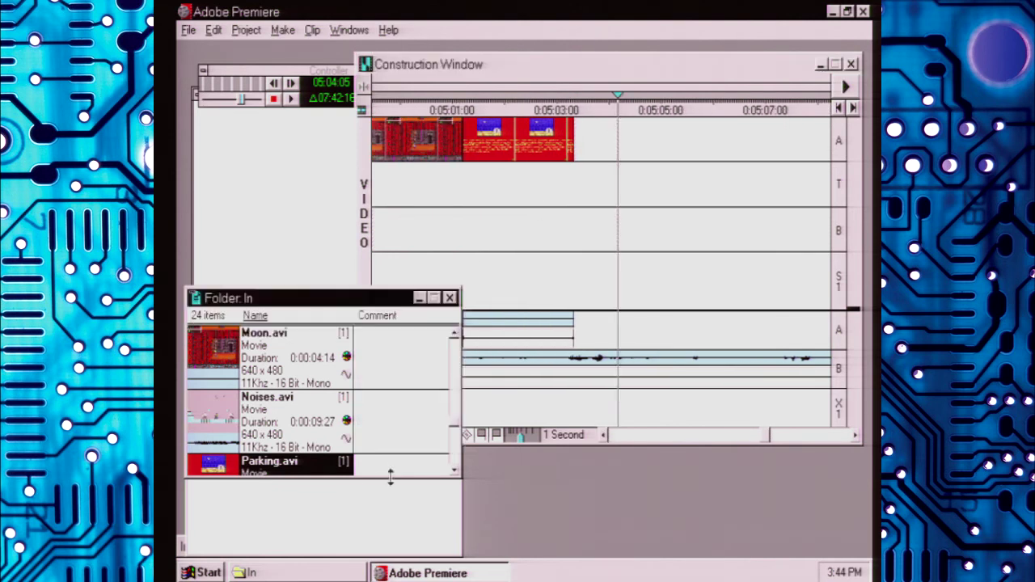
Step: Scroll the In folder list and append Swastika.avi to the end of video track A
{"action": "left_click", "coordinate": [455, 471]}
{"action": "left_click", "coordinate": [455, 471]}
{"action": "left_click", "coordinate": [454, 471]}
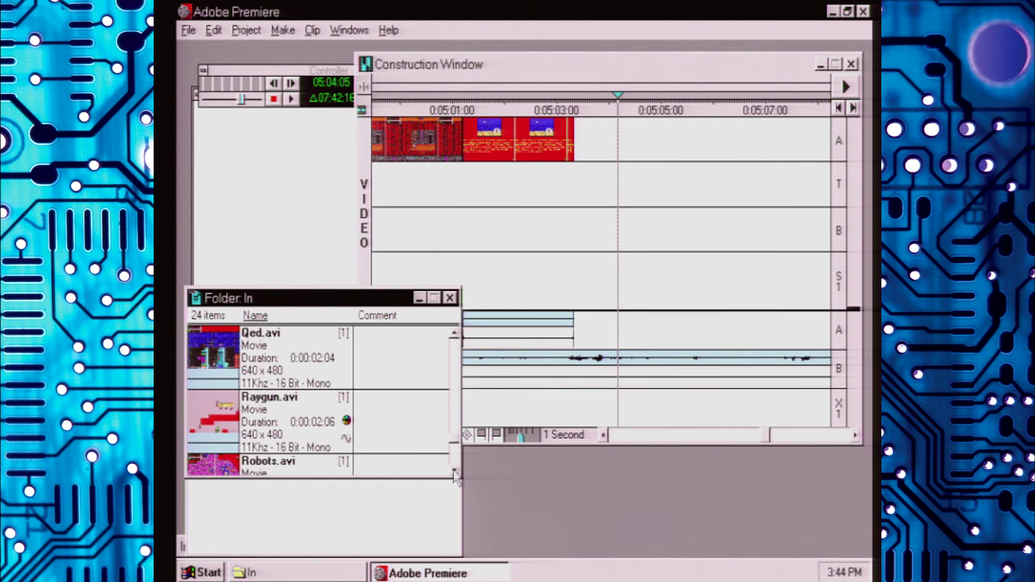
{"action": "left_click", "coordinate": [454, 472]}
{"action": "left_click", "coordinate": [455, 473]}
{"action": "left_click", "coordinate": [455, 473]}
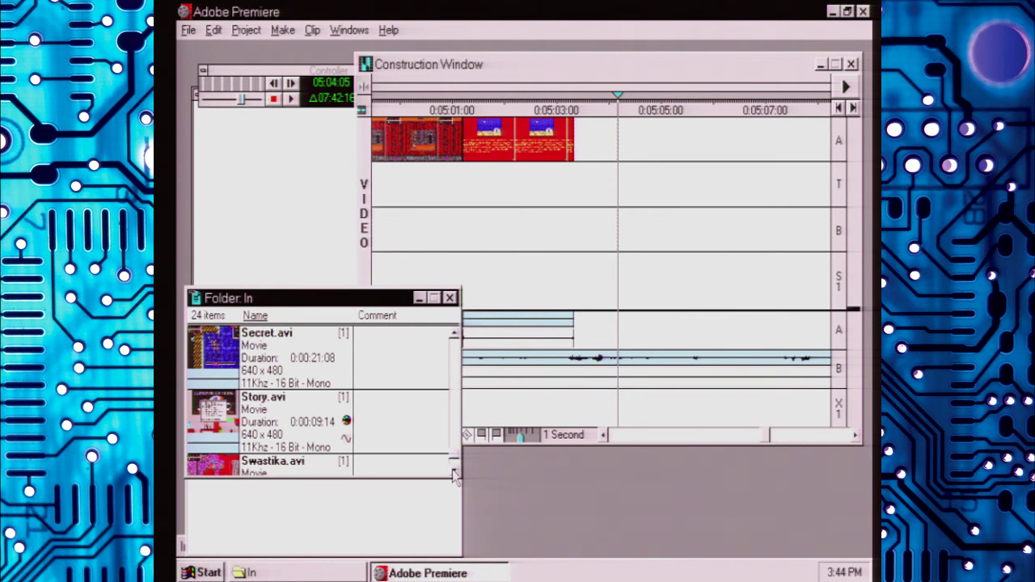
{"action": "left_click", "coordinate": [455, 473]}
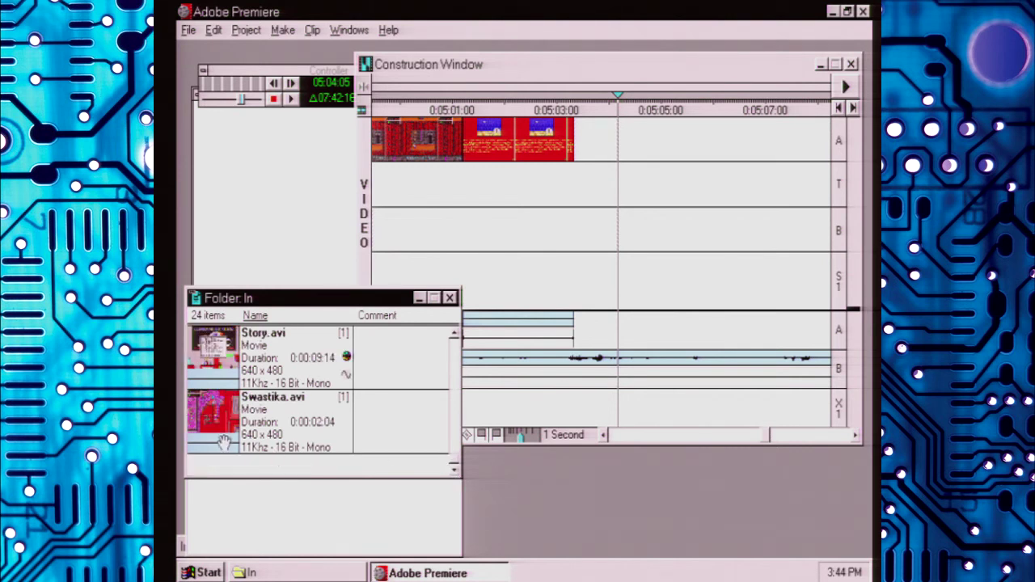
{"action": "left_click_drag", "start_coordinate": [220, 418], "coordinate": [608, 152]}
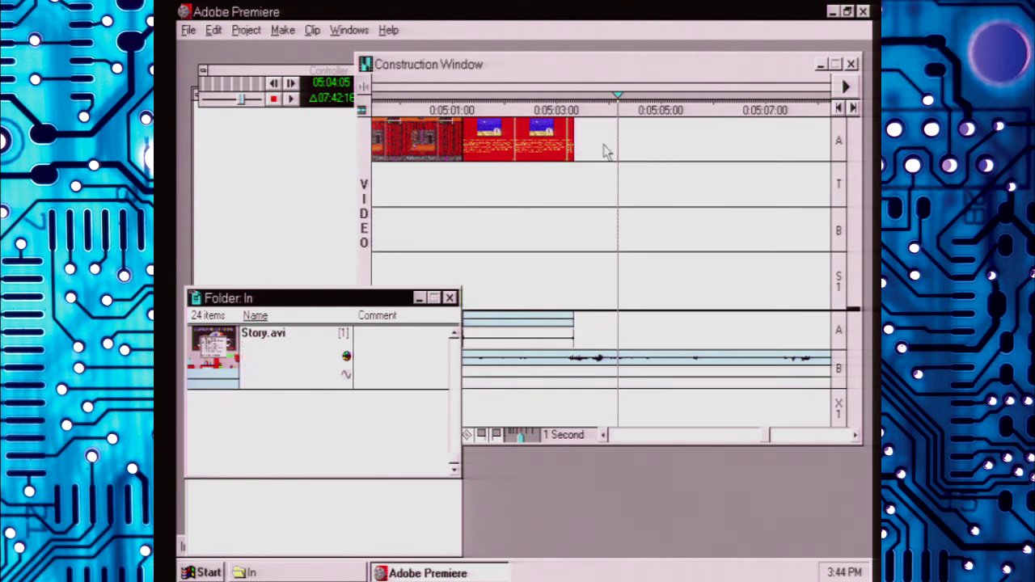
Step: Append Secret.avi after Swastika on video track A
{"action": "left_click", "coordinate": [454, 334]}
{"action": "mouse_move", "coordinate": [215, 420]}
{"action": "left_mouse_down"}
{"action": "mouse_move", "coordinate": [658, 190]}
{"action": "mouse_move", "coordinate": [719, 145]}
{"action": "left_mouse_up"}
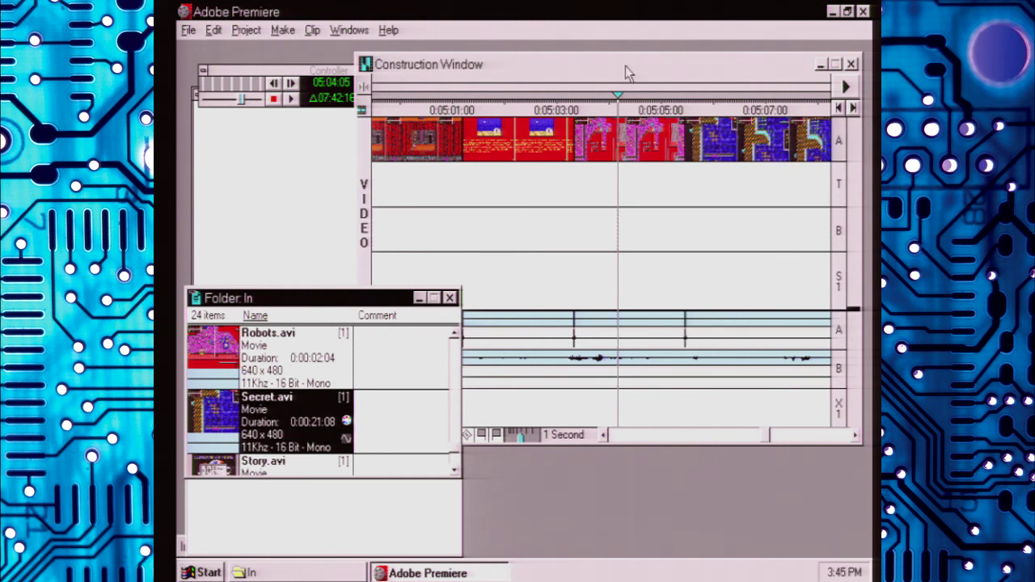
{"action": "left_click", "coordinate": [626, 67]}
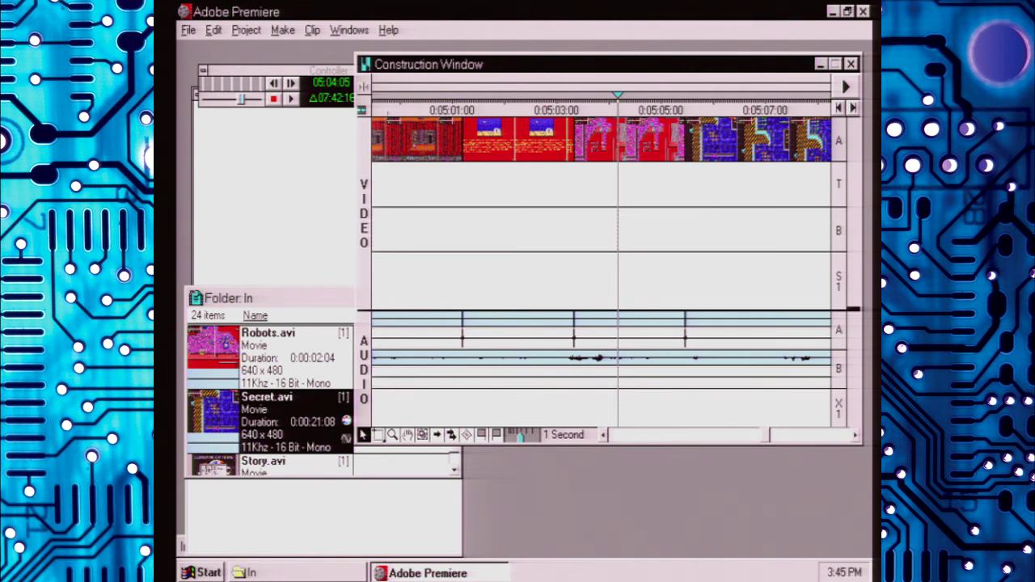
{"action": "left_click", "coordinate": [430, 109]}
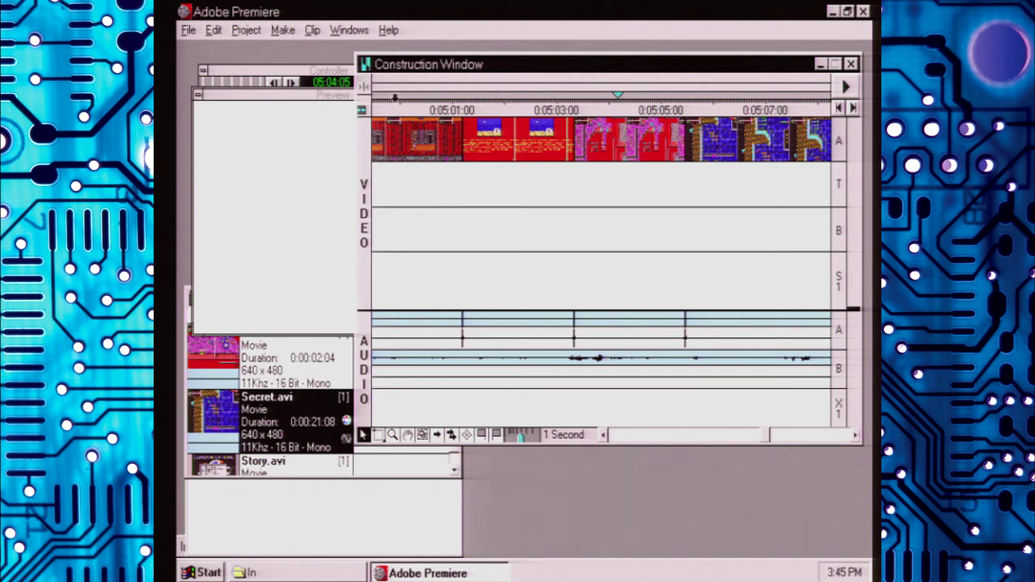
Step: Preview the sequence from 05:01:03 and stop playback at 05:28:14
{"action": "left_click", "coordinate": [403, 103]}
{"action": "left_click", "coordinate": [458, 104]}
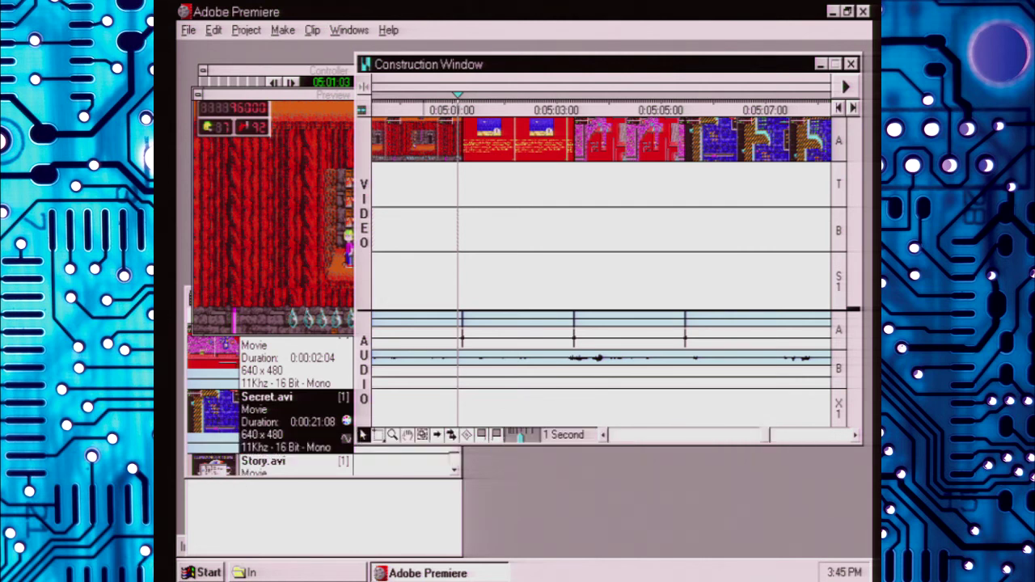
{"action": "left_click", "coordinate": [340, 129]}
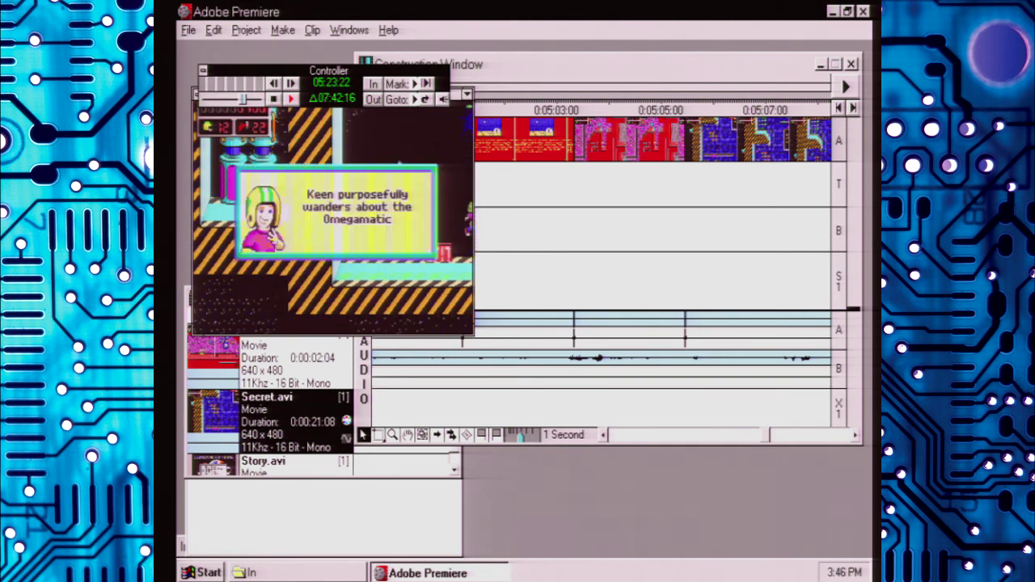
{"action": "left_click", "coordinate": [274, 98]}
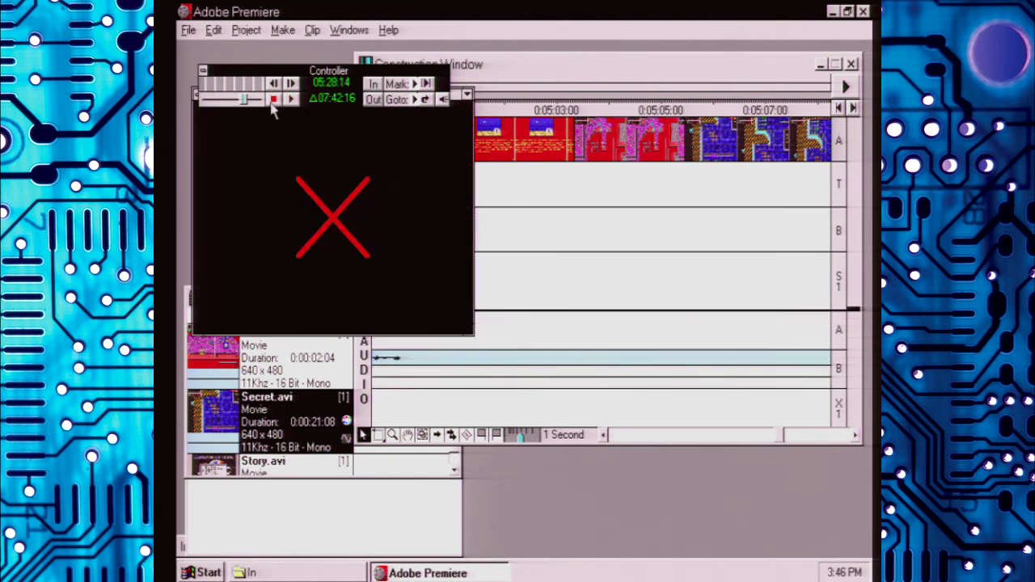
Step: Scroll the timeline back to where the video clips end at 05:26:22
{"action": "left_click", "coordinate": [589, 89]}
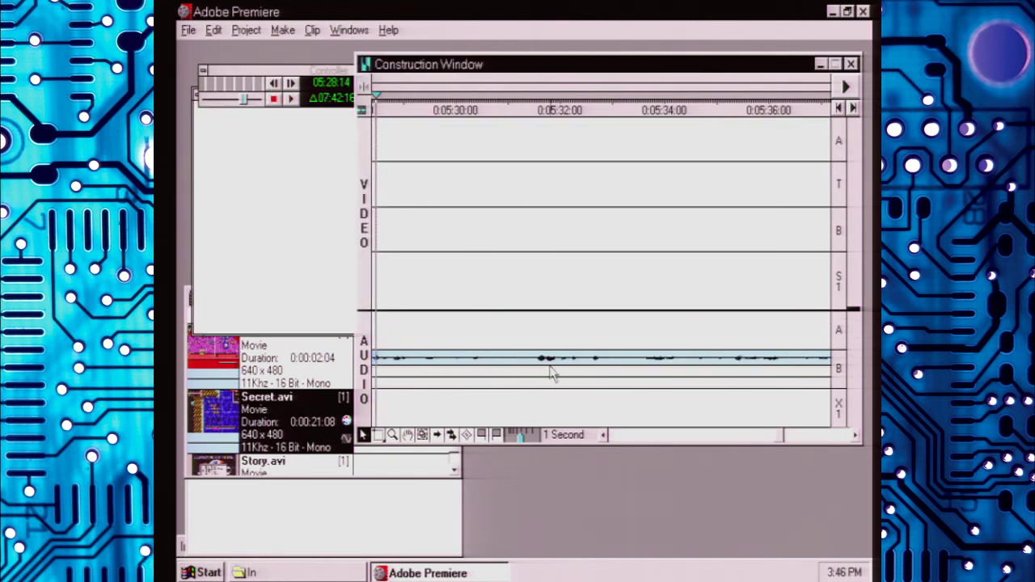
{"action": "left_click", "coordinate": [839, 108]}
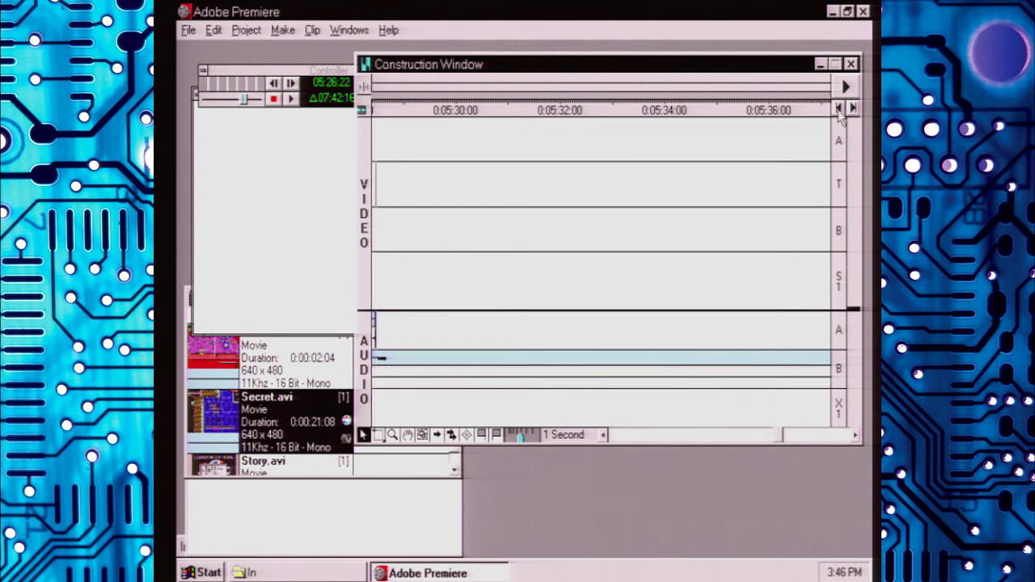
{"action": "left_click", "coordinate": [422, 475]}
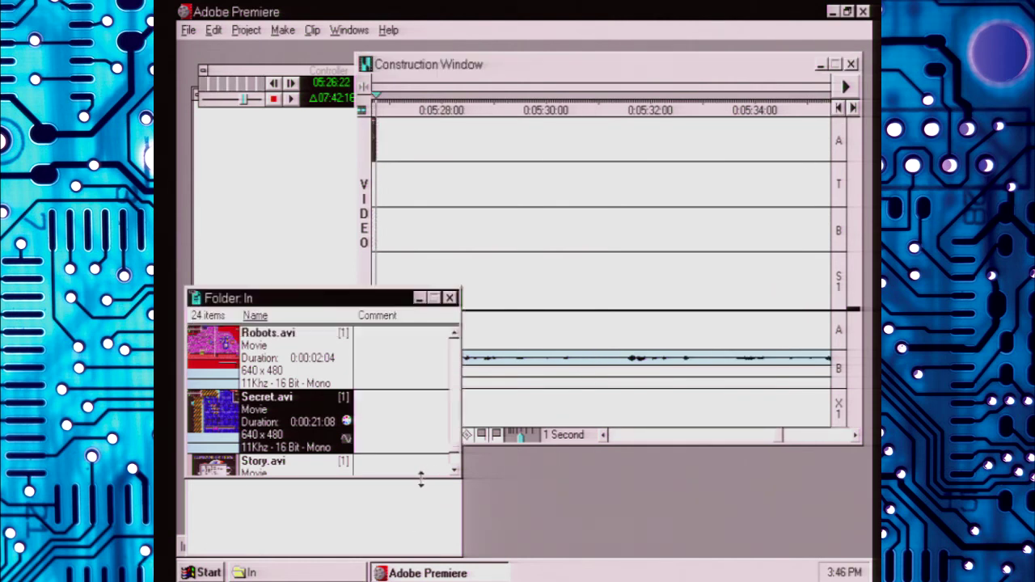
Step: Scroll the In folder list to Noises.avi and append another copy to the end of video track A
{"action": "left_click", "coordinate": [454, 333]}
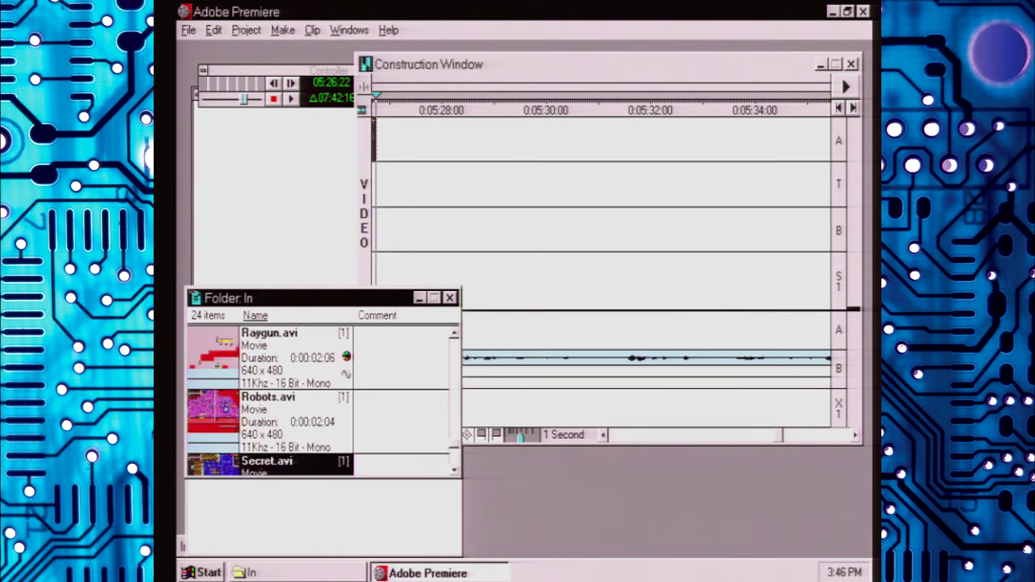
{"action": "left_click", "coordinate": [453, 334]}
{"action": "left_click", "coordinate": [455, 335]}
{"action": "left_click", "coordinate": [456, 334]}
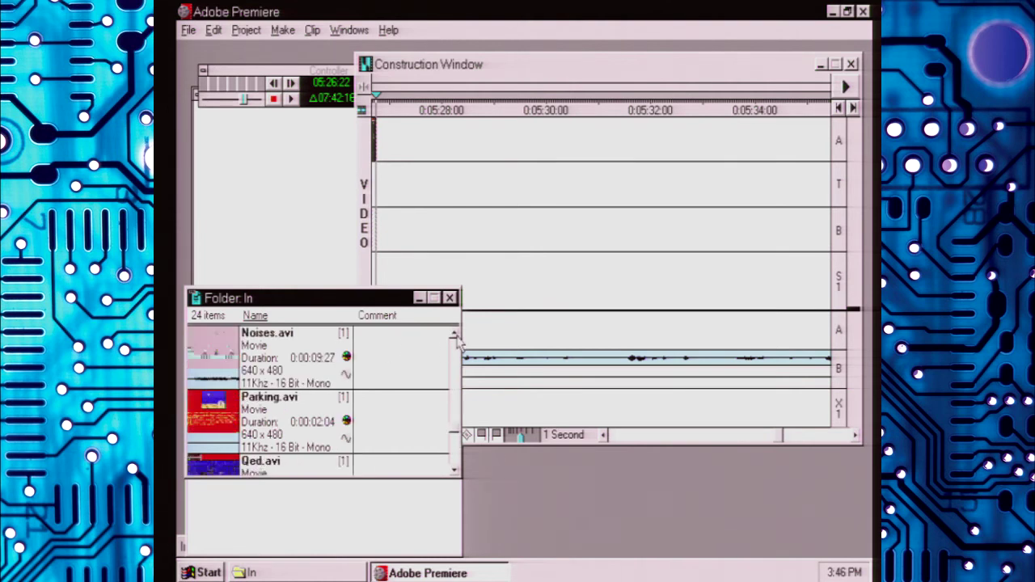
{"action": "left_click", "coordinate": [454, 335]}
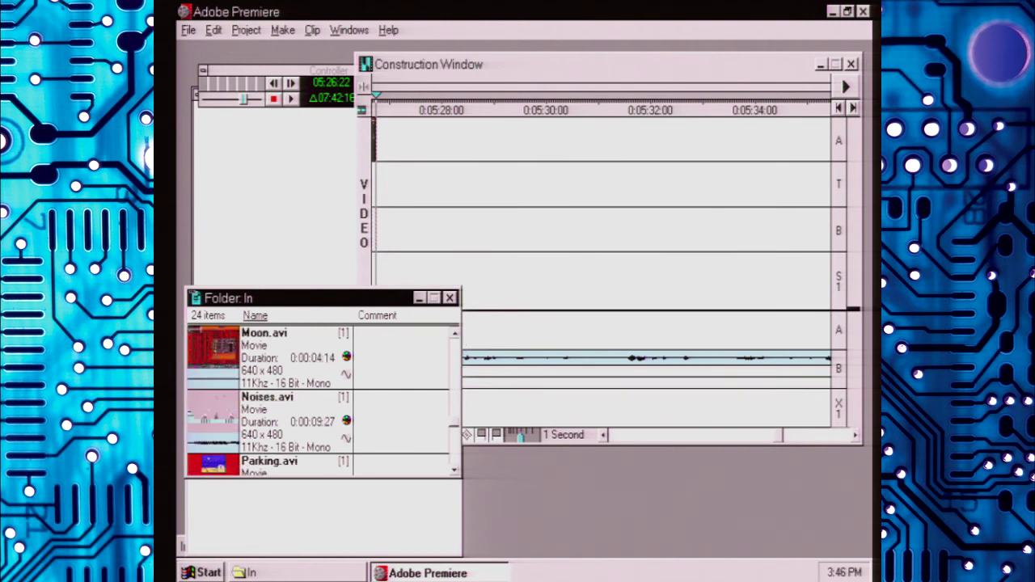
{"action": "left_click", "coordinate": [454, 335]}
{"action": "left_click", "coordinate": [454, 336]}
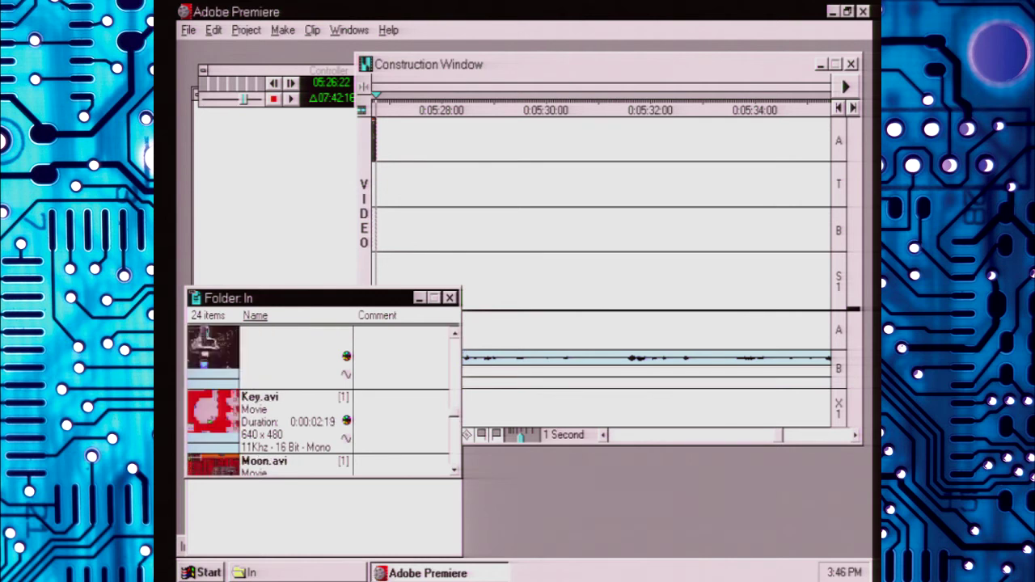
{"action": "left_click", "coordinate": [455, 470]}
{"action": "left_click", "coordinate": [454, 470]}
{"action": "left_click_drag", "start_coordinate": [223, 437], "coordinate": [419, 159]}
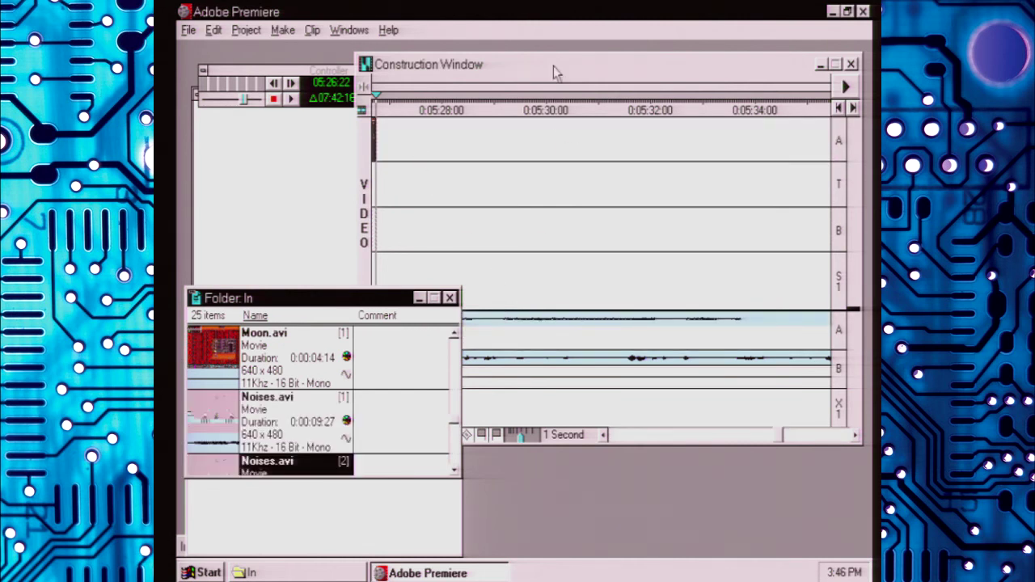
{"action": "left_click", "coordinate": [554, 65]}
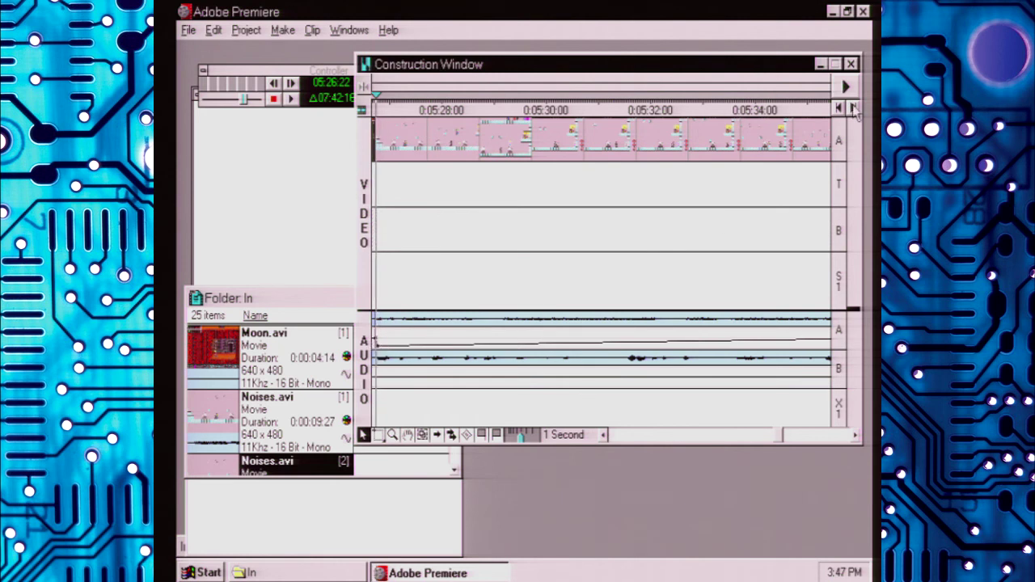
{"action": "left_click", "coordinate": [603, 435]}
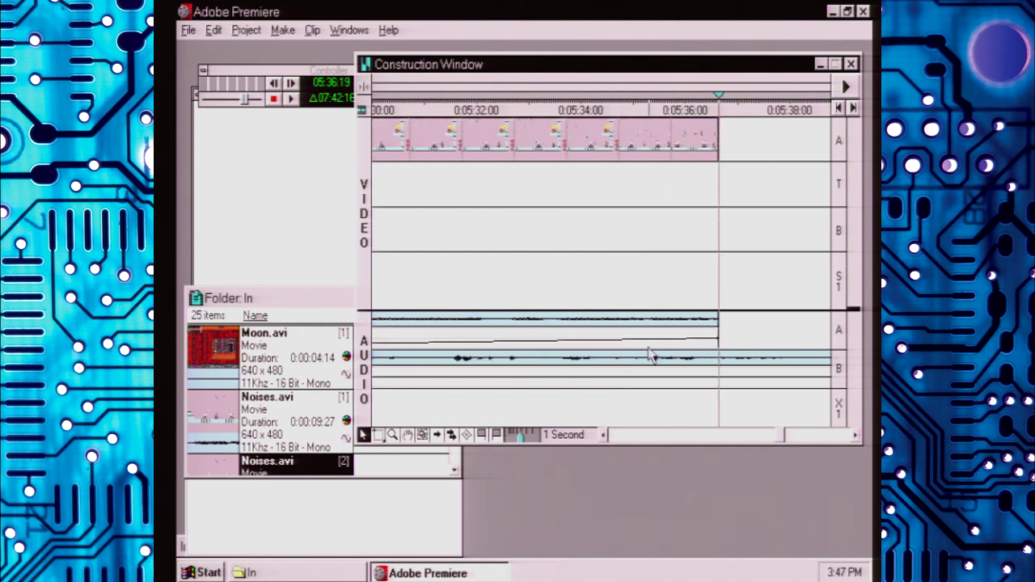
{"action": "left_click_drag", "start_coordinate": [706, 345], "coordinate": [726, 350]}
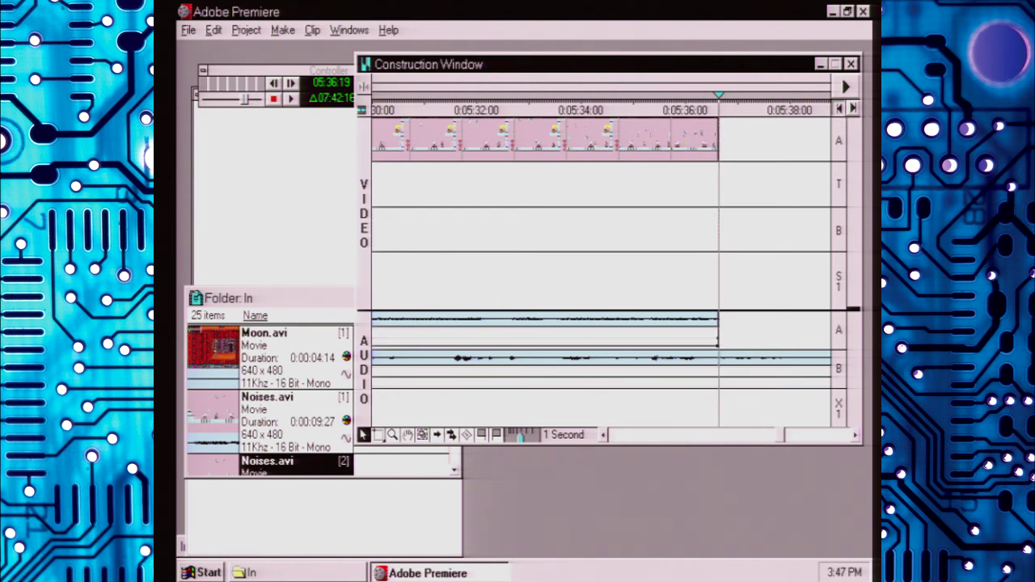
{"action": "left_click", "coordinate": [838, 108]}
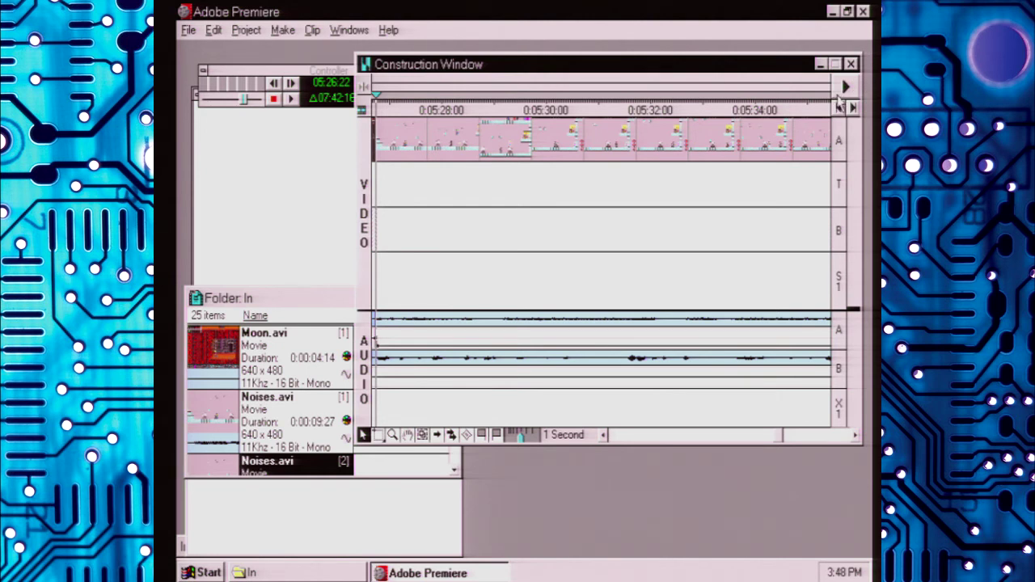
{"action": "left_click", "coordinate": [848, 88]}
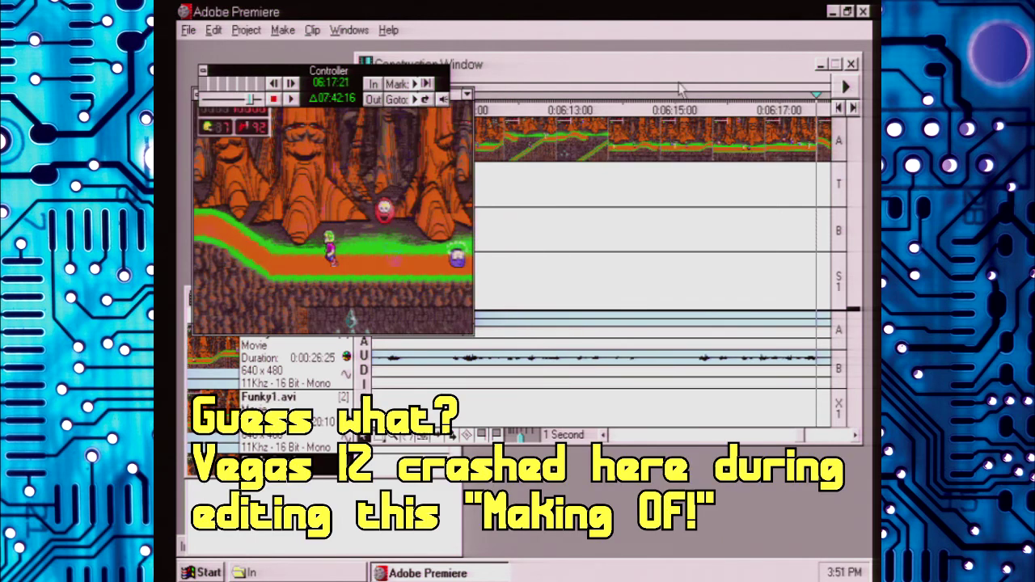
Step: Trim the Funky1 video and audio clips so they end at 06:17:21
{"action": "left_click", "coordinate": [673, 75]}
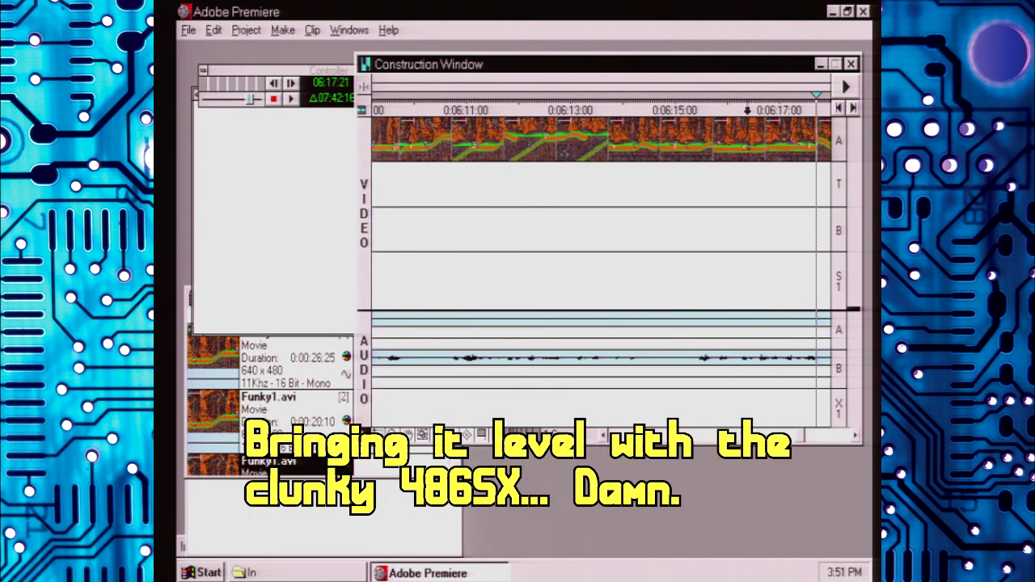
{"action": "left_click_drag", "start_coordinate": [822, 136], "coordinate": [816, 137]}
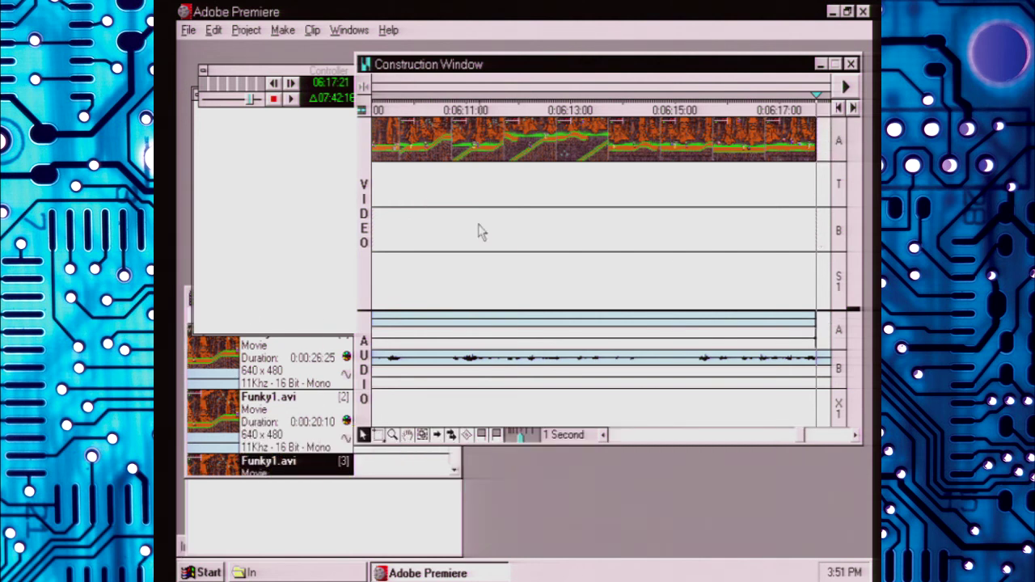
{"action": "left_click", "coordinate": [402, 487]}
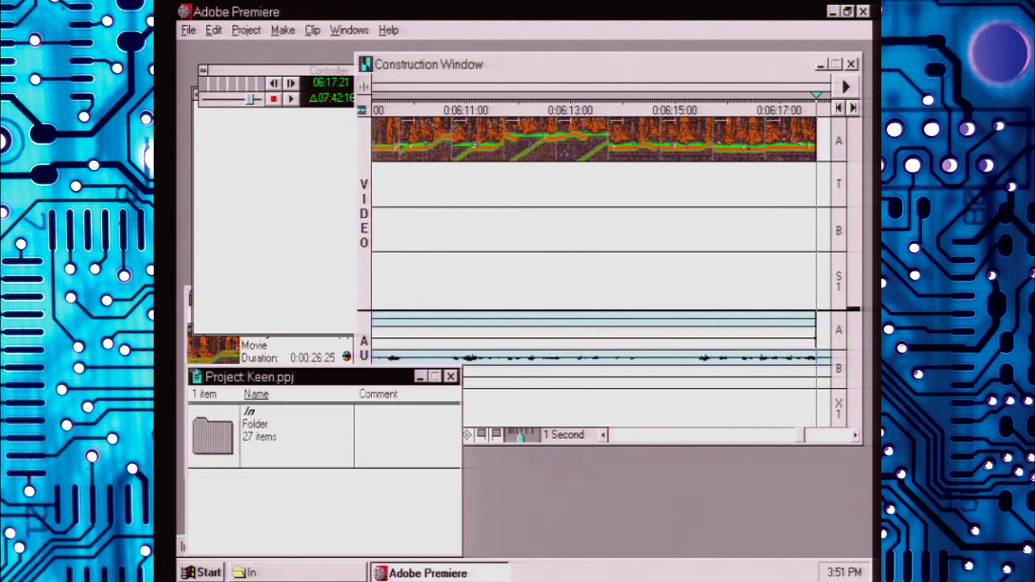
Step: Bring the In folder's 27-item clip list, with three Funky1.avi copies, to the front
{"action": "left_click", "coordinate": [186, 316]}
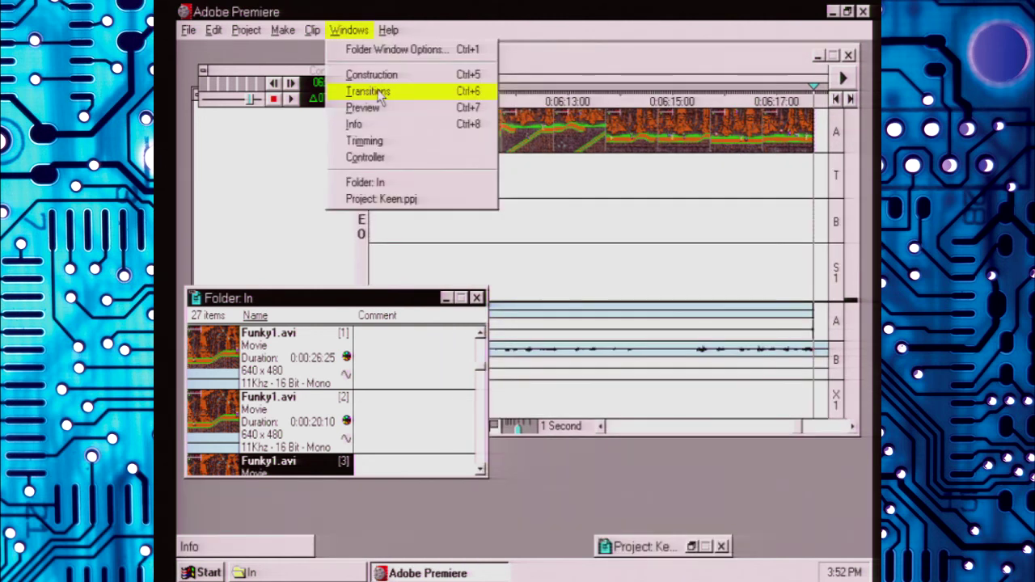
Step: Scroll the Transitions palette to Center Peel and drag it toward the timeline's 06:17 end
{"action": "left_click", "coordinate": [377, 91]}
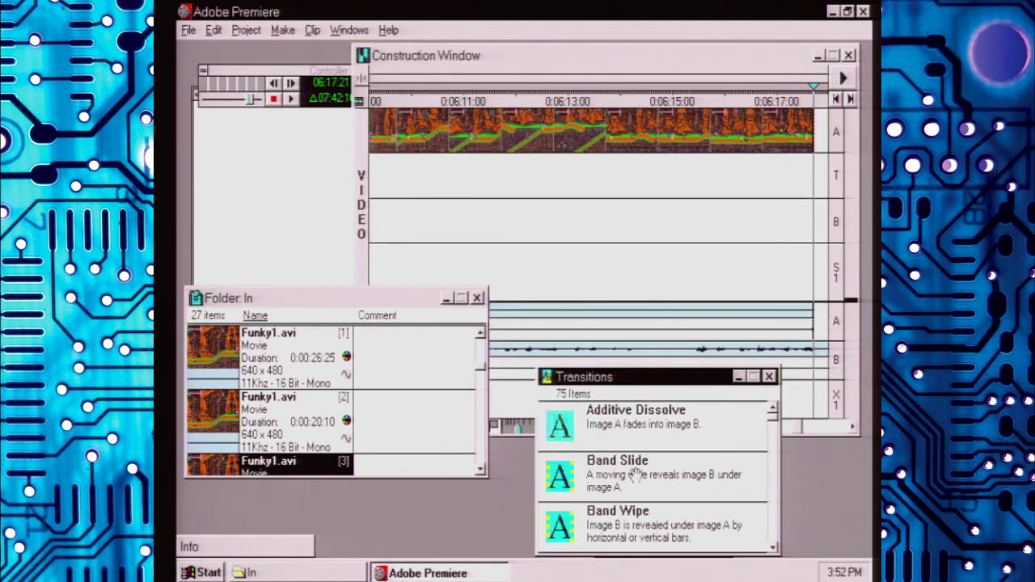
{"action": "scroll", "coordinate": [754, 497], "scroll_direction": "down", "scroll_amount": 3}
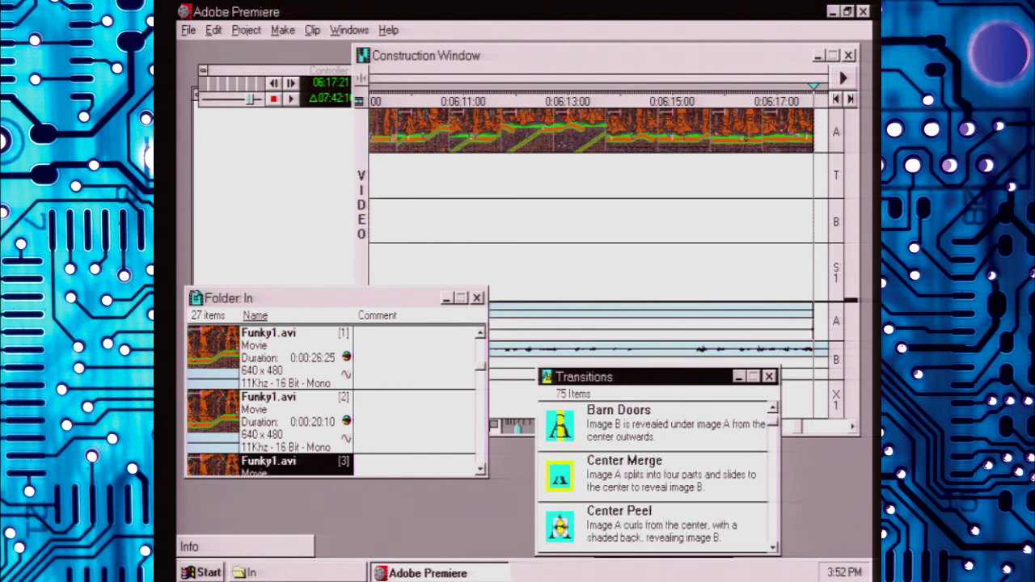
{"action": "left_click", "coordinate": [773, 547]}
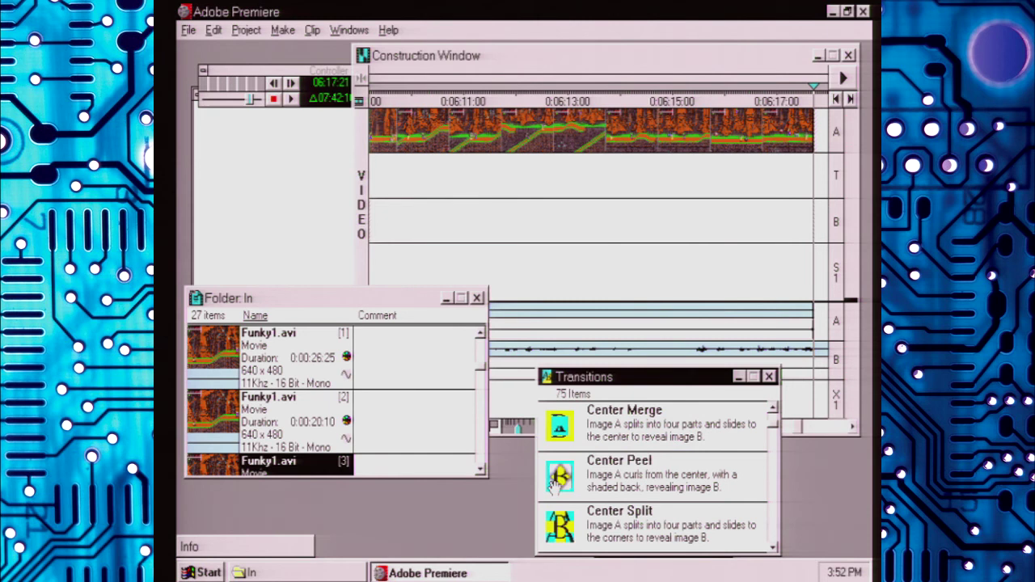
{"action": "left_click_drag", "start_coordinate": [756, 482], "coordinate": [795, 185]}
Step: Drop Center Peel on the transition track at the clip end and scroll the timeline later
{"action": "left_click", "coordinate": [781, 60]}
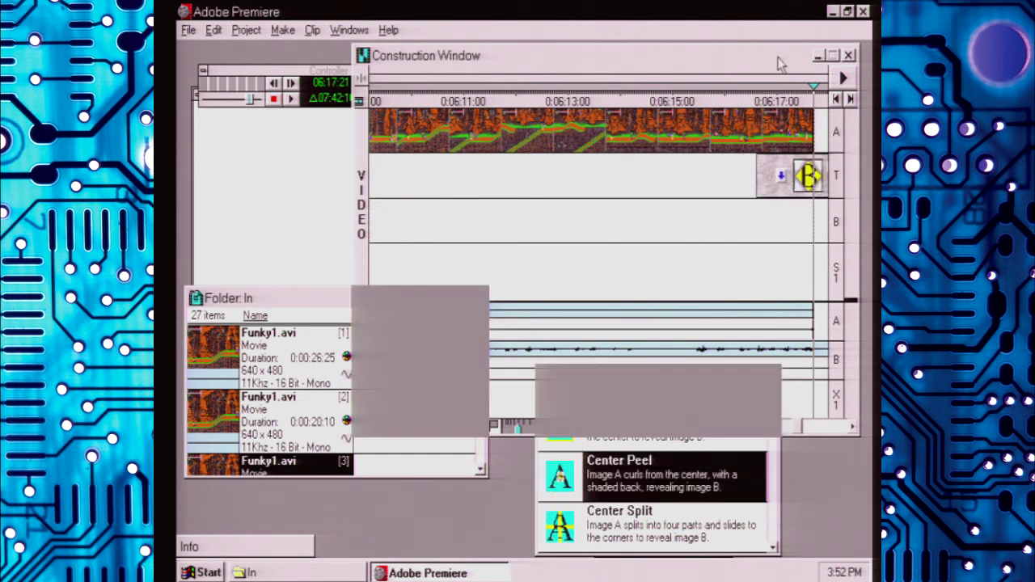
{"action": "left_click", "coordinate": [852, 427]}
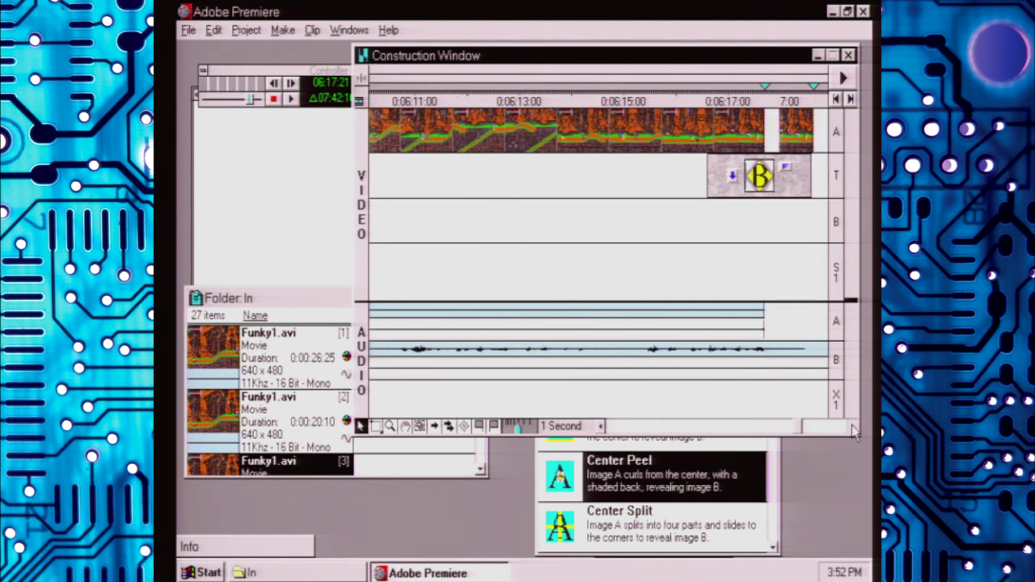
{"action": "left_click", "coordinate": [852, 427]}
{"action": "left_click", "coordinate": [852, 427]}
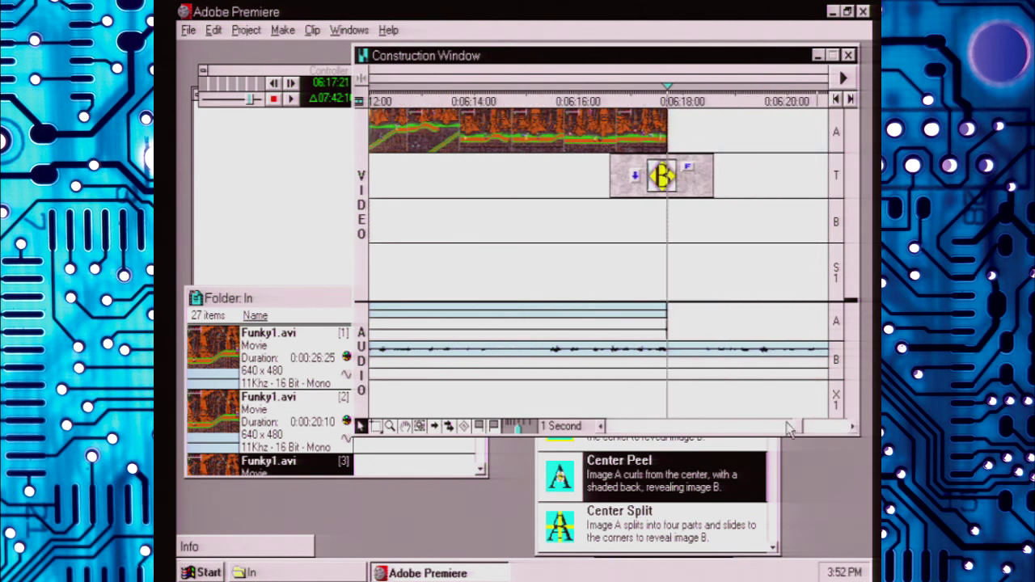
Step: Scroll the In folder list down to Janitor.avi and try dragging it onto the timeline
{"action": "left_click", "coordinate": [271, 307]}
{"action": "left_click", "coordinate": [480, 470]}
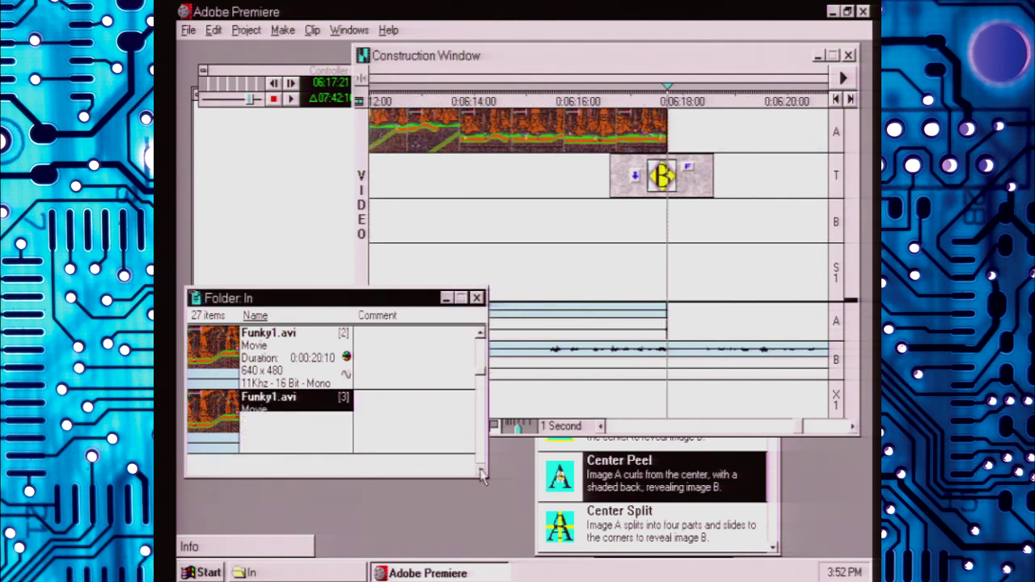
{"action": "left_click", "coordinate": [480, 470]}
{"action": "left_click", "coordinate": [480, 469]}
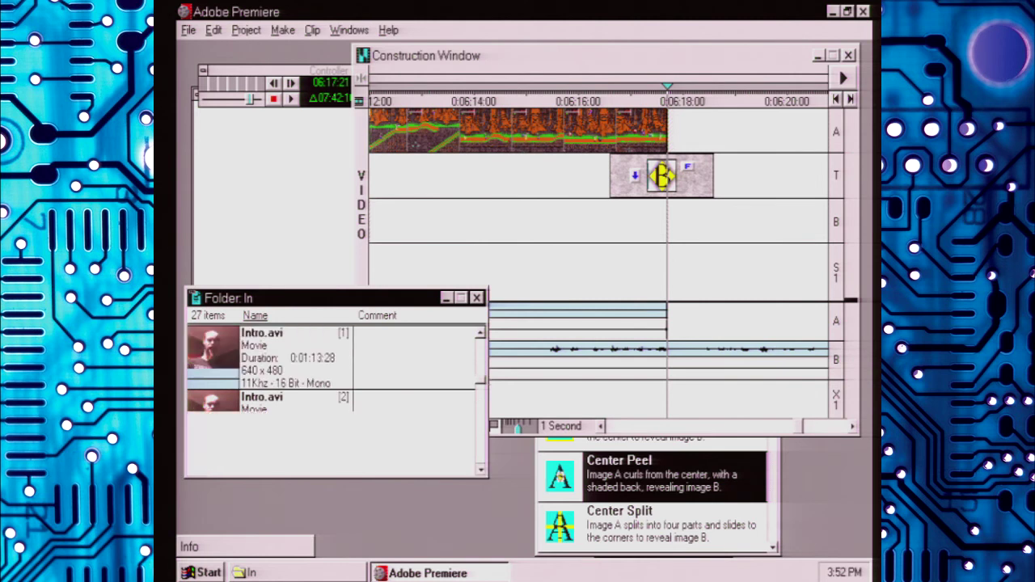
{"action": "left_click", "coordinate": [481, 469]}
{"action": "left_click", "coordinate": [480, 469]}
{"action": "left_click_drag", "start_coordinate": [218, 361], "coordinate": [341, 335]}
Step: Insert Janitor.avi at the edit line after the Center Peel transition
{"action": "right_click", "coordinate": [340, 335]}
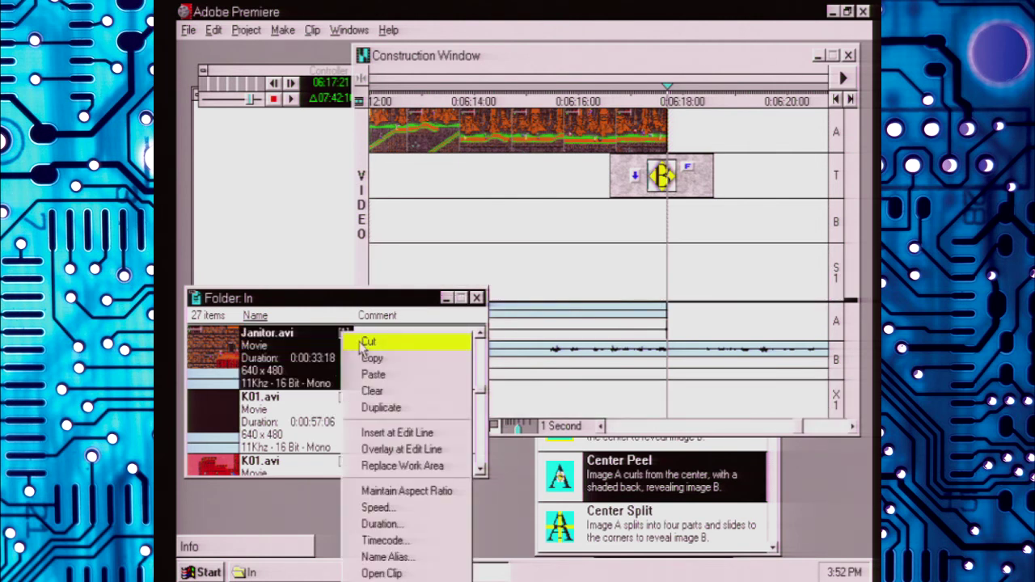
{"action": "left_click", "coordinate": [395, 434]}
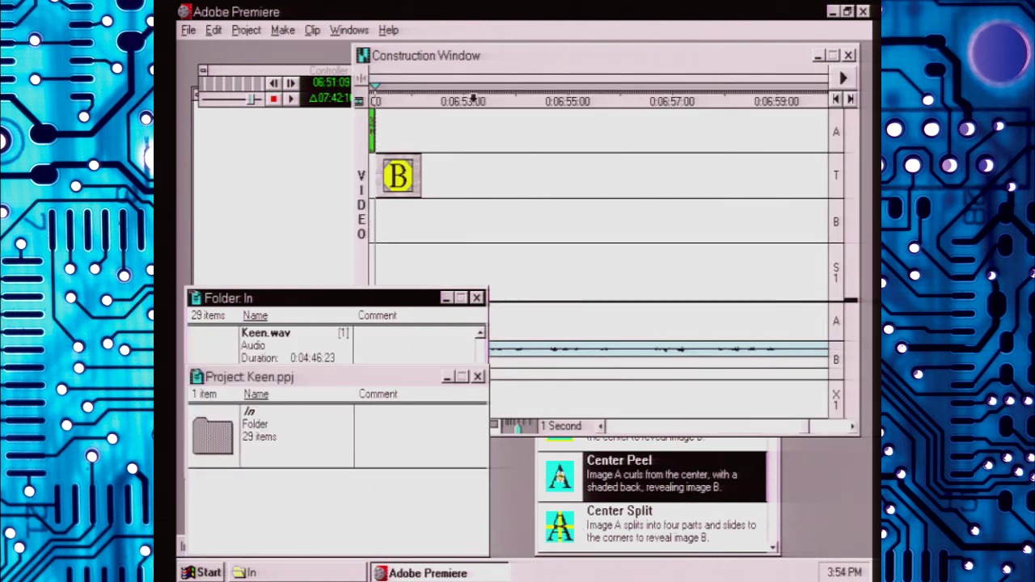
{"action": "left_click", "coordinate": [479, 75]}
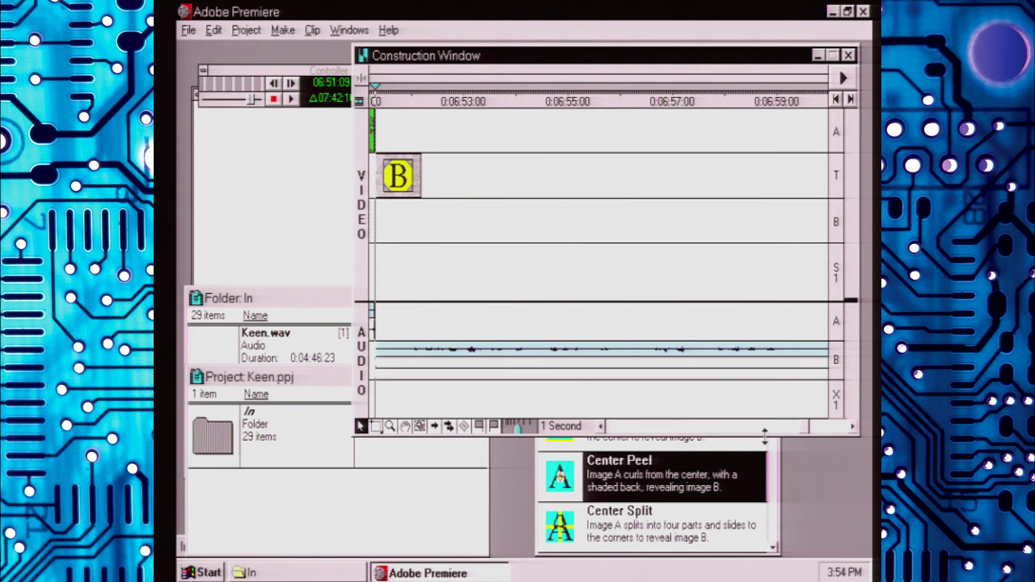
Step: Scroll the timeline to show the start of the inserted Janitor clip
{"action": "left_click", "coordinate": [601, 426]}
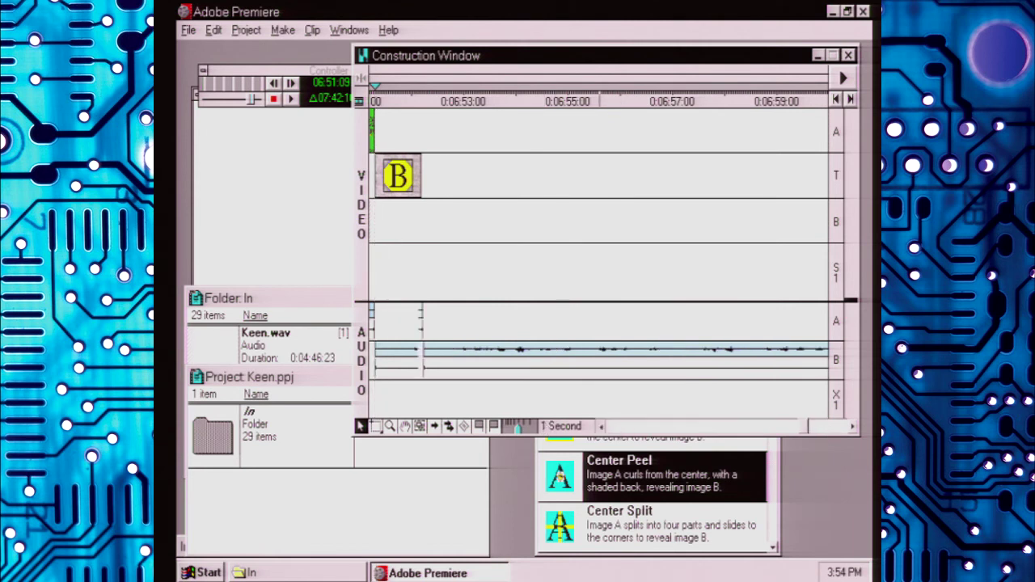
{"action": "left_click", "coordinate": [601, 426]}
{"action": "left_click", "coordinate": [601, 427]}
{"action": "left_click", "coordinate": [601, 427]}
{"action": "left_click", "coordinate": [601, 427]}
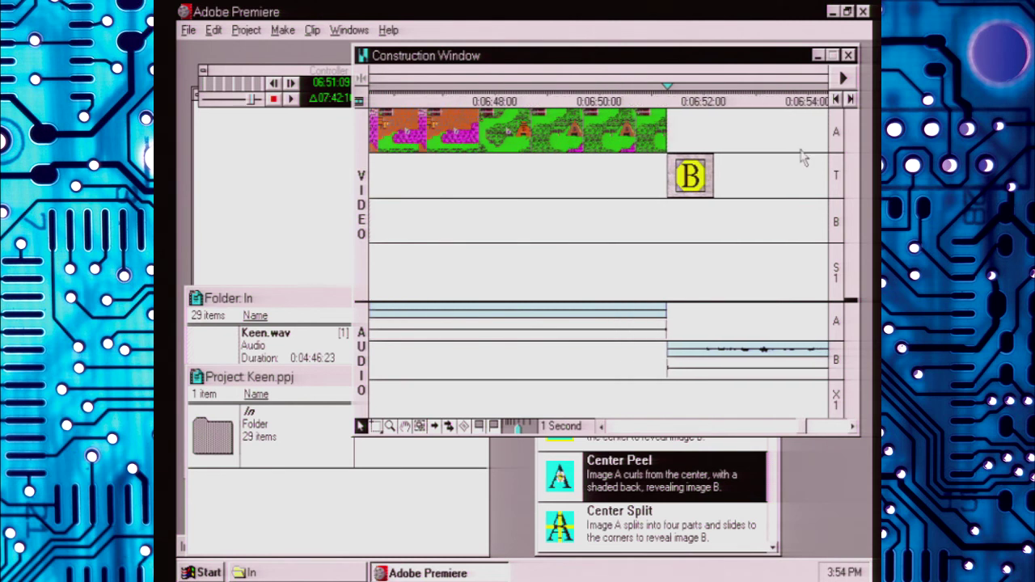
{"action": "left_click", "coordinate": [838, 99]}
{"action": "left_click", "coordinate": [838, 99]}
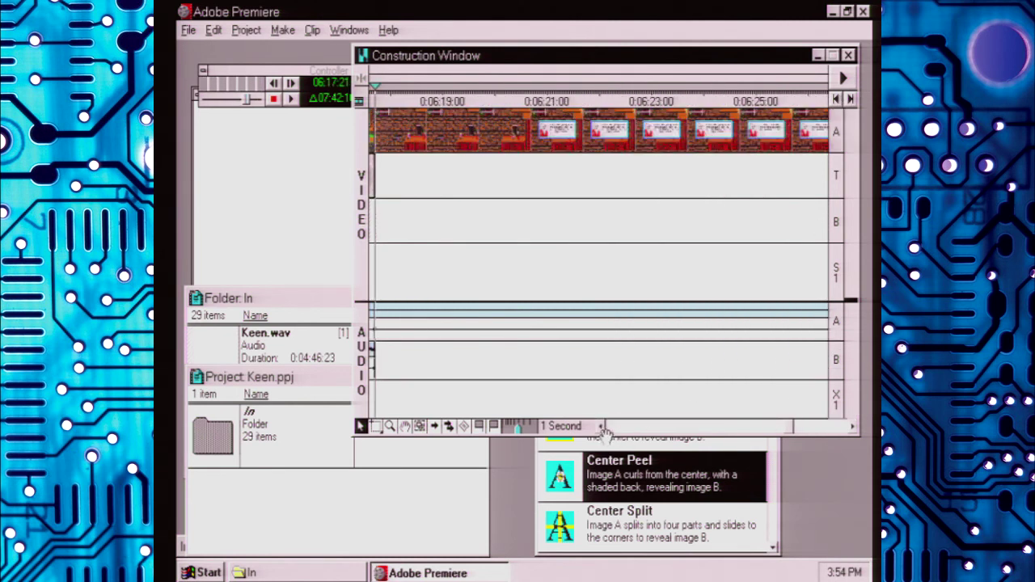
{"action": "left_click_drag", "start_coordinate": [601, 428], "coordinate": [601, 427]}
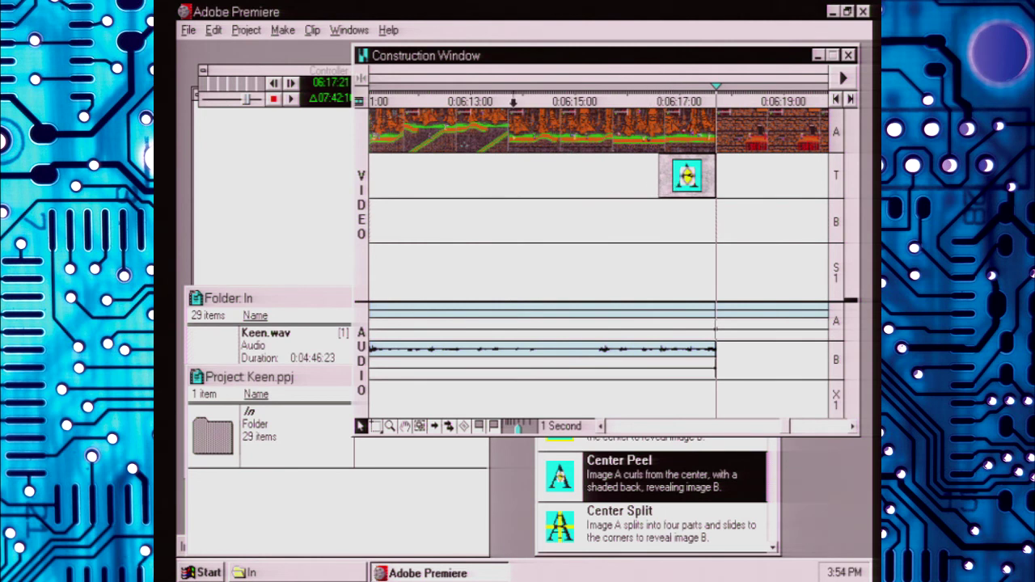
Step: Preview the Center Peel cut into Janitor from just before the transition, stopping at 06:22:20
{"action": "key", "text": "Return"}
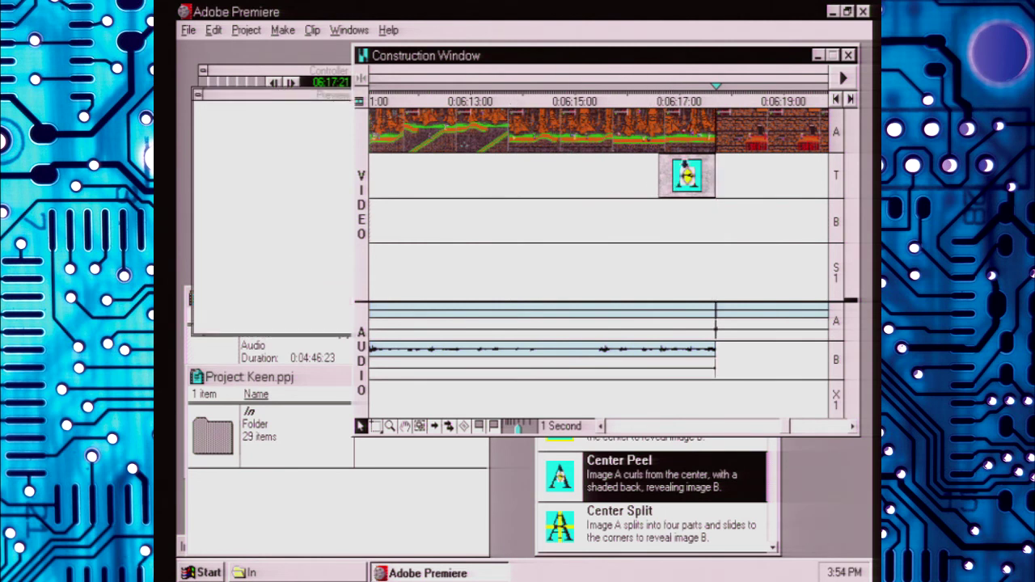
{"action": "left_click", "coordinate": [645, 129]}
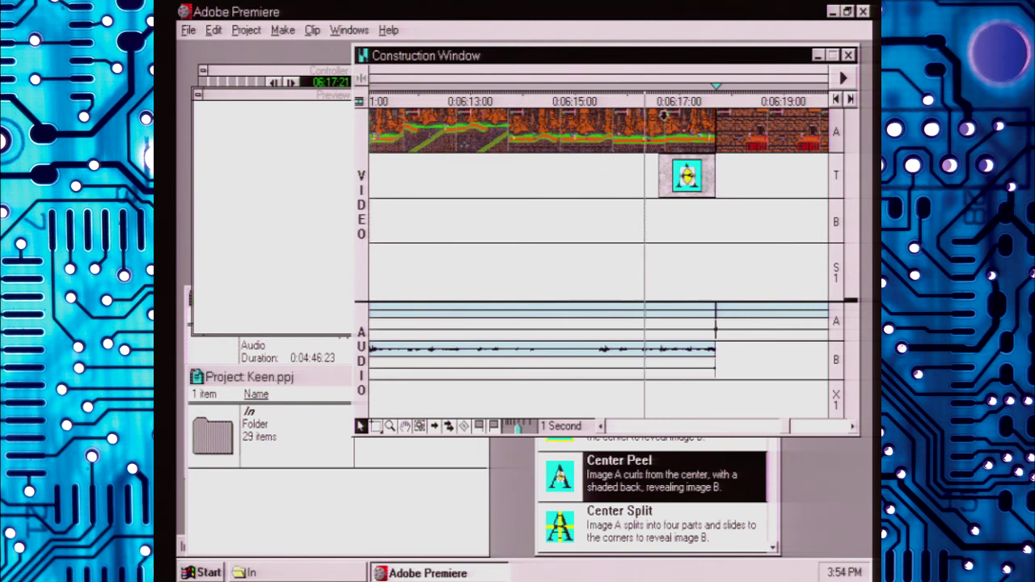
{"action": "key", "text": "Return"}
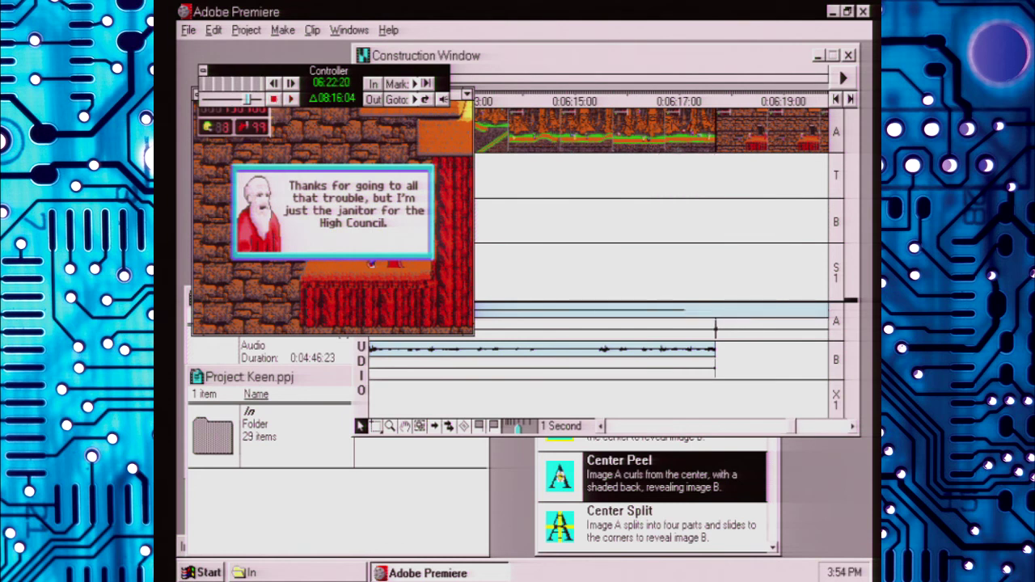
{"action": "left_click", "coordinate": [275, 98]}
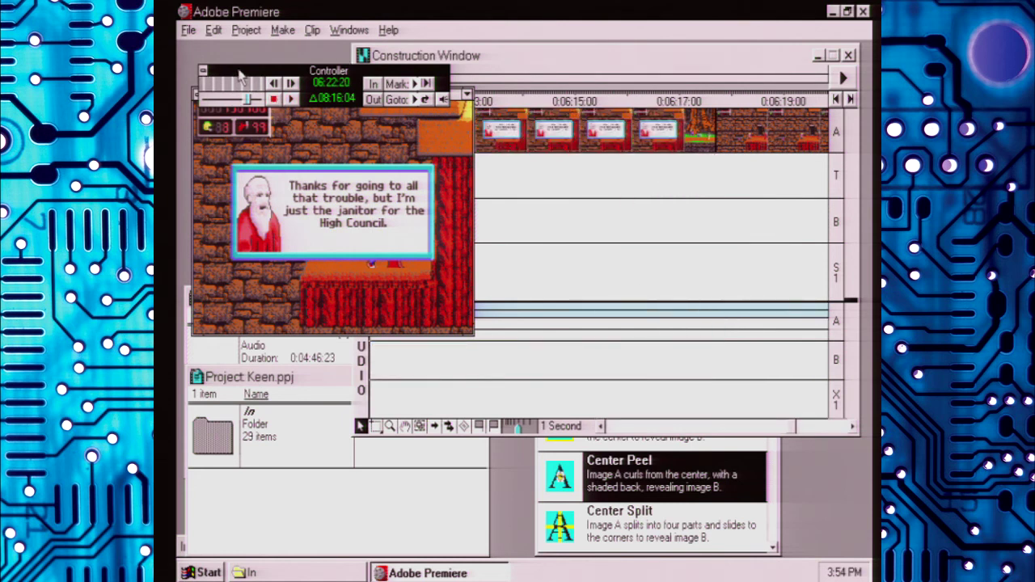
{"action": "left_click", "coordinate": [540, 61]}
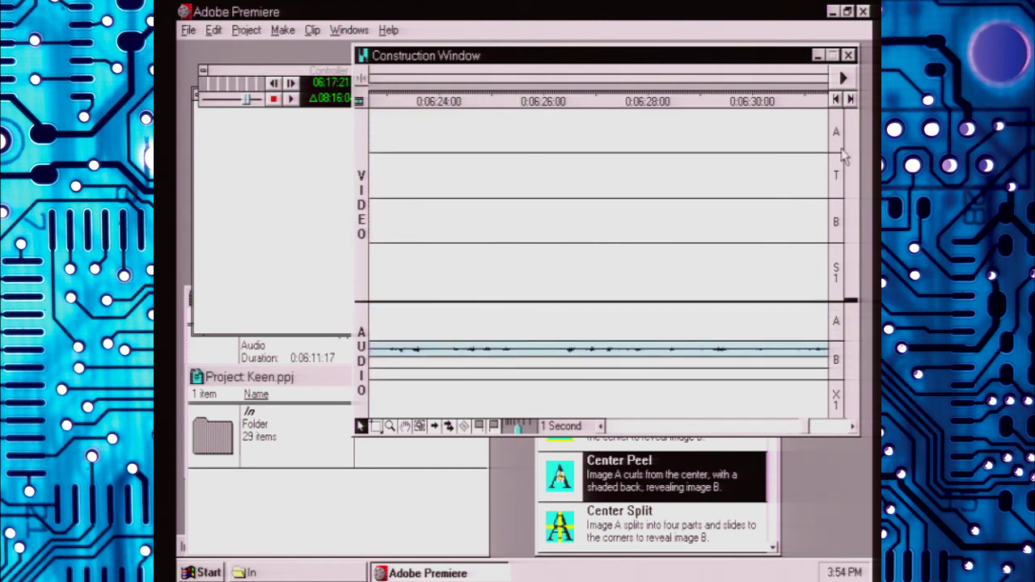
Step: Check the program's end, then preview playback from the edit near 05:59:22
{"action": "left_click", "coordinate": [836, 99]}
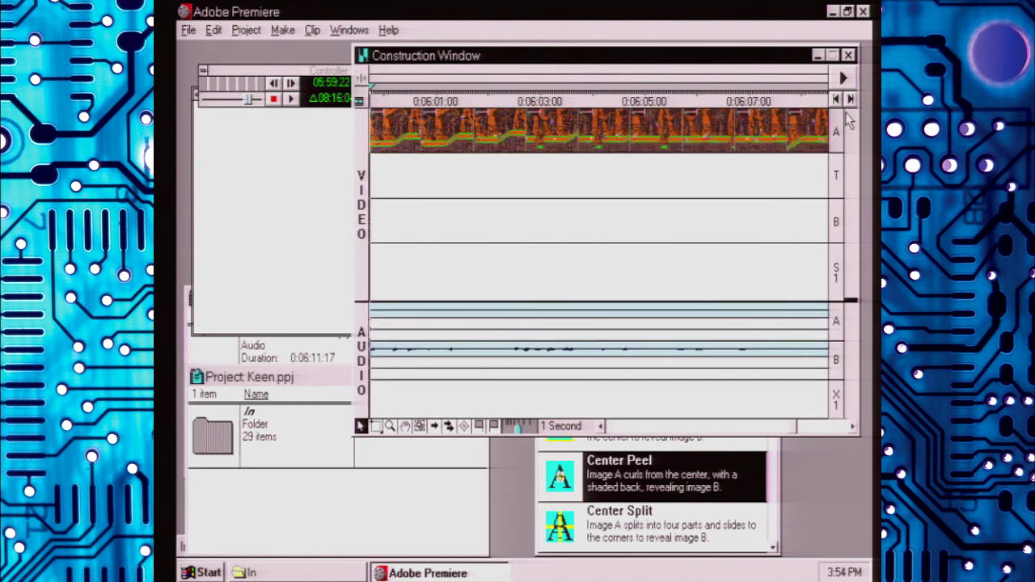
{"action": "left_click", "coordinate": [850, 99]}
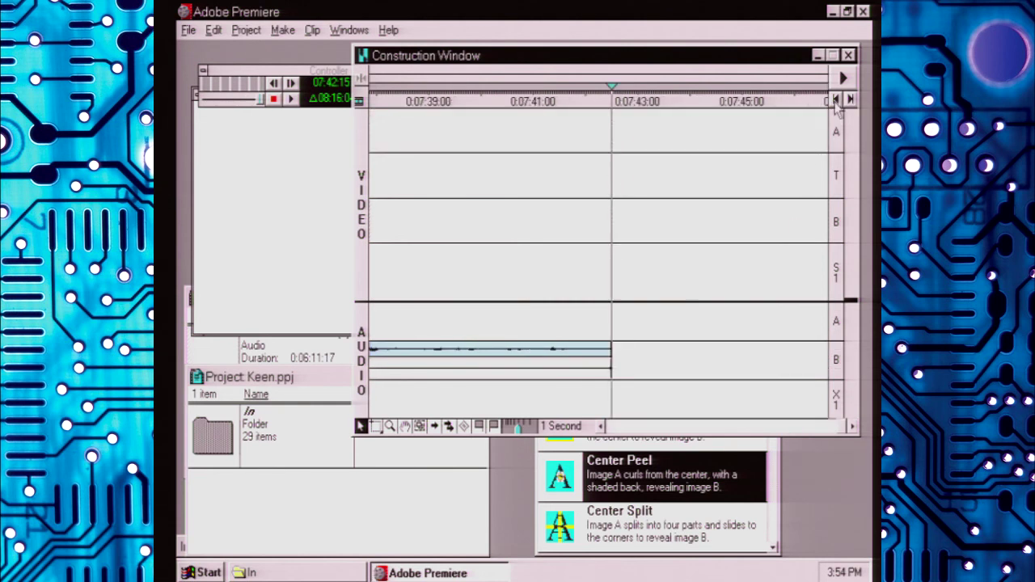
{"action": "left_click", "coordinate": [837, 100]}
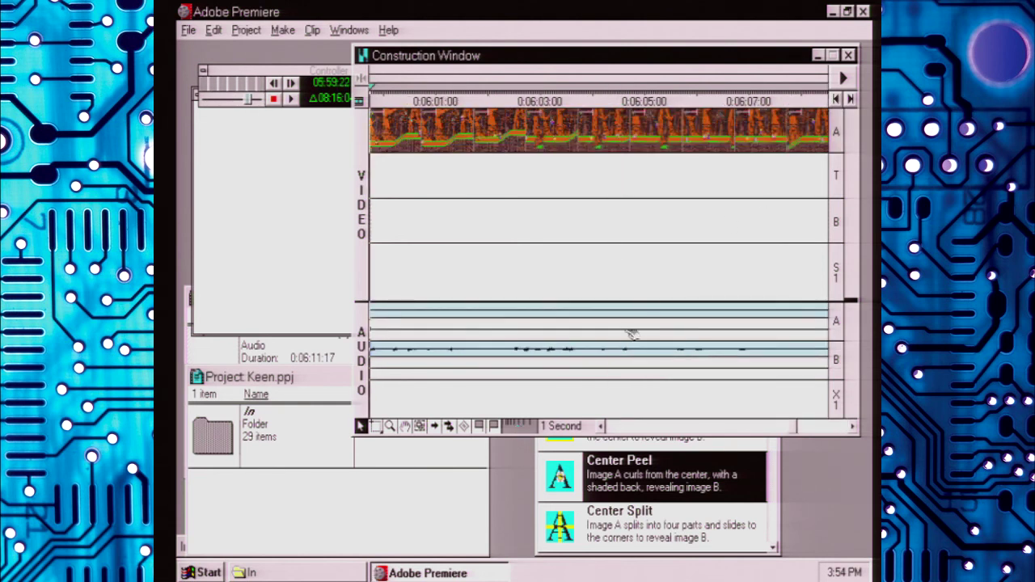
{"action": "left_click", "coordinate": [600, 426]}
{"action": "left_click", "coordinate": [600, 427]}
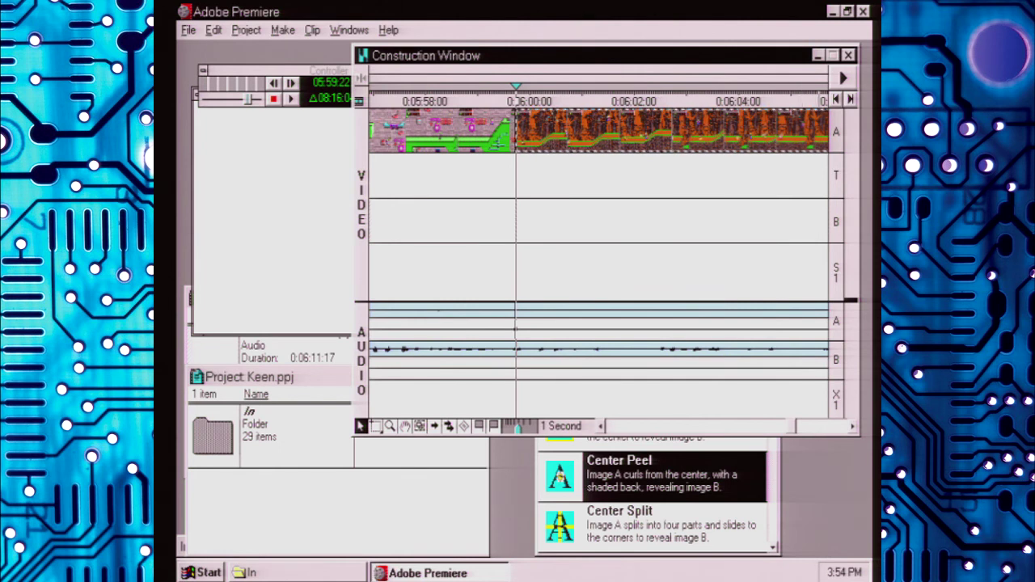
{"action": "left_click", "coordinate": [850, 98]}
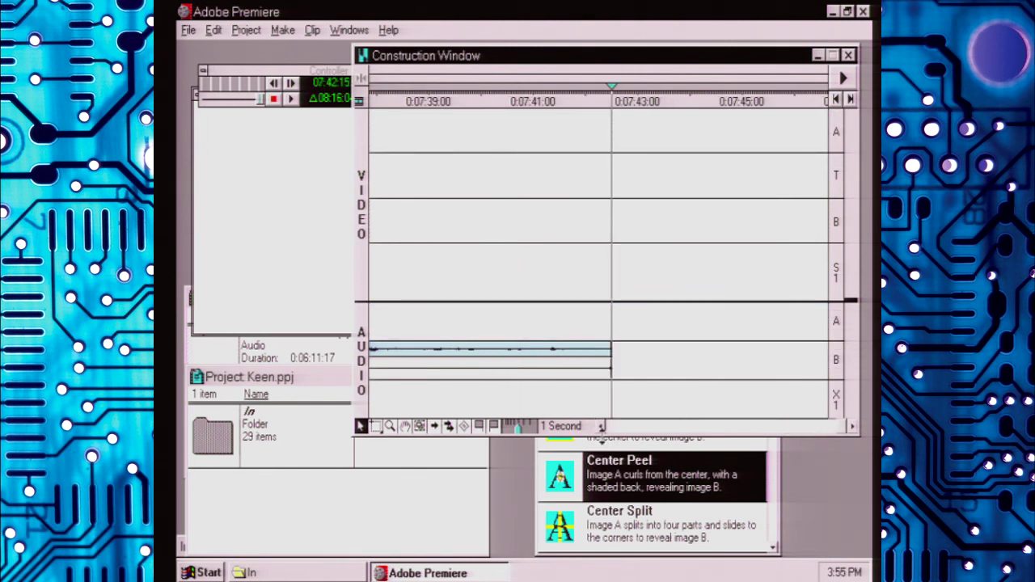
{"action": "left_click_drag", "start_coordinate": [601, 426], "coordinate": [601, 426]}
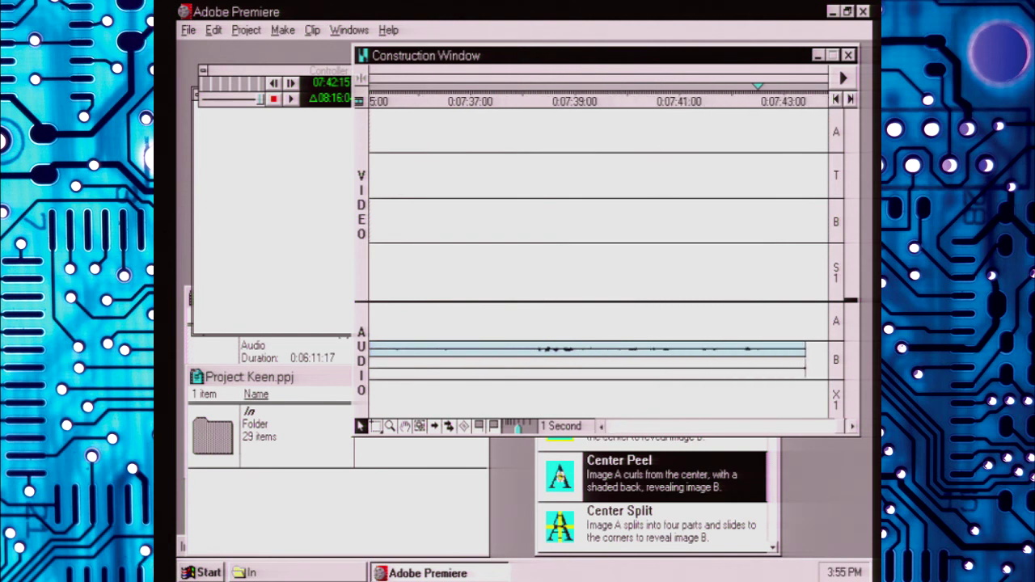
{"action": "left_click", "coordinate": [836, 99]}
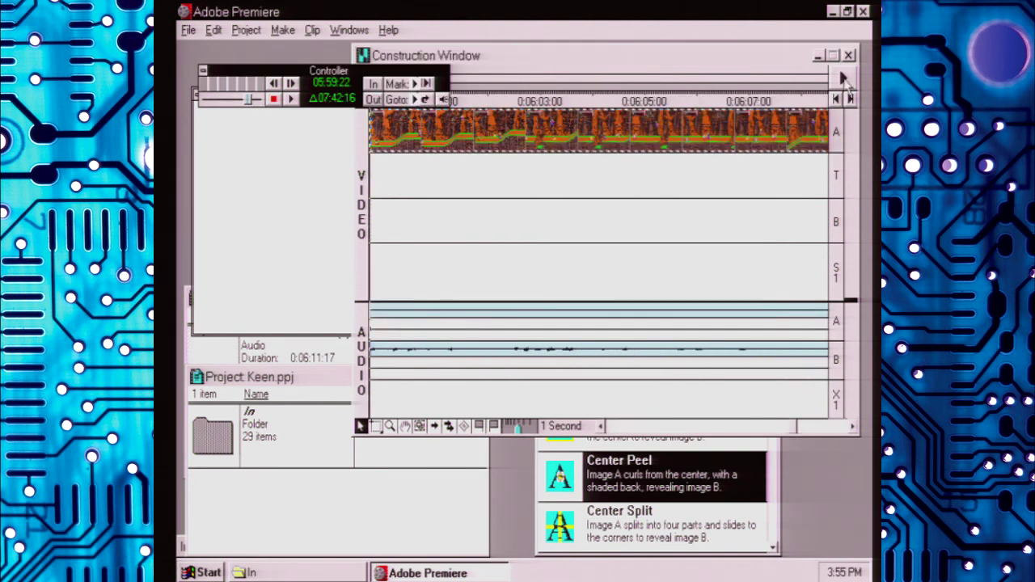
{"action": "key", "text": "space"}
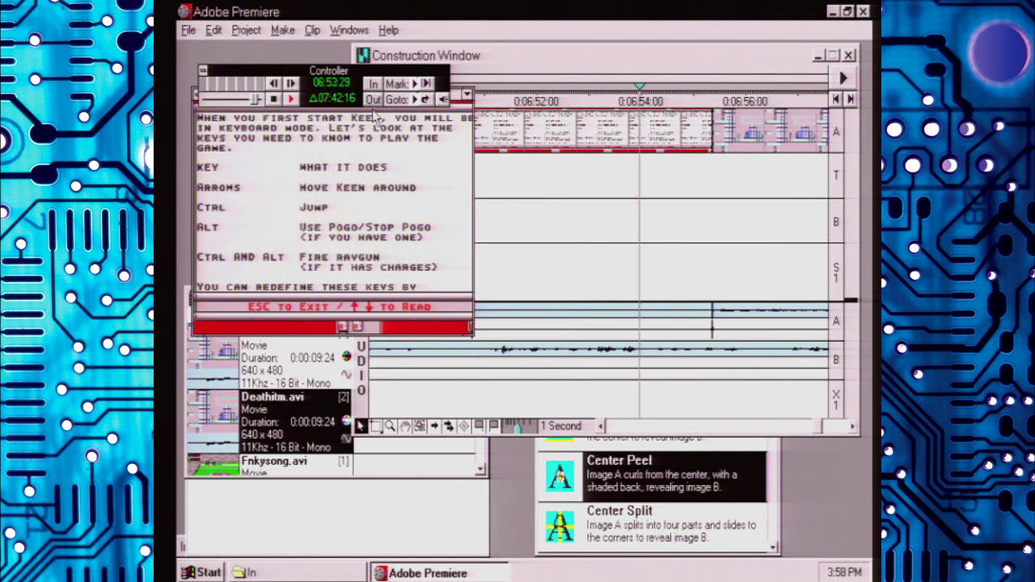
Step: Stop the preview on the Controller, which freezes the system
{"action": "left_click", "coordinate": [376, 117]}
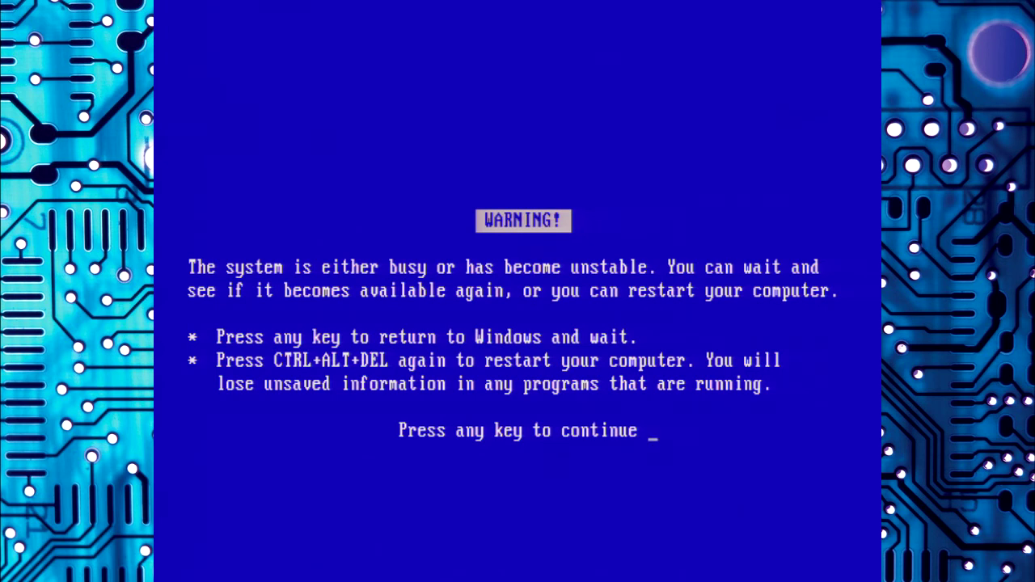
Step: Restart the frozen computer and boot with 6 Start Windows Chicago
{"action": "key", "text": "Return"}
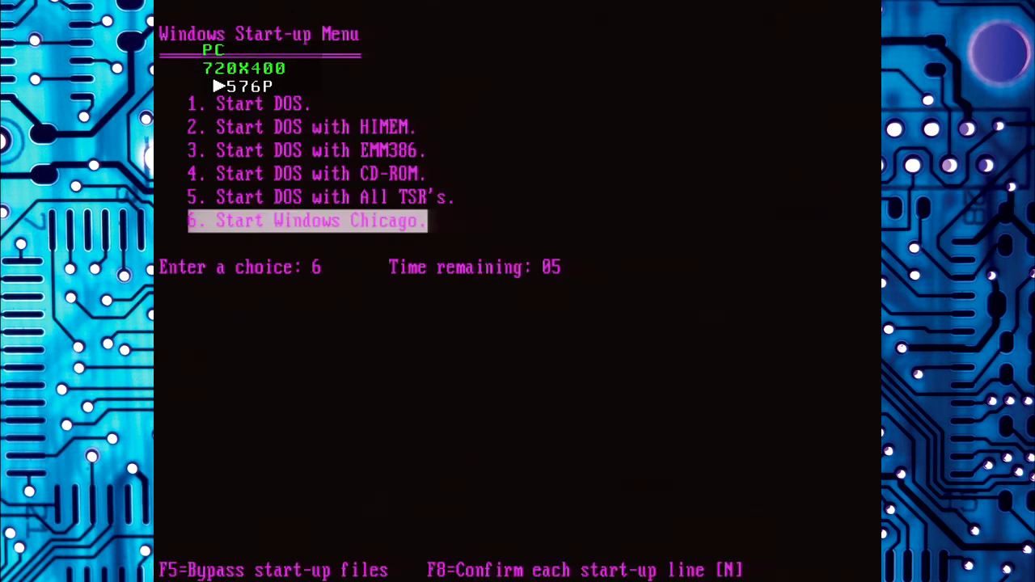
{"action": "key", "text": "Return"}
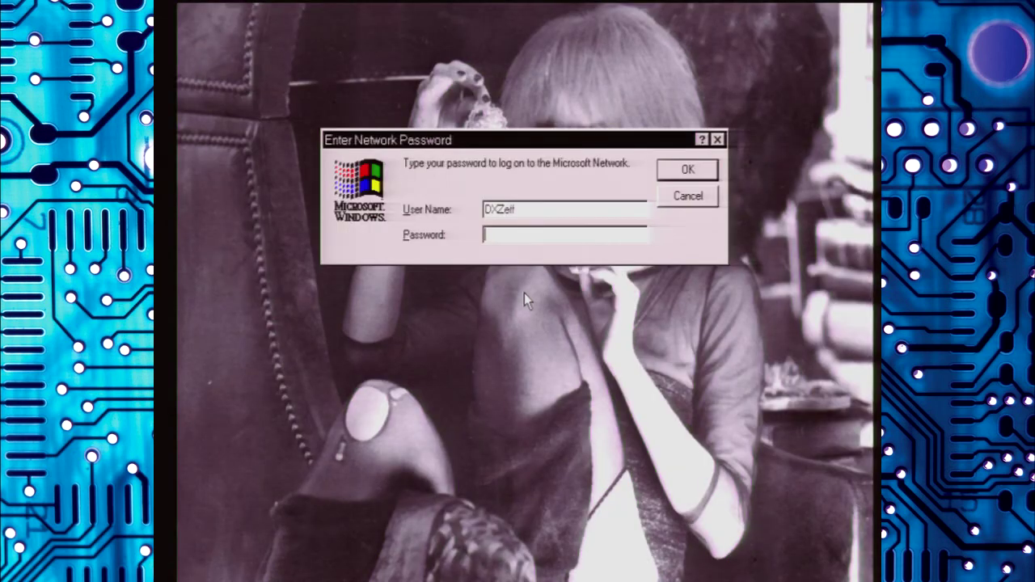
Step: Skip the network password, launch Premiere 4.0, and create an Online Video Tape - NTSC project
{"action": "key", "text": "Escape"}
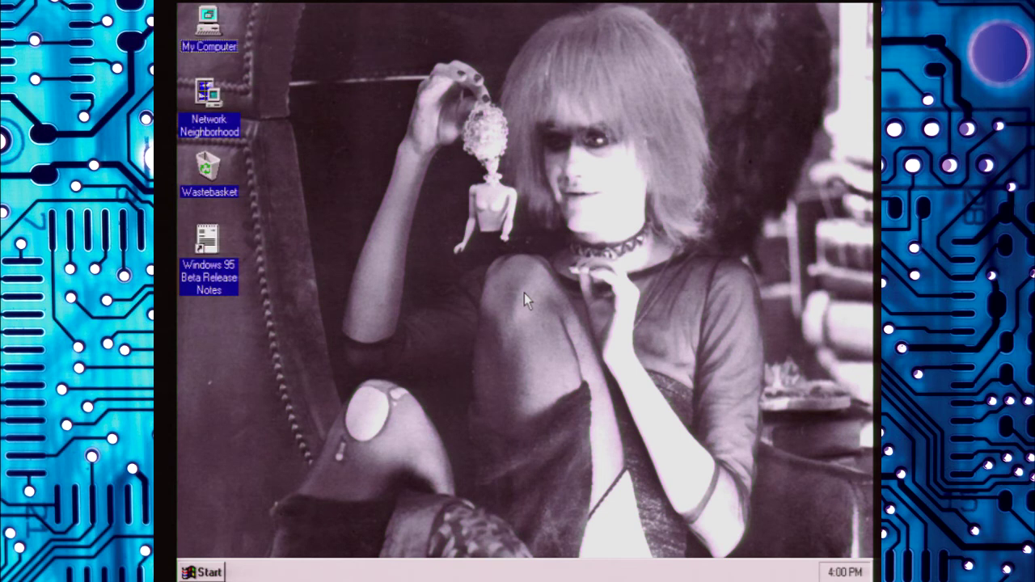
{"action": "left_click", "coordinate": [192, 573]}
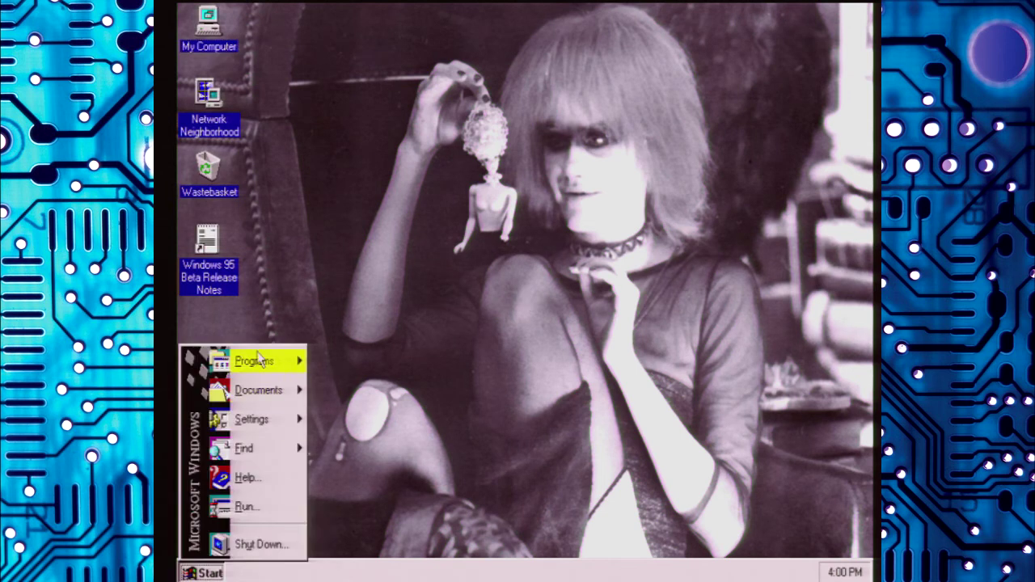
{"action": "mouse_move", "coordinate": [257, 362]}
{"action": "mouse_move", "coordinate": [377, 379]}
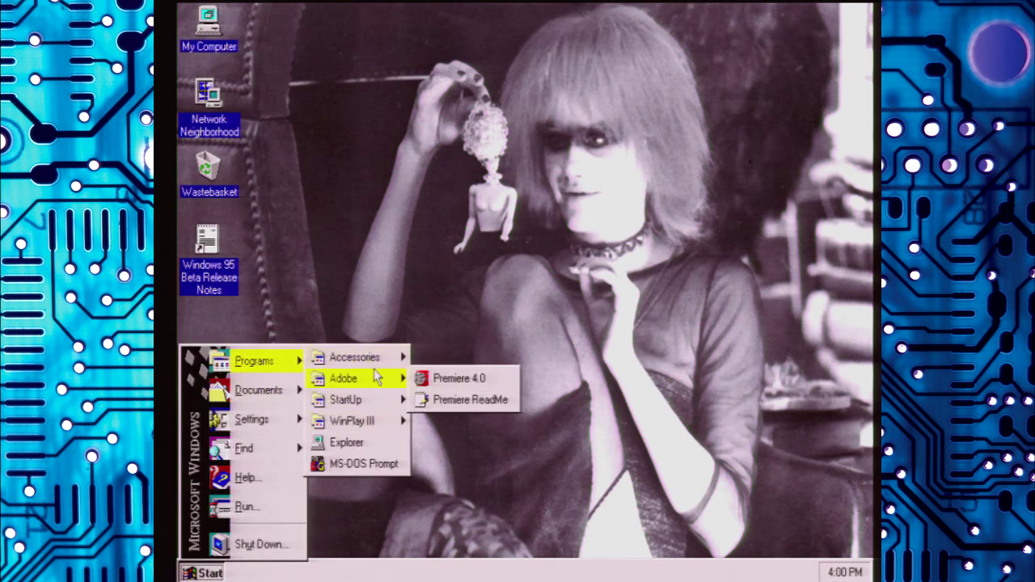
{"action": "left_click", "coordinate": [453, 379]}
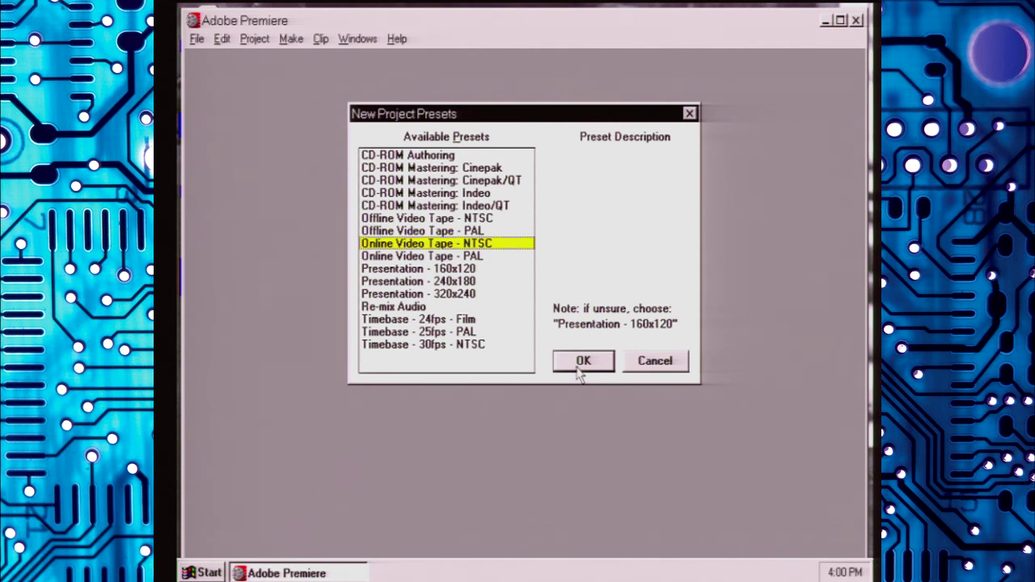
{"action": "left_click", "coordinate": [579, 369]}
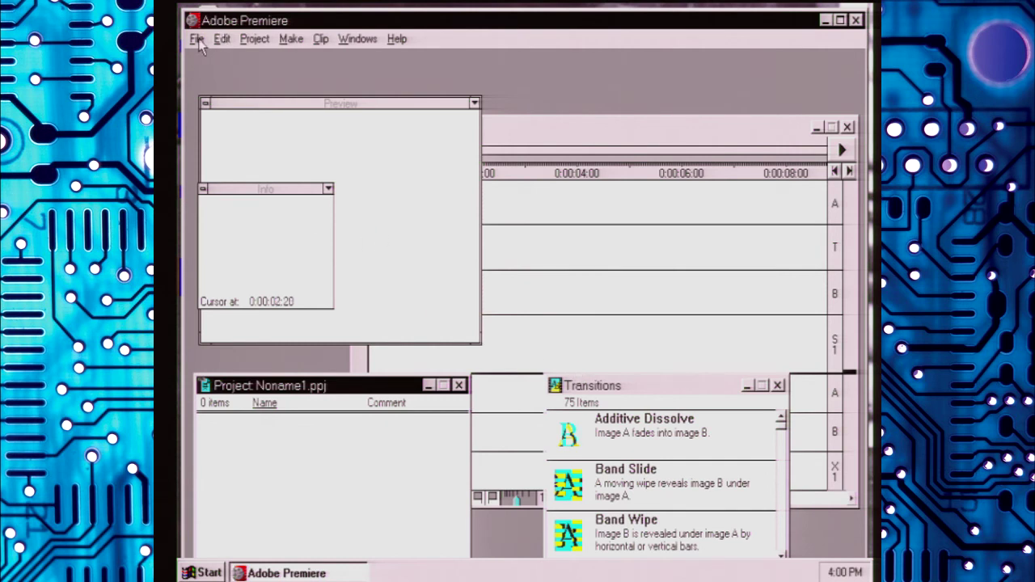
Step: In the Open dialog, browse to the d:\video\in folder
{"action": "left_click", "coordinate": [197, 40]}
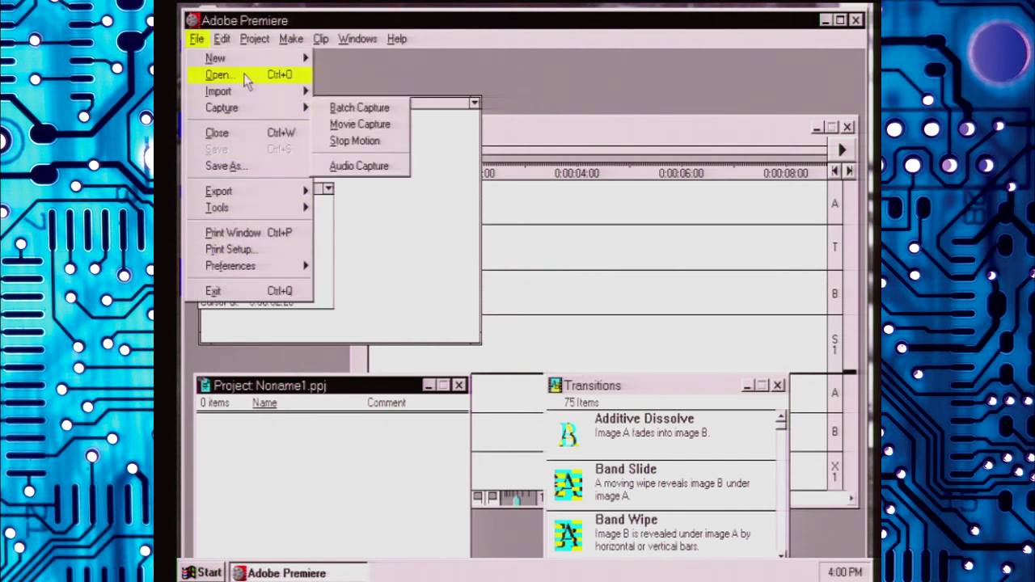
{"action": "left_click", "coordinate": [243, 74]}
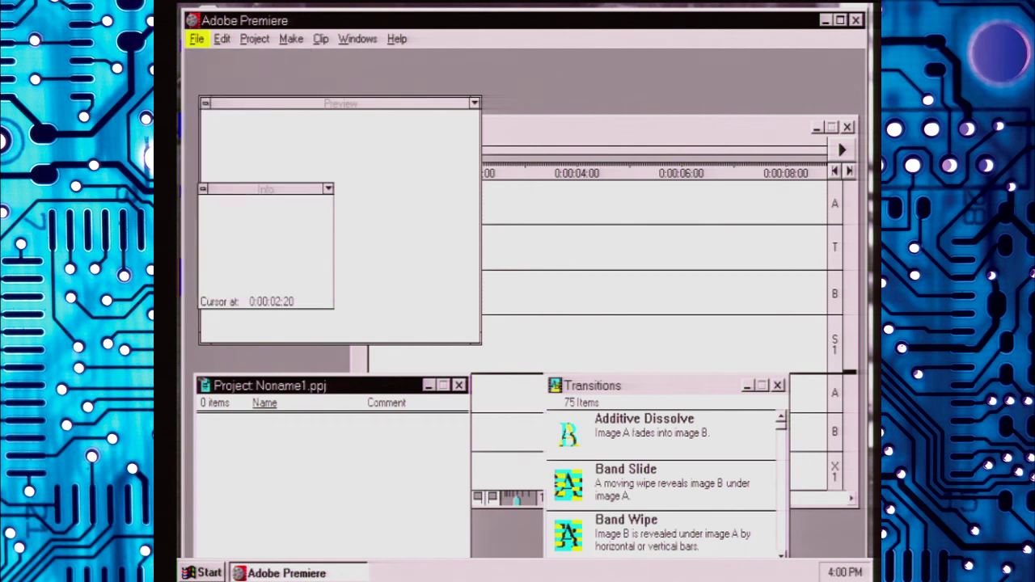
{"action": "left_click", "coordinate": [566, 327]}
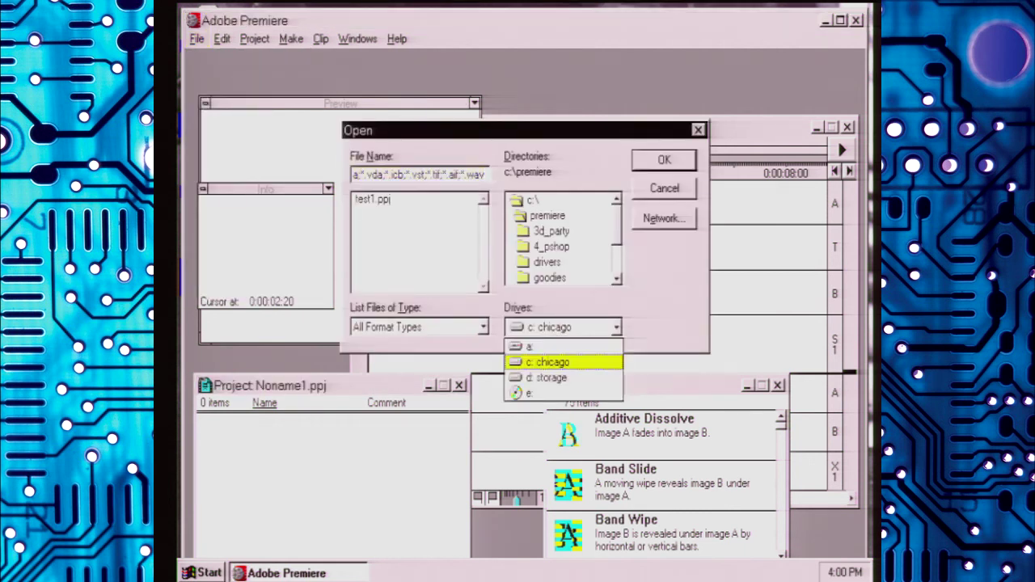
{"action": "left_click", "coordinate": [526, 380]}
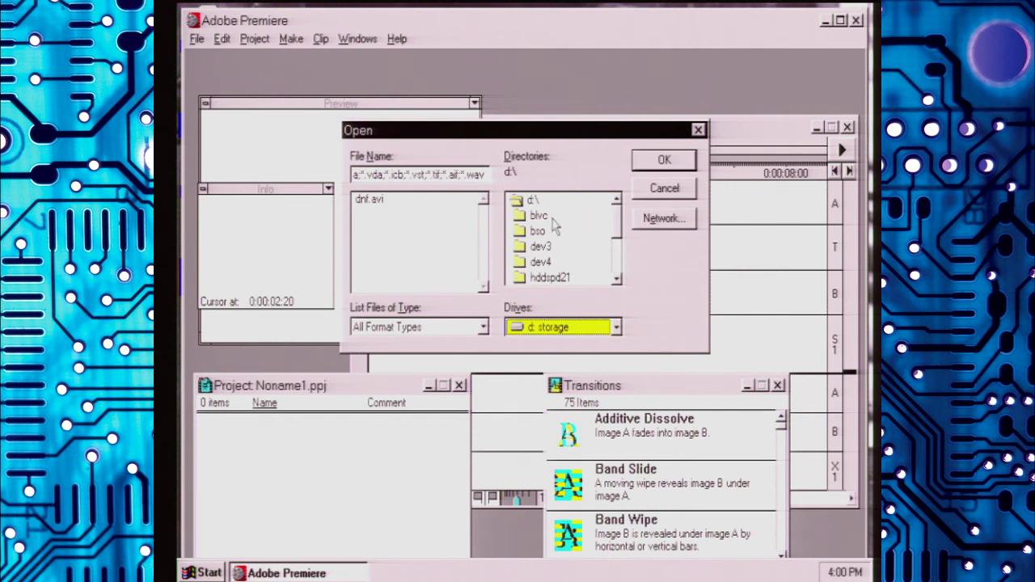
{"action": "left_click", "coordinate": [617, 244]}
{"action": "left_click", "coordinate": [617, 244]}
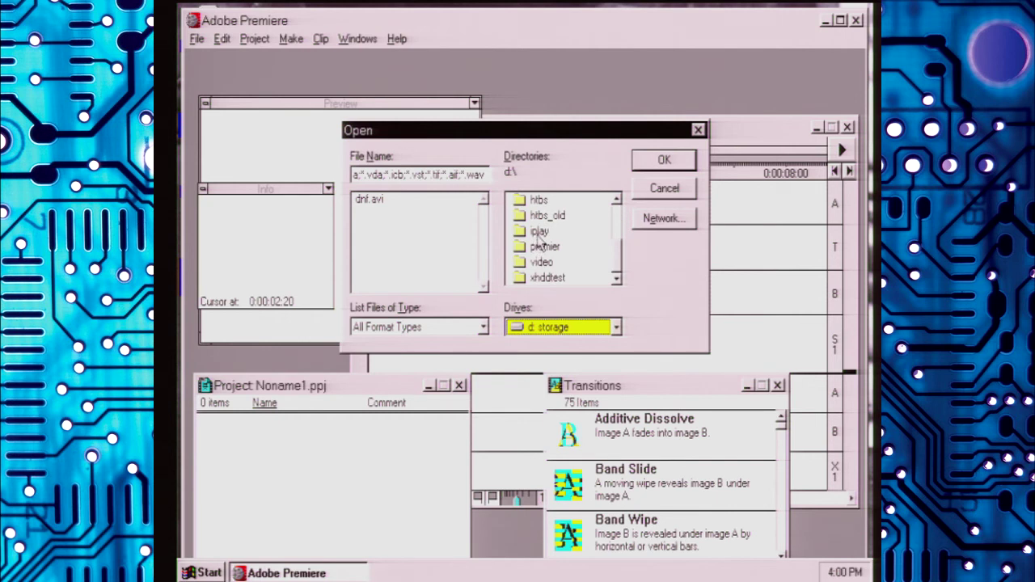
{"action": "double_click", "coordinate": [562, 265]}
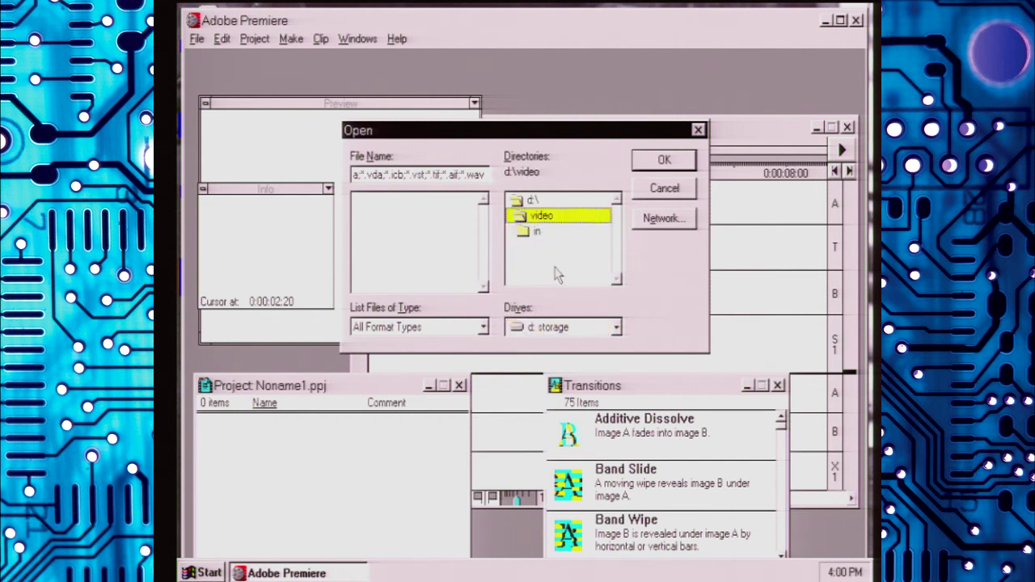
{"action": "left_click", "coordinate": [538, 232]}
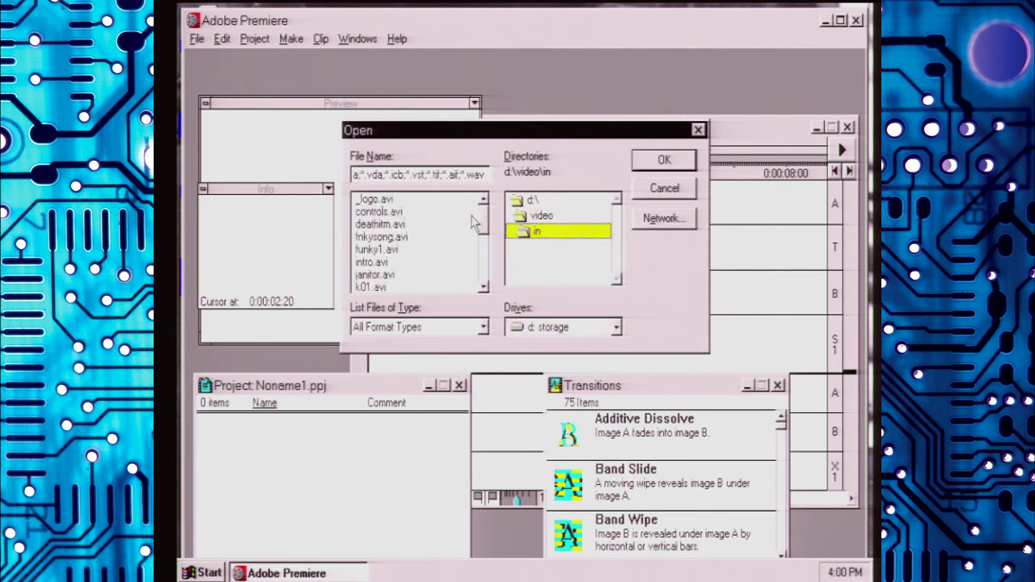
{"action": "left_click_drag", "start_coordinate": [483, 217], "coordinate": [486, 279]}
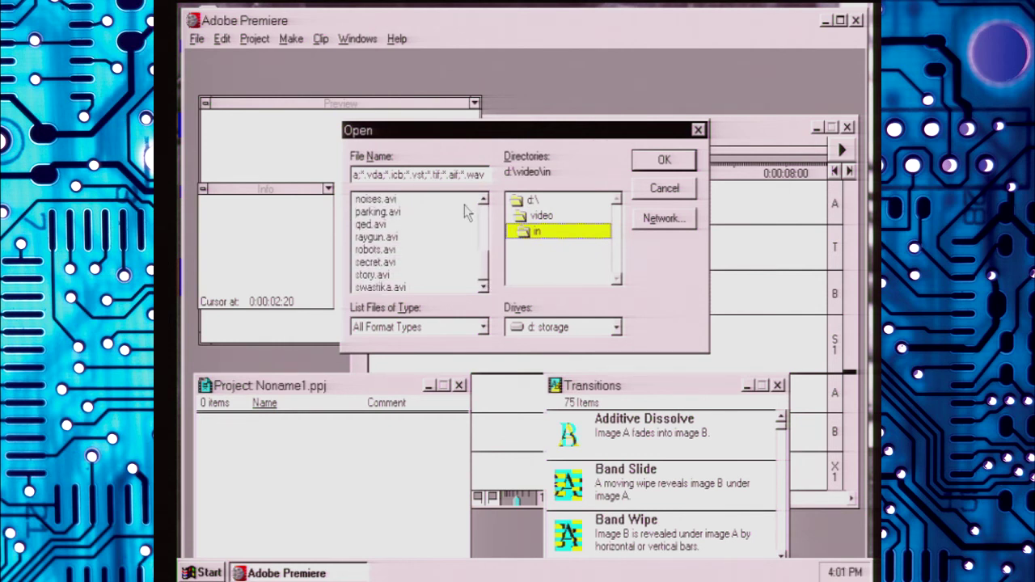
Step: List only Premiere Project (*.ppj) files and open keen.ppj
{"action": "left_click", "coordinate": [453, 328]}
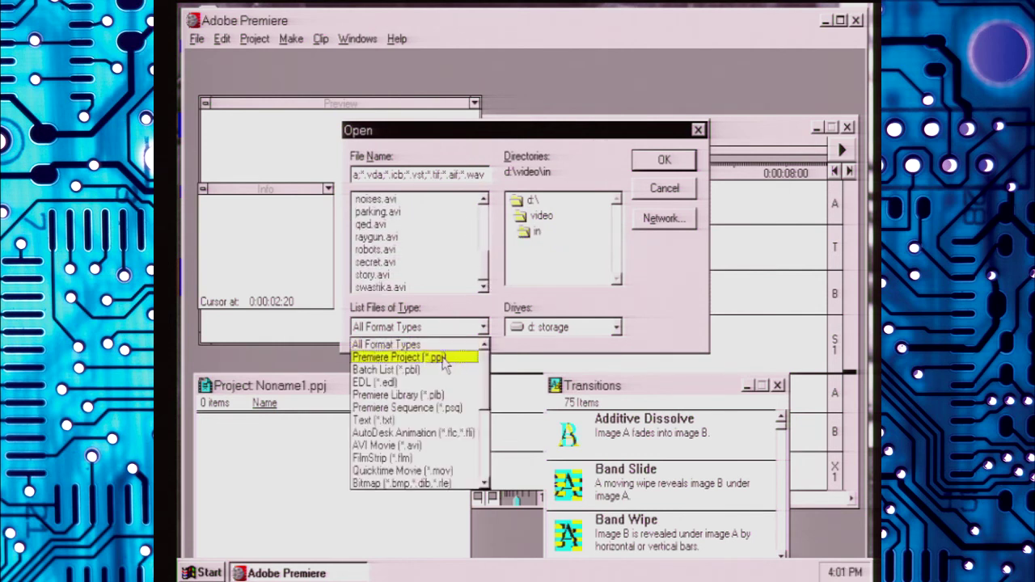
{"action": "left_click", "coordinate": [456, 357]}
{"action": "left_click", "coordinate": [424, 212]}
{"action": "double_click", "coordinate": [422, 202]}
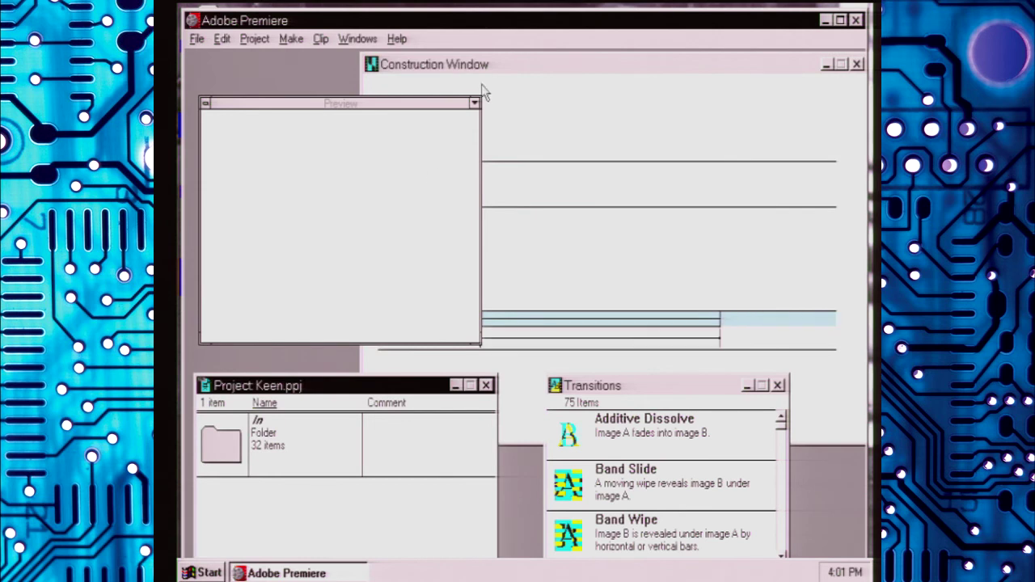
Step: Bring the Construction Window forward and dismiss the illegal operation error, closing Premiere
{"action": "left_click", "coordinate": [484, 70]}
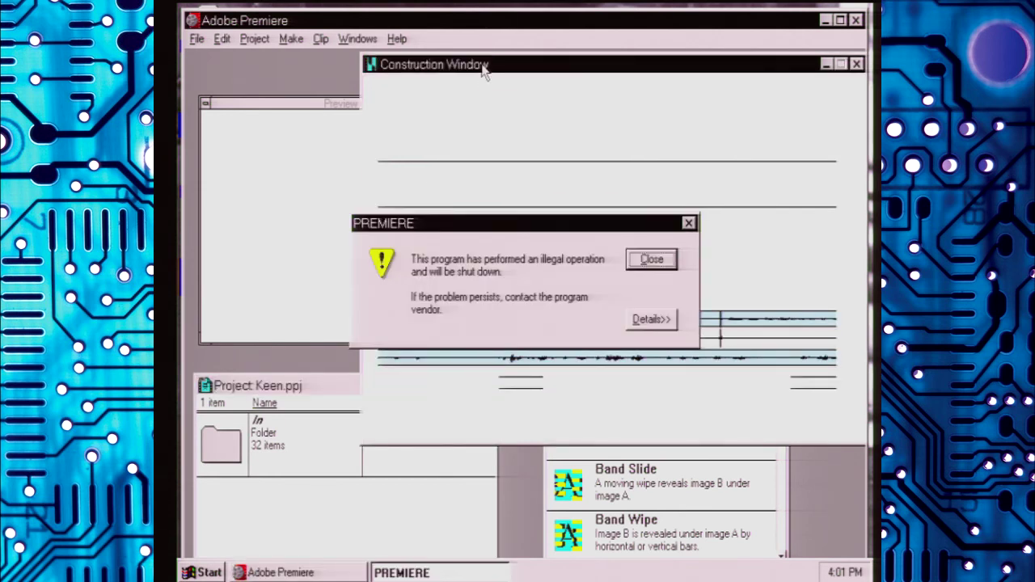
{"action": "key", "text": "Return"}
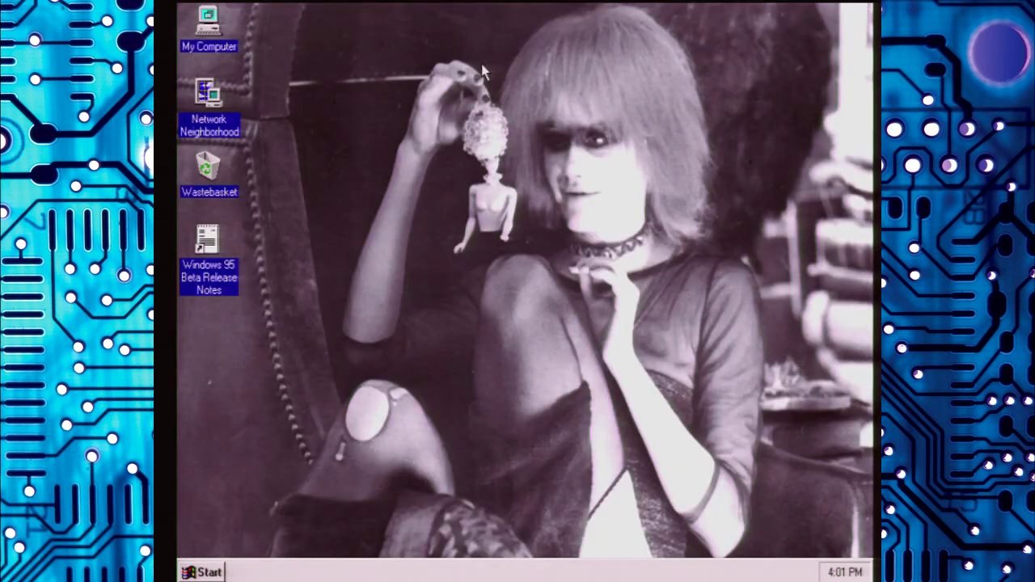
Step: Restart the computer via Start > Shut Down > Restart the computer
{"action": "left_click", "coordinate": [203, 572]}
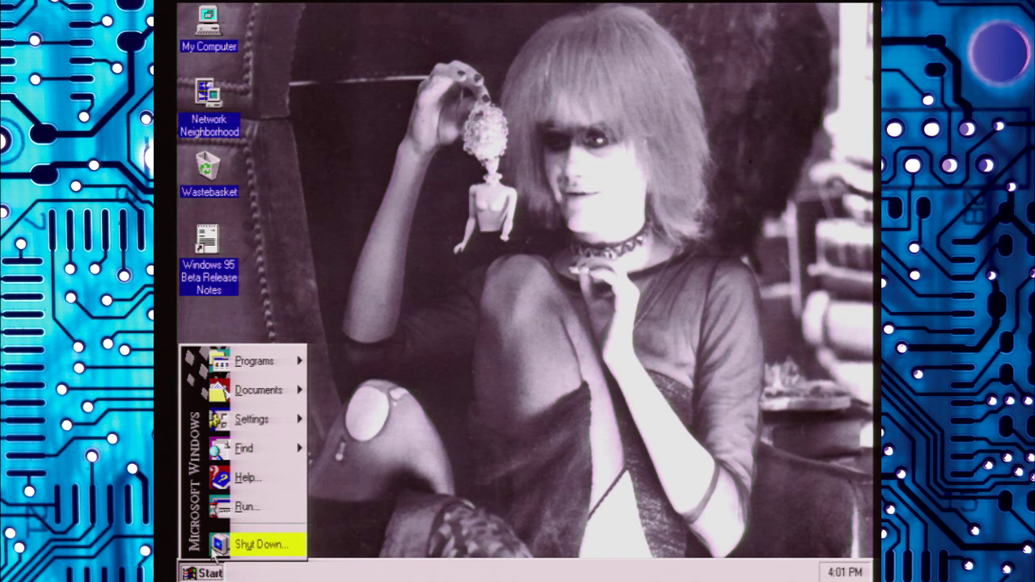
{"action": "left_click", "coordinate": [218, 547]}
{"action": "left_click", "coordinate": [481, 298]}
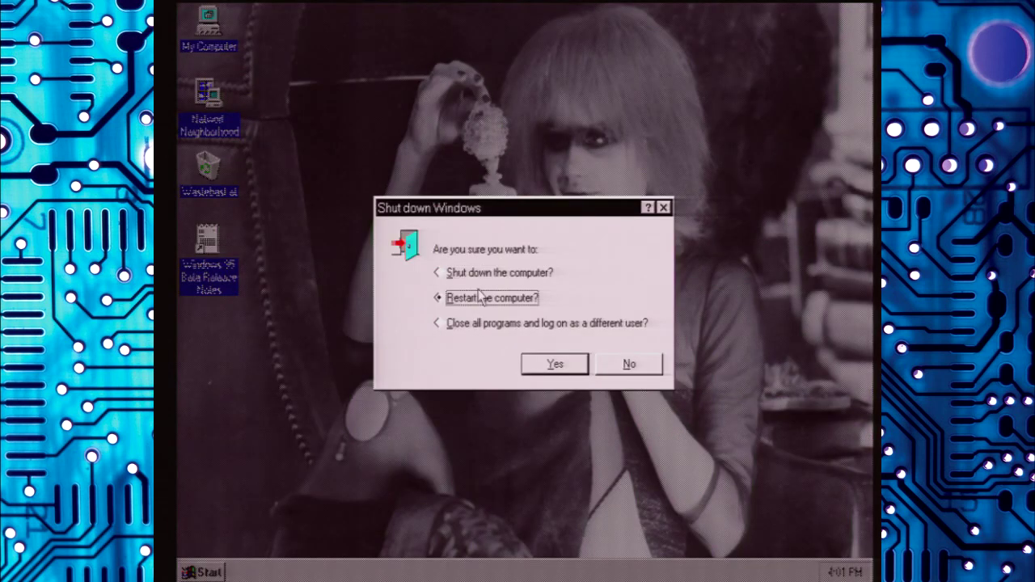
{"action": "left_click", "coordinate": [556, 364]}
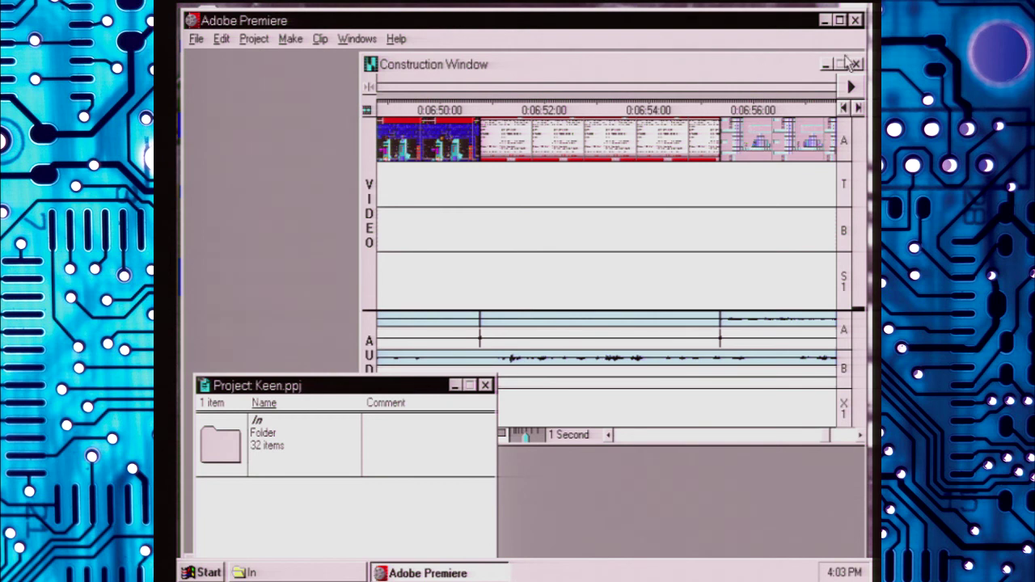
Step: Maximize Premiere and step the Construction Window timeline forward to the movie's end
{"action": "left_click", "coordinate": [840, 20]}
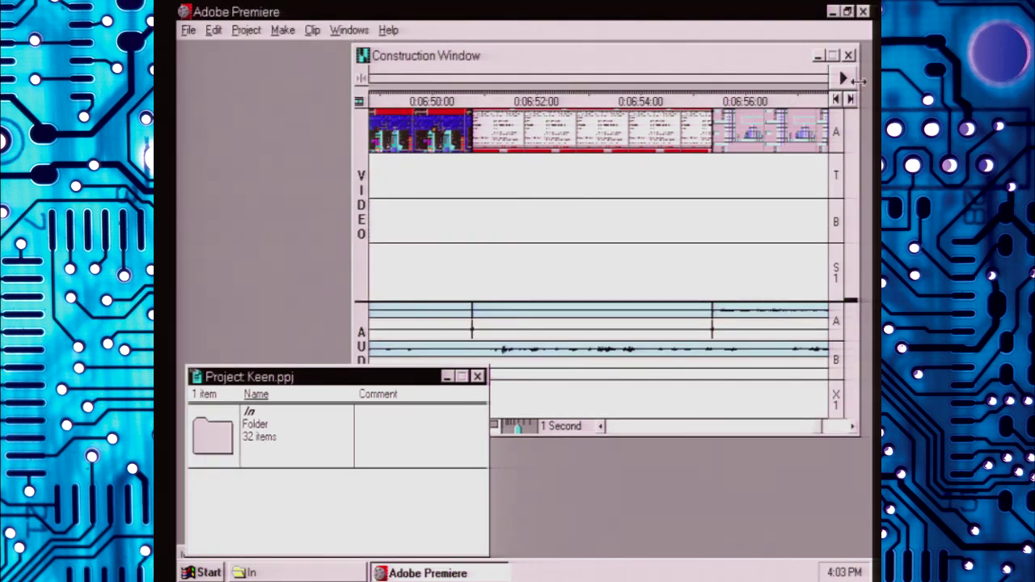
{"action": "left_click", "coordinate": [850, 104]}
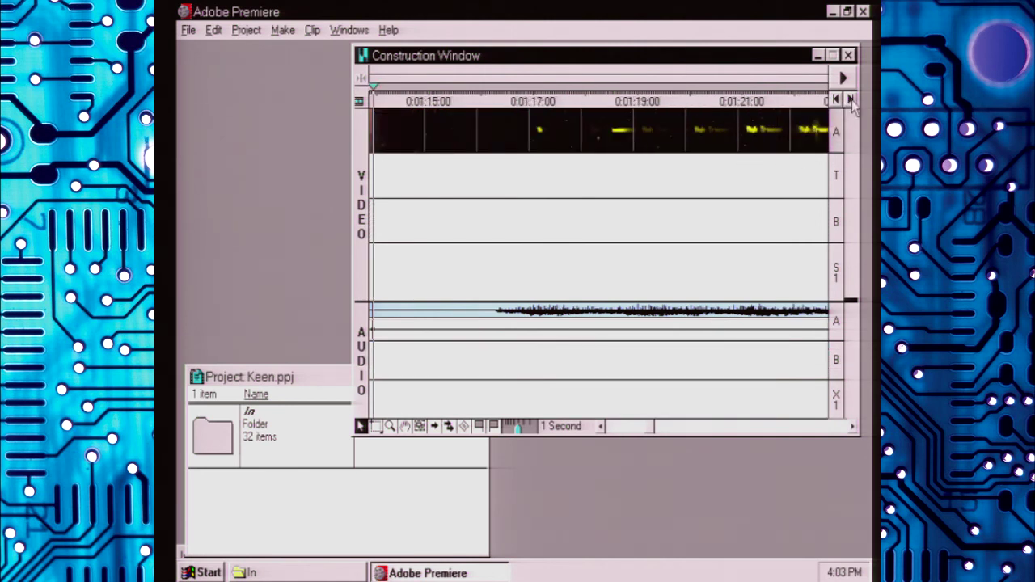
{"action": "left_click", "coordinate": [851, 99]}
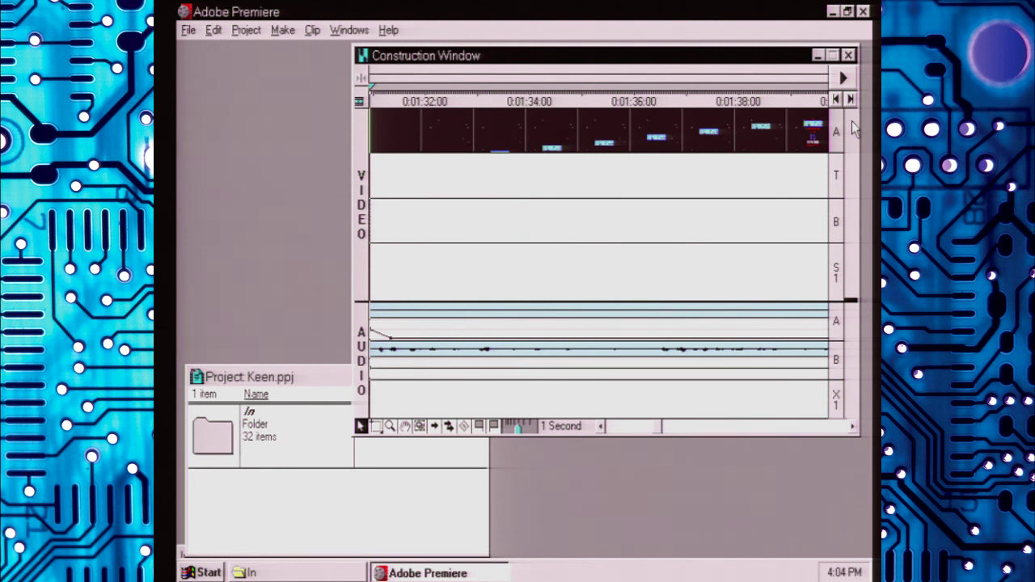
{"action": "left_click", "coordinate": [850, 100]}
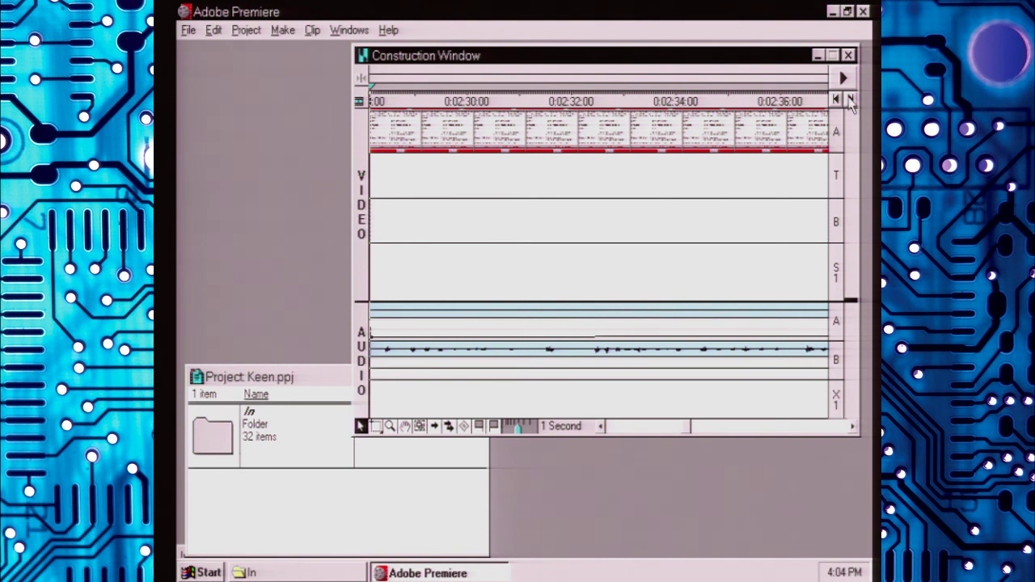
{"action": "left_click", "coordinate": [851, 101]}
Step: Place the edit line at the movie's end near 0:07:43 and open the In clip folder
{"action": "left_click", "coordinate": [628, 99]}
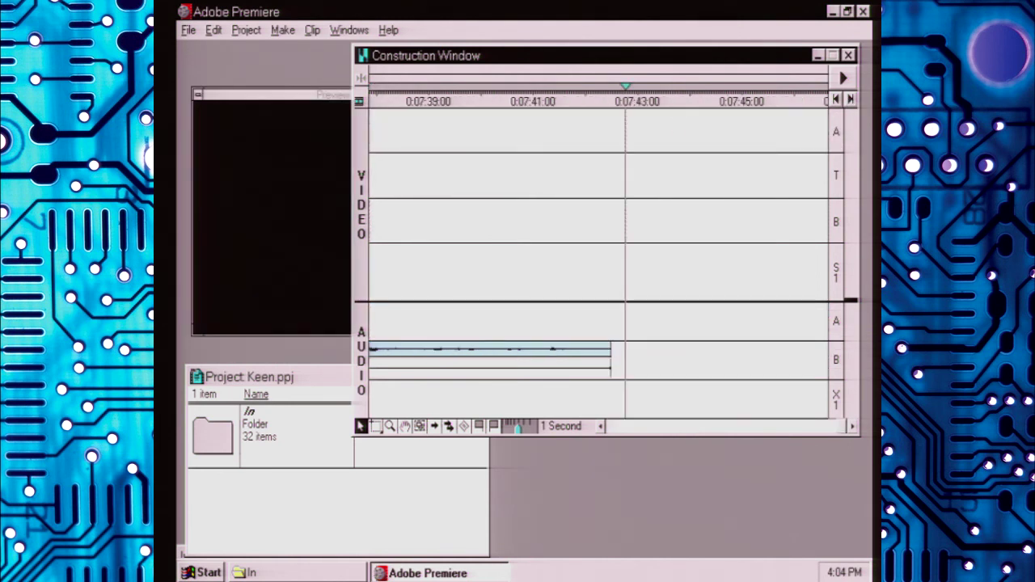
{"action": "left_click", "coordinate": [837, 99]}
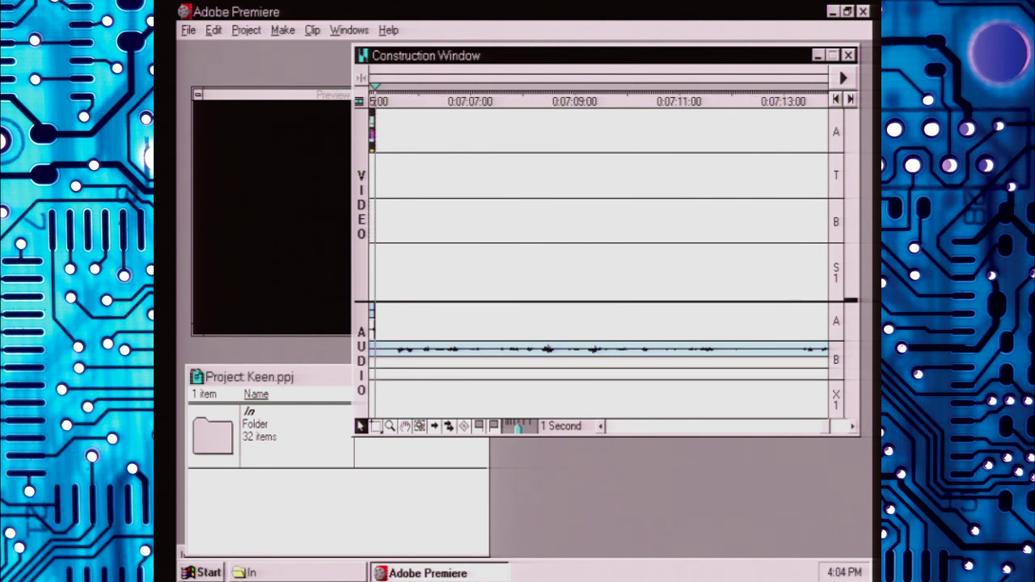
{"action": "left_click", "coordinate": [851, 99]}
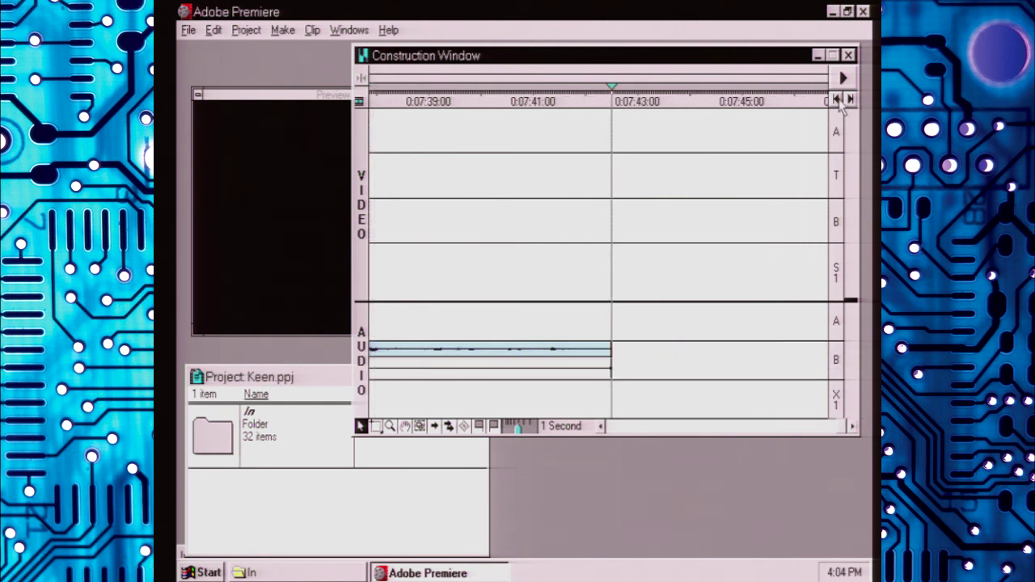
{"action": "left_click", "coordinate": [836, 98]}
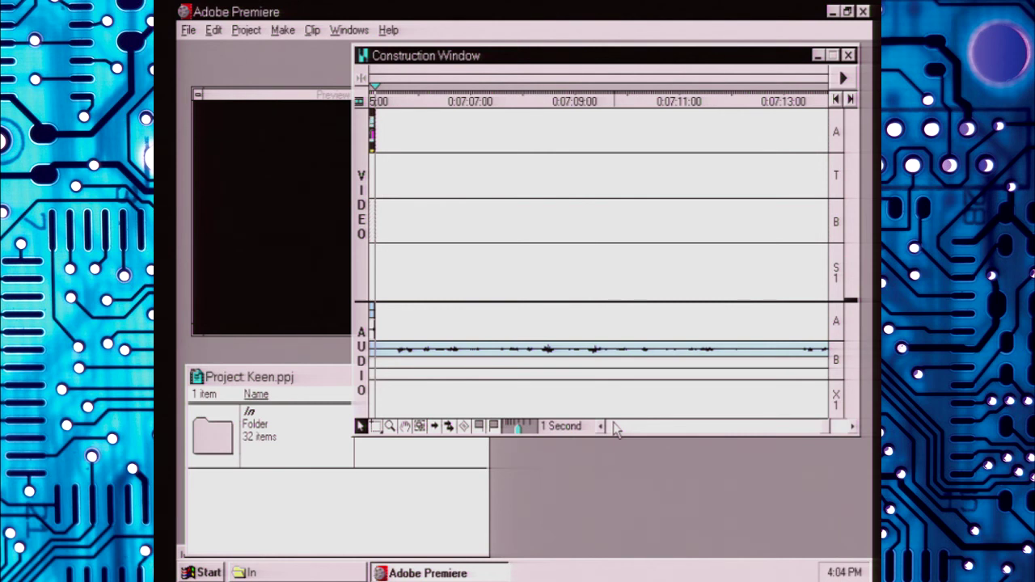
{"action": "double_click", "coordinate": [208, 424]}
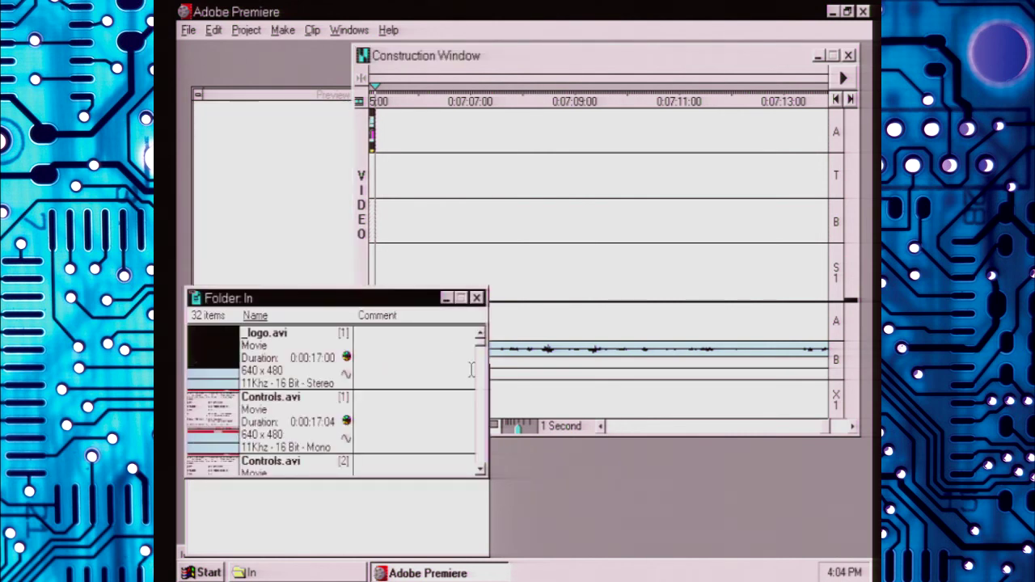
{"action": "left_click", "coordinate": [480, 469]}
{"action": "left_click", "coordinate": [480, 468]}
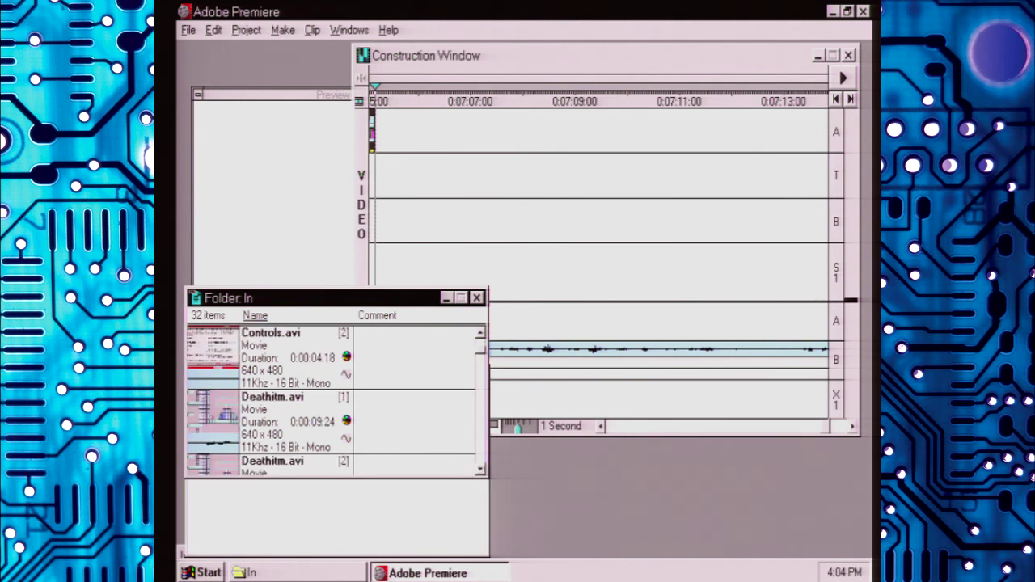
{"action": "left_click", "coordinate": [480, 468]}
{"action": "left_click", "coordinate": [481, 468]}
{"action": "left_click", "coordinate": [480, 469]}
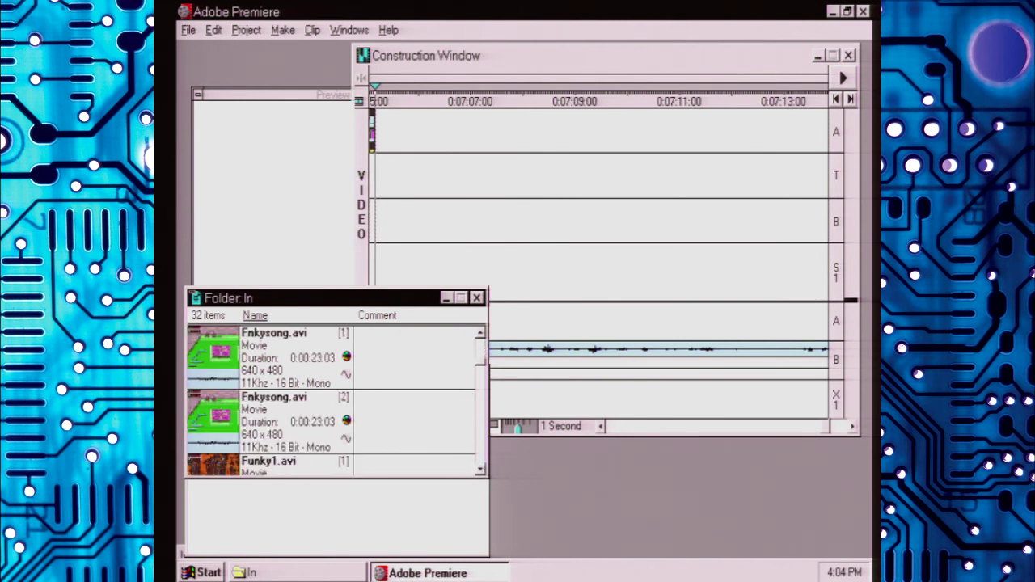
{"action": "left_click", "coordinate": [481, 469]}
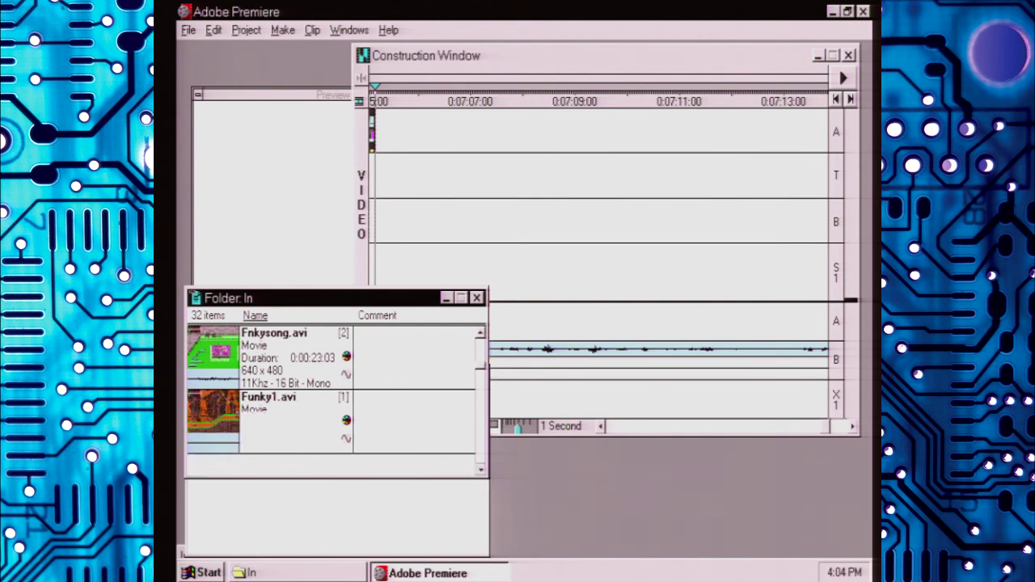
{"action": "left_click", "coordinate": [480, 469]}
{"action": "left_click", "coordinate": [480, 469]}
{"action": "left_click", "coordinate": [481, 469]}
{"action": "left_click", "coordinate": [481, 469]}
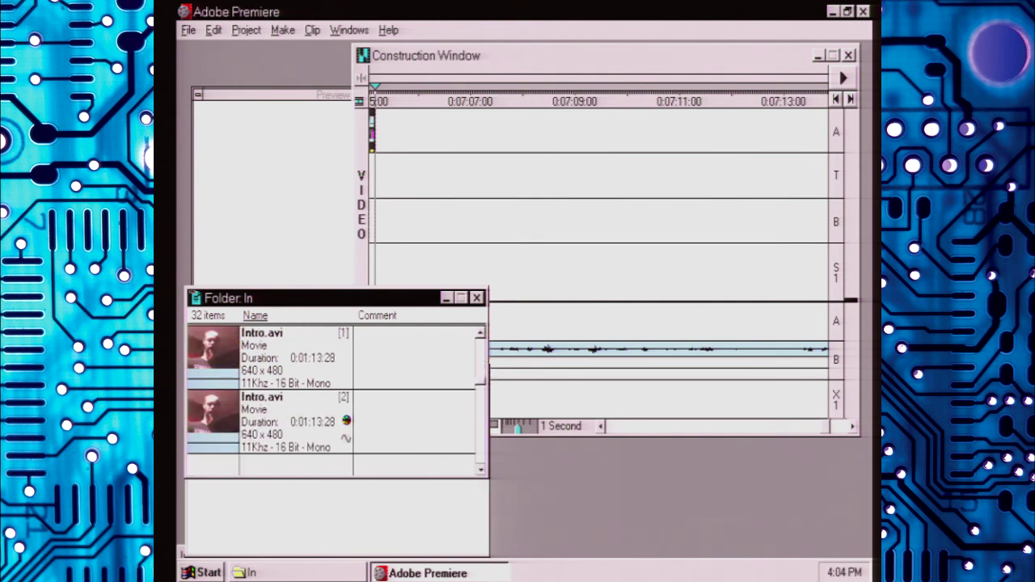
{"action": "left_click", "coordinate": [481, 470]}
{"action": "left_click", "coordinate": [480, 469]}
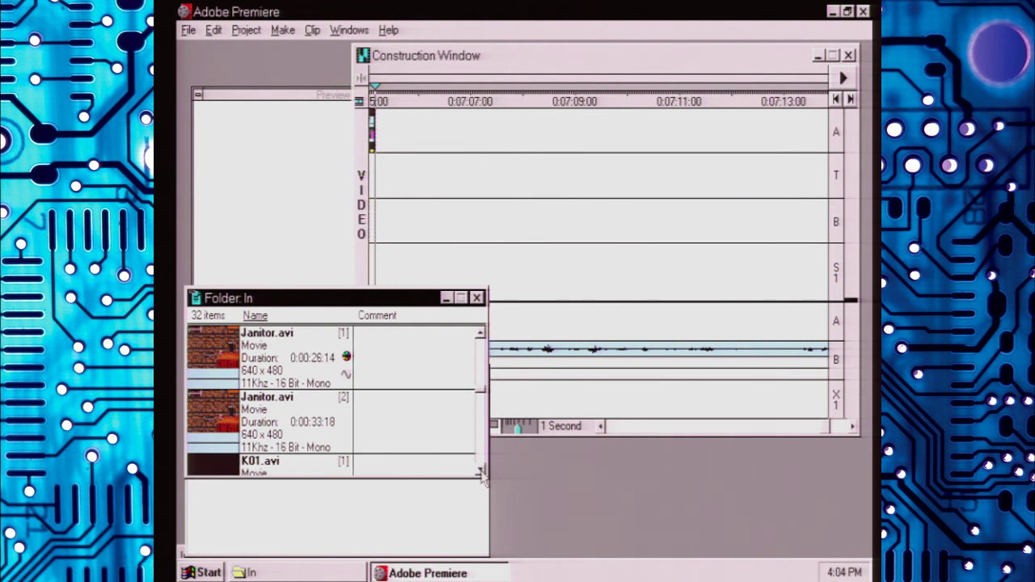
{"action": "left_click", "coordinate": [480, 471]}
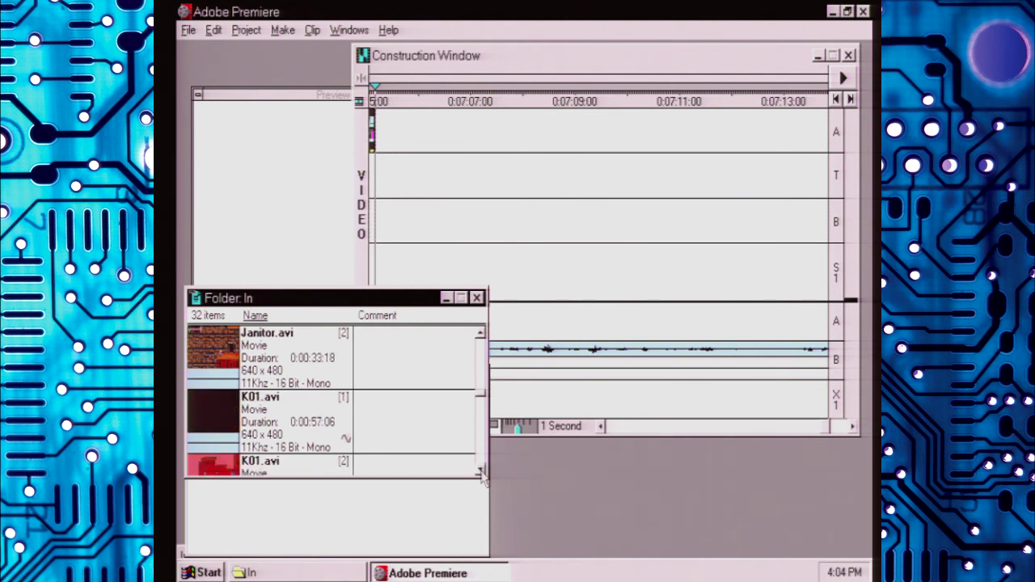
{"action": "left_click", "coordinate": [480, 471]}
{"action": "left_click", "coordinate": [481, 471]}
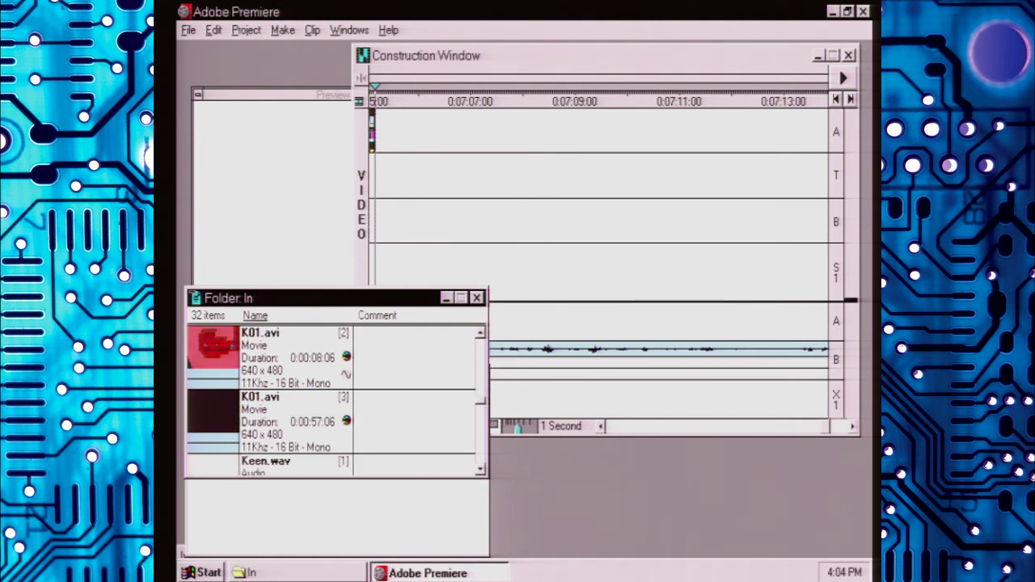
{"action": "left_click", "coordinate": [481, 471]}
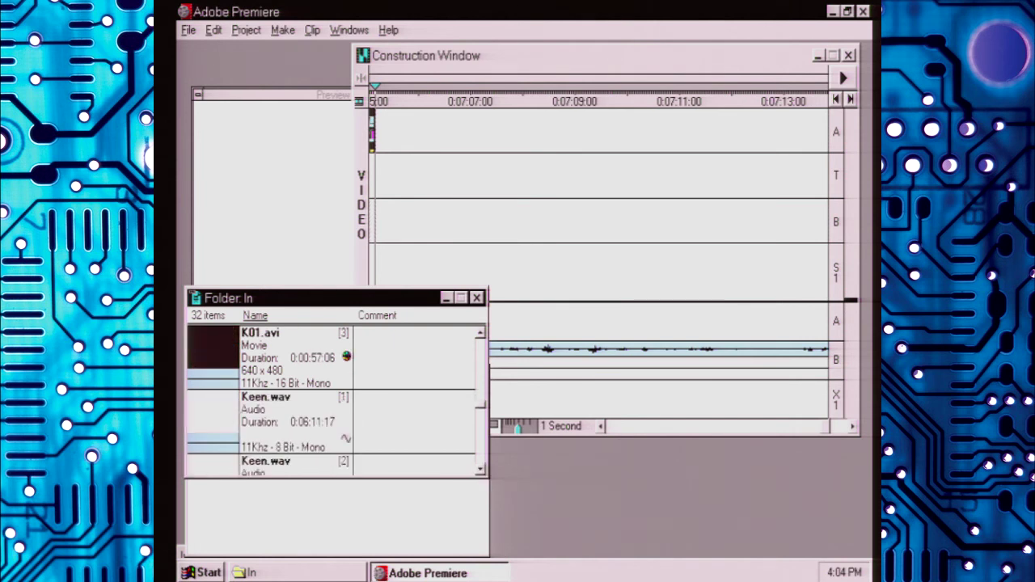
{"action": "left_click", "coordinate": [480, 471]}
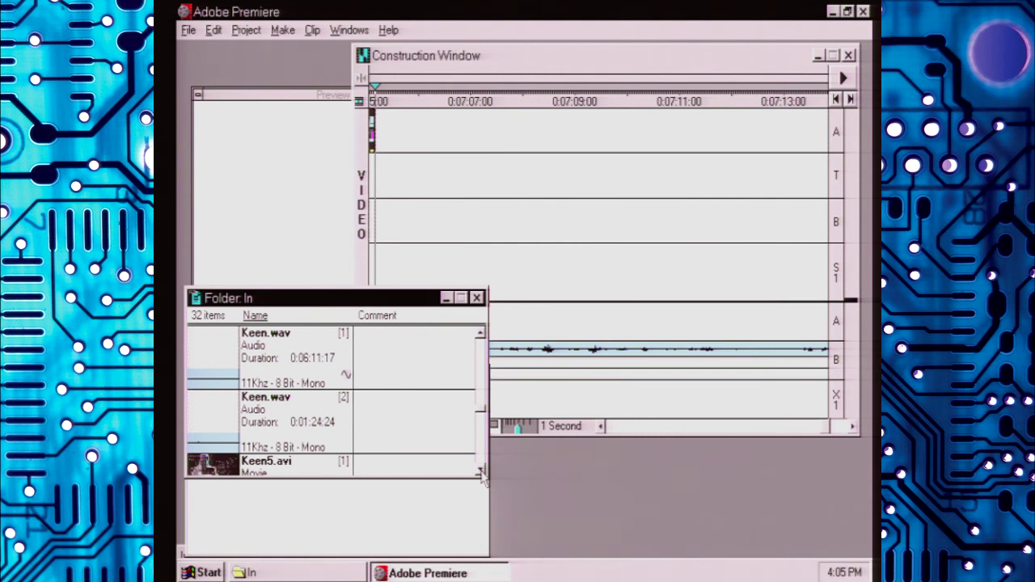
{"action": "left_click", "coordinate": [480, 471]}
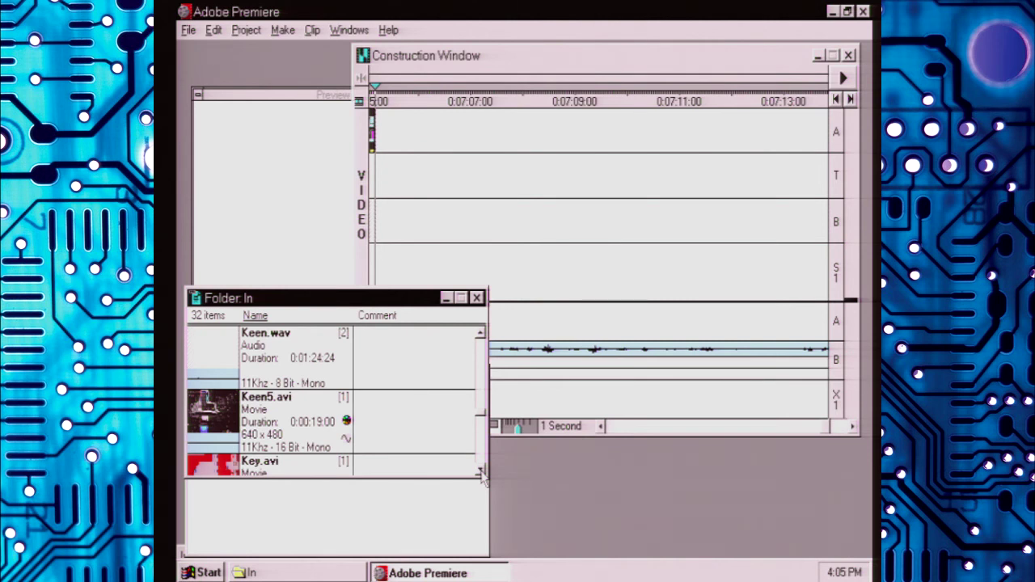
{"action": "left_click", "coordinate": [481, 471]}
{"action": "left_click", "coordinate": [481, 471]}
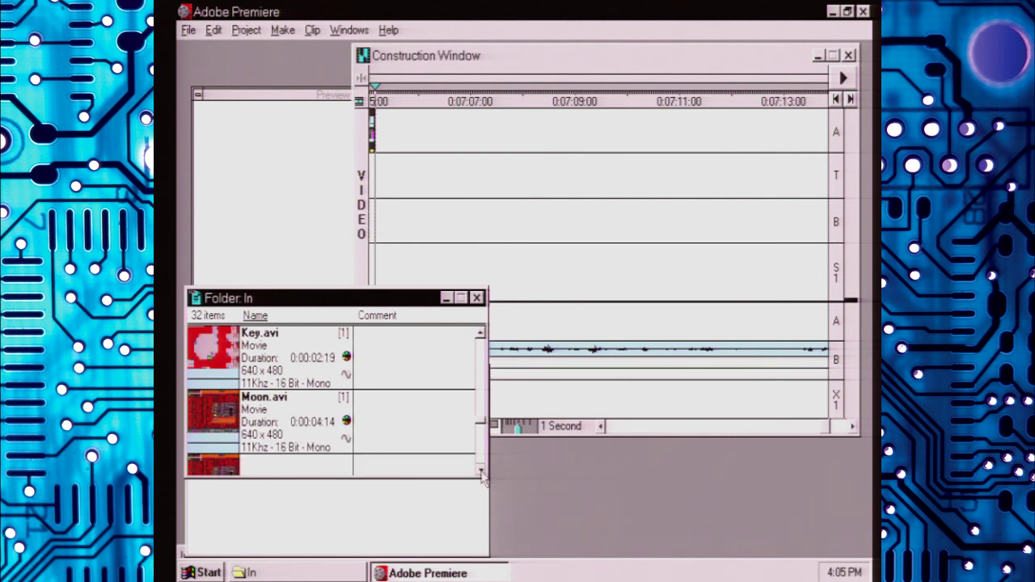
{"action": "left_click", "coordinate": [481, 472]}
{"action": "left_click", "coordinate": [480, 471]}
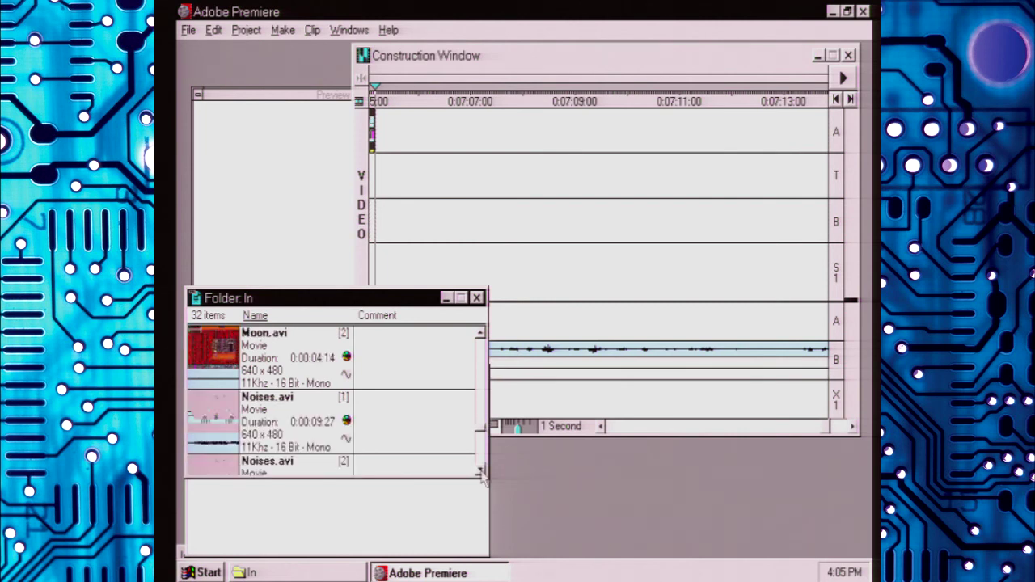
{"action": "left_click", "coordinate": [480, 471]}
{"action": "left_click", "coordinate": [481, 471]}
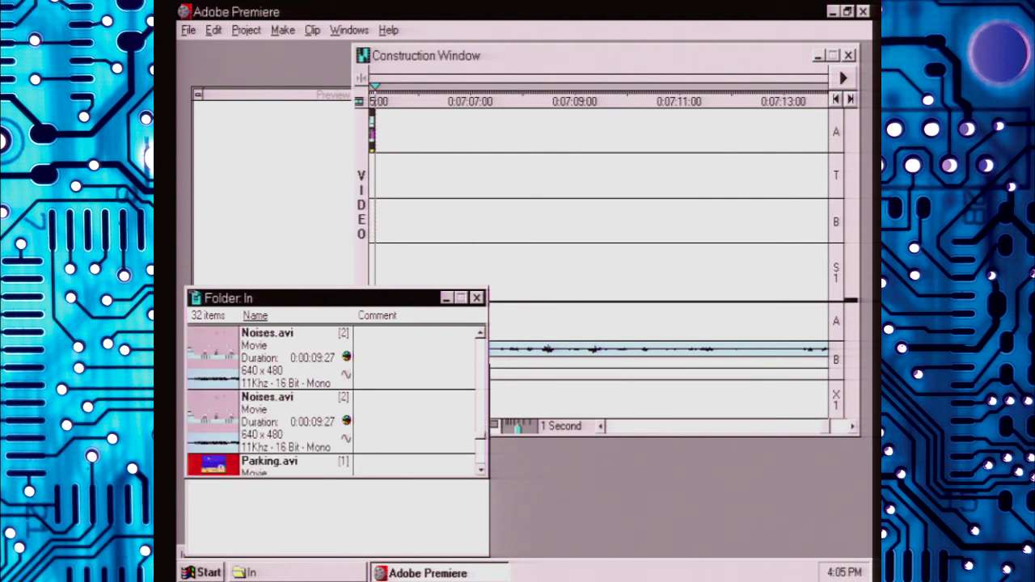
{"action": "left_click", "coordinate": [481, 472]}
{"action": "left_click", "coordinate": [481, 471]}
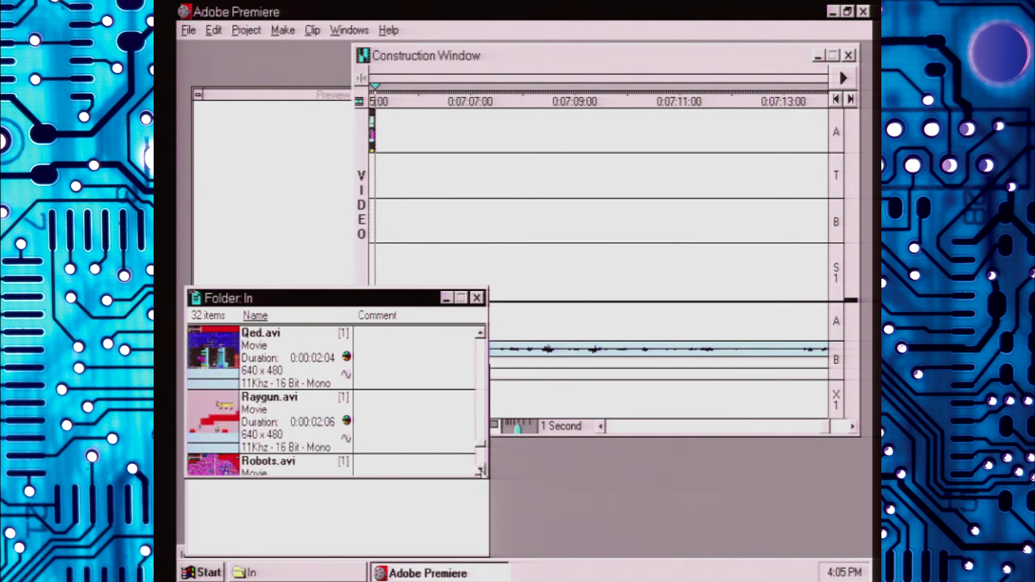
{"action": "left_click", "coordinate": [481, 472]}
{"action": "left_click", "coordinate": [481, 472]}
{"action": "left_click", "coordinate": [481, 471]}
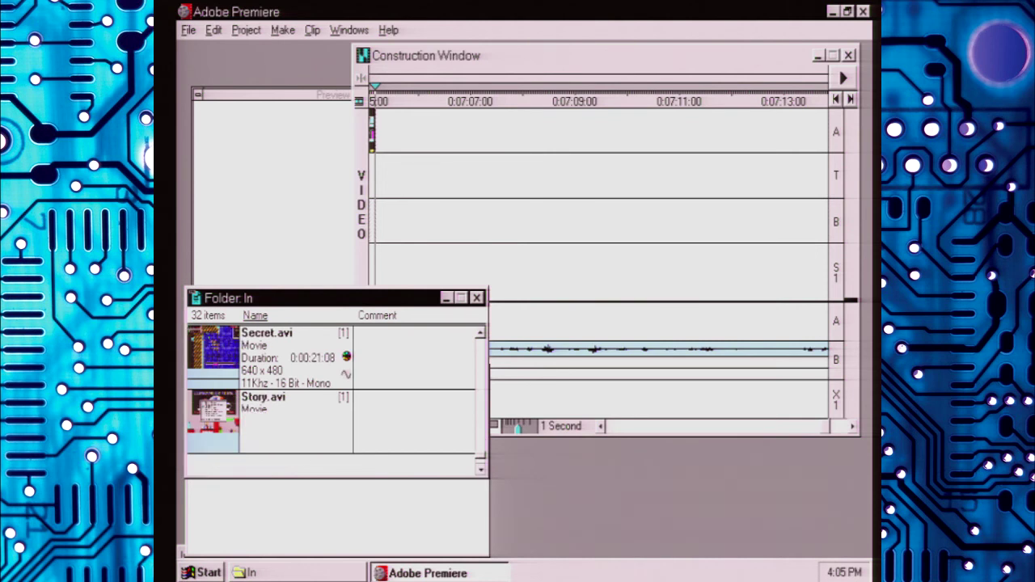
{"action": "left_click", "coordinate": [481, 472]}
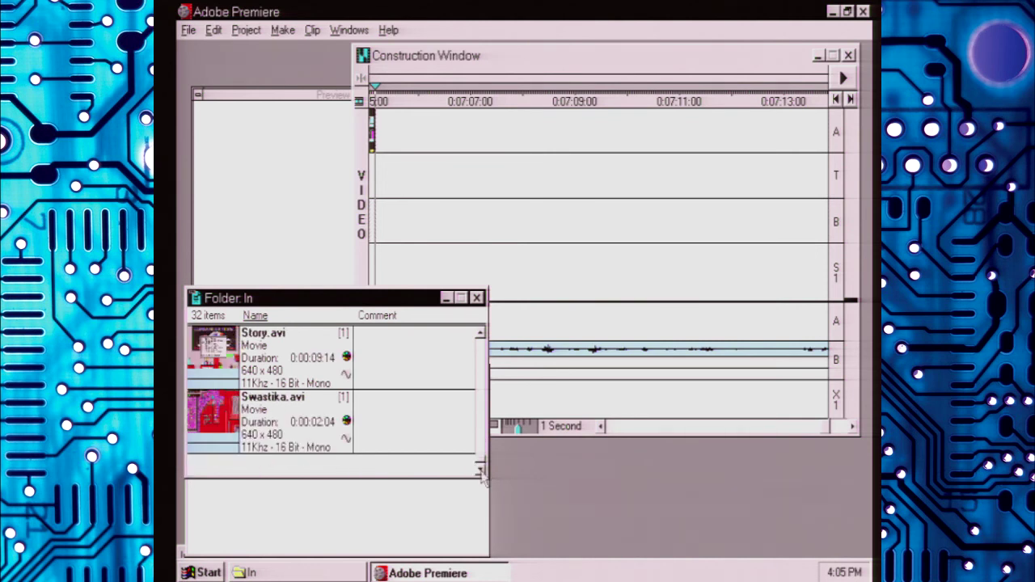
{"action": "left_click", "coordinate": [481, 334]}
{"action": "left_click", "coordinate": [480, 334]}
{"action": "left_click", "coordinate": [481, 334]}
{"action": "left_click", "coordinate": [481, 335]}
{"action": "left_click", "coordinate": [481, 334]}
{"action": "left_click", "coordinate": [480, 335]}
{"action": "left_click", "coordinate": [480, 334]}
{"action": "left_click", "coordinate": [480, 334]}
{"action": "left_click", "coordinate": [481, 334]}
{"action": "left_click", "coordinate": [480, 334]}
{"action": "left_click", "coordinate": [481, 334]}
{"action": "left_click", "coordinate": [481, 334]}
{"action": "left_click", "coordinate": [480, 335]}
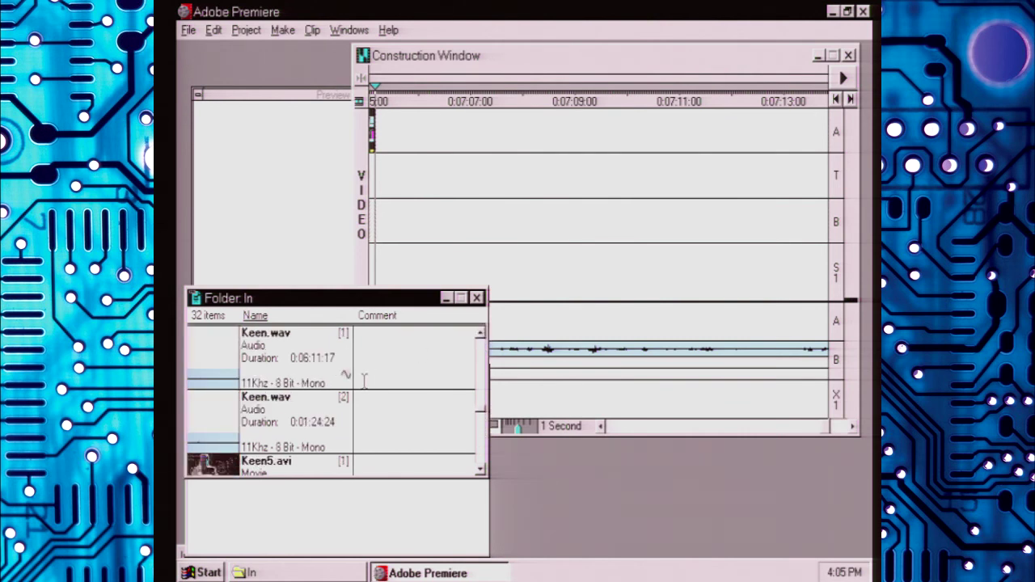
{"action": "left_click", "coordinate": [481, 334]}
{"action": "left_click", "coordinate": [481, 334]}
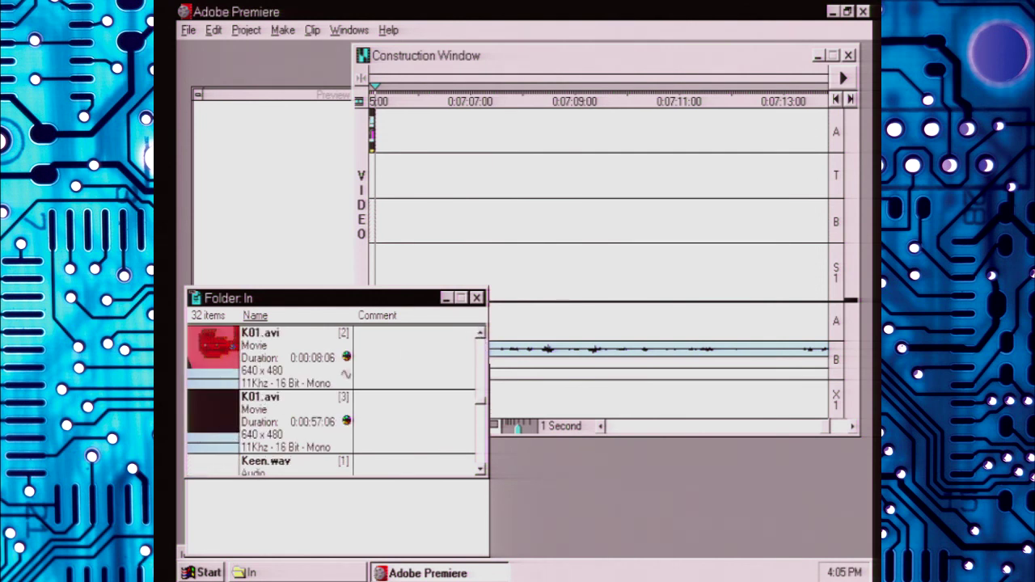
Step: Place the 57-second K01.avi clip from Folder: In on video track A at 0:07:05
{"action": "left_click_drag", "start_coordinate": [230, 430], "coordinate": [422, 143]}
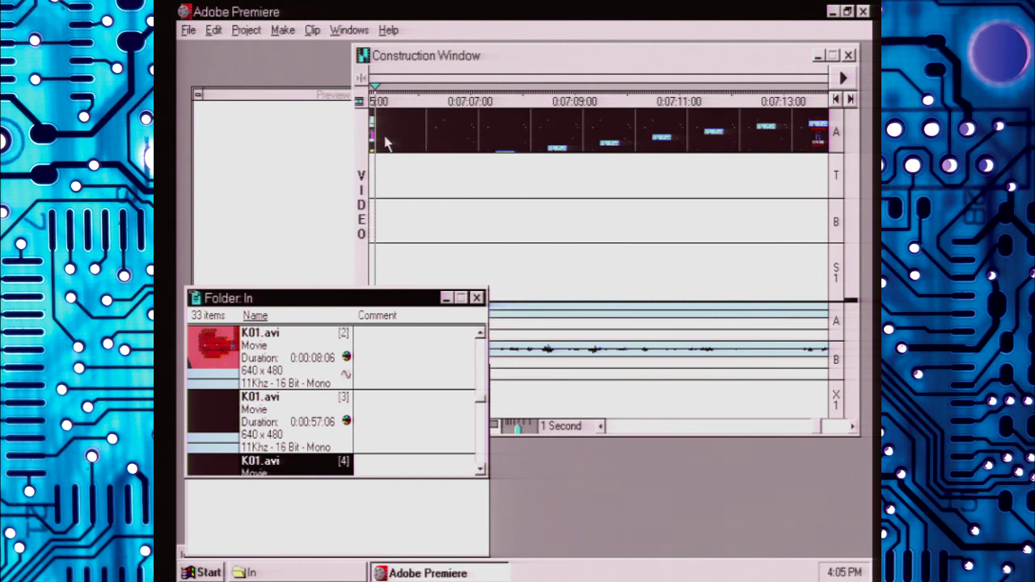
{"action": "left_click", "coordinate": [603, 72]}
{"action": "left_click_drag", "start_coordinate": [404, 330], "coordinate": [374, 337]}
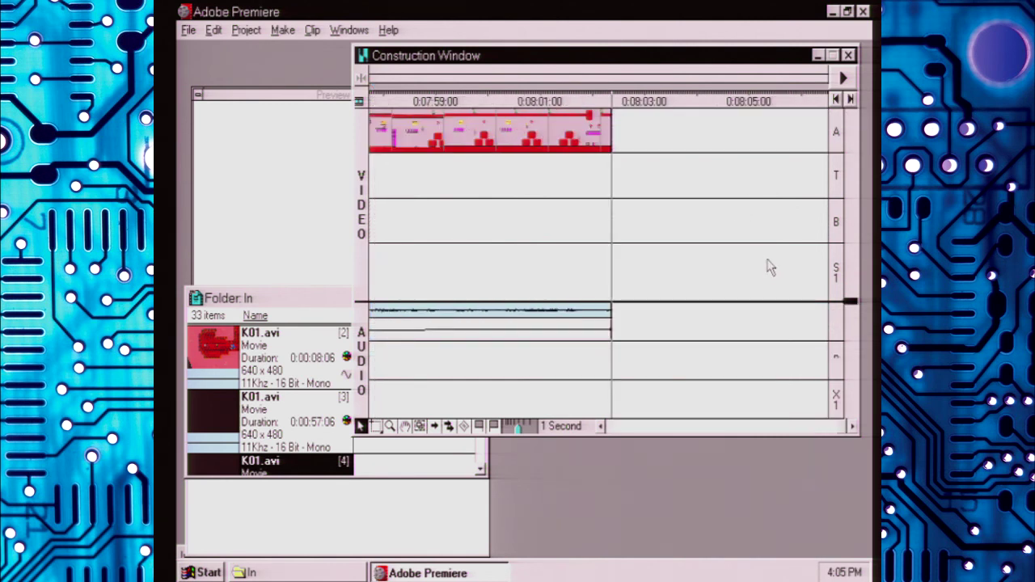
Step: Scroll the timeline back to the 0:07:42 area and select the clip's later portion
{"action": "left_click", "coordinate": [603, 427]}
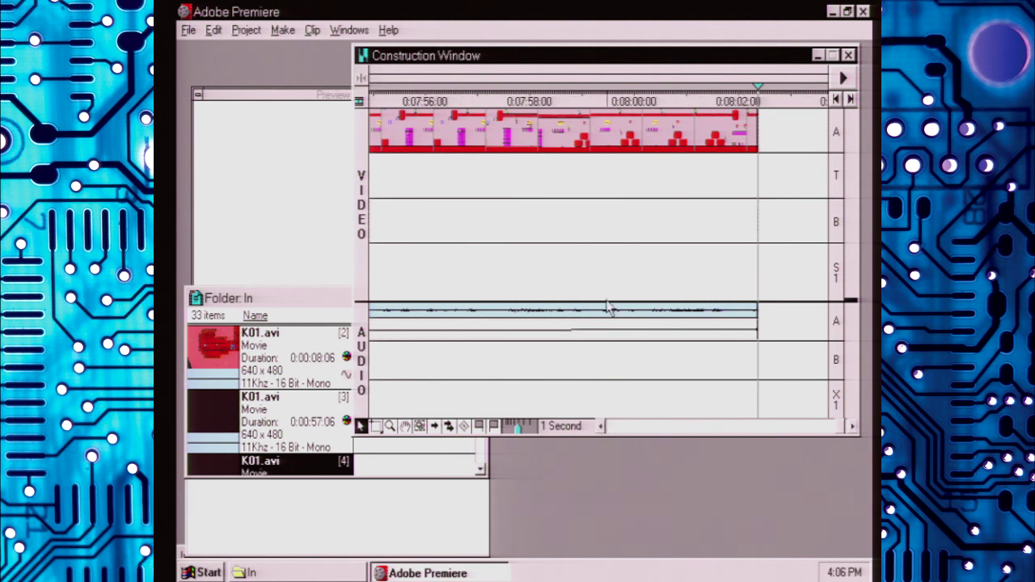
{"action": "left_click", "coordinate": [601, 426]}
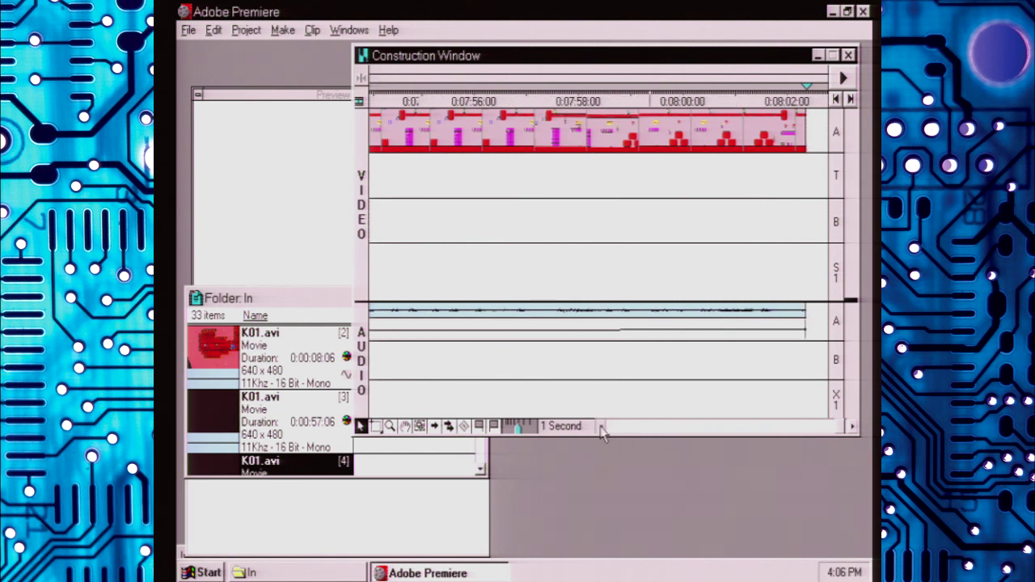
{"action": "left_click", "coordinate": [603, 427]}
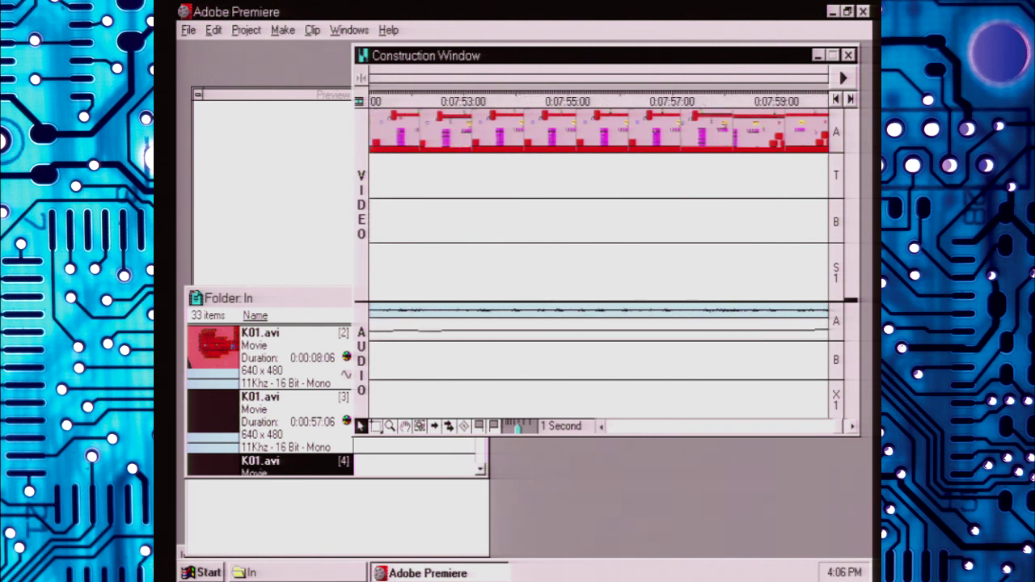
{"action": "left_click", "coordinate": [601, 427]}
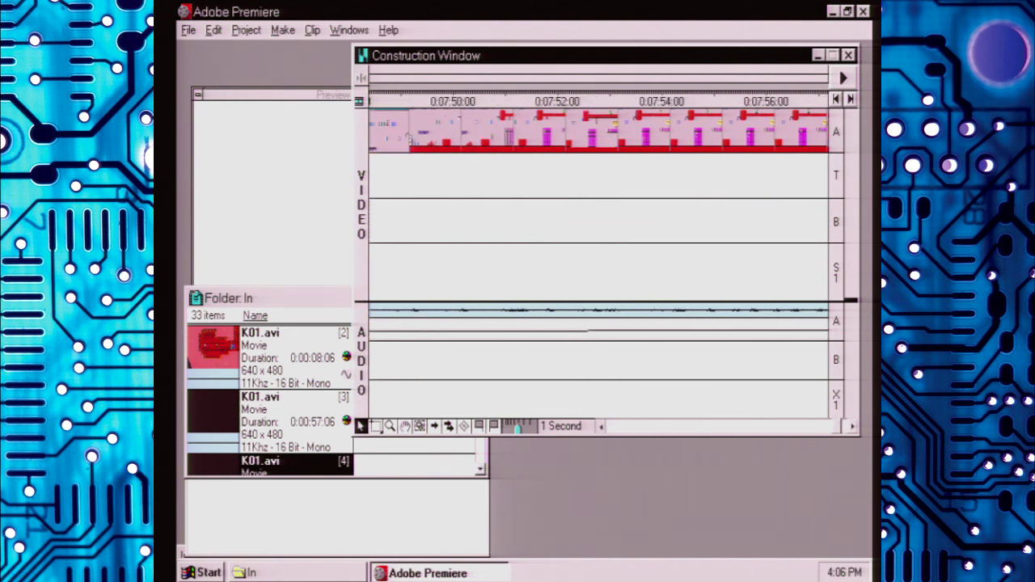
{"action": "left_click", "coordinate": [601, 426]}
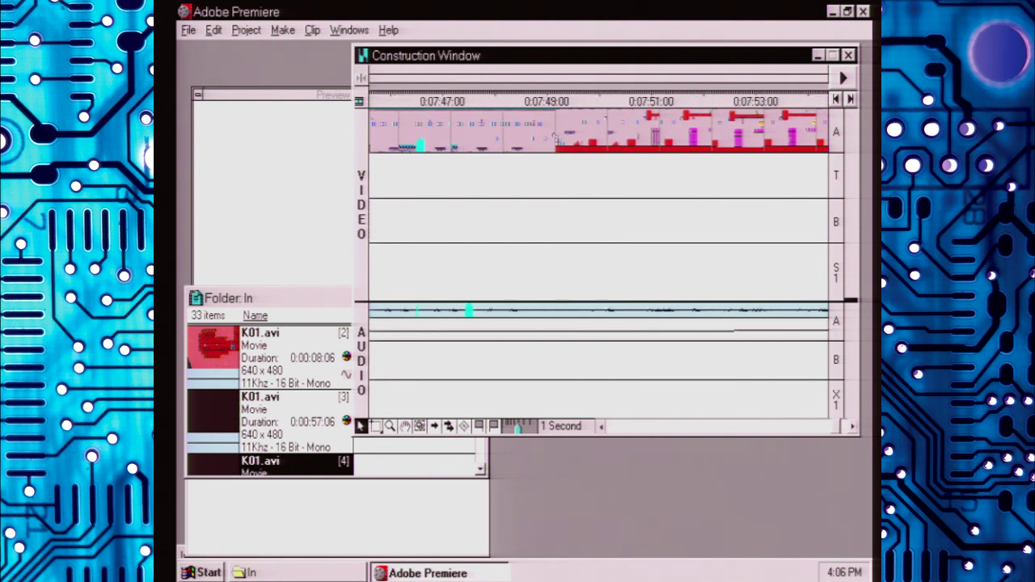
{"action": "left_click", "coordinate": [601, 426]}
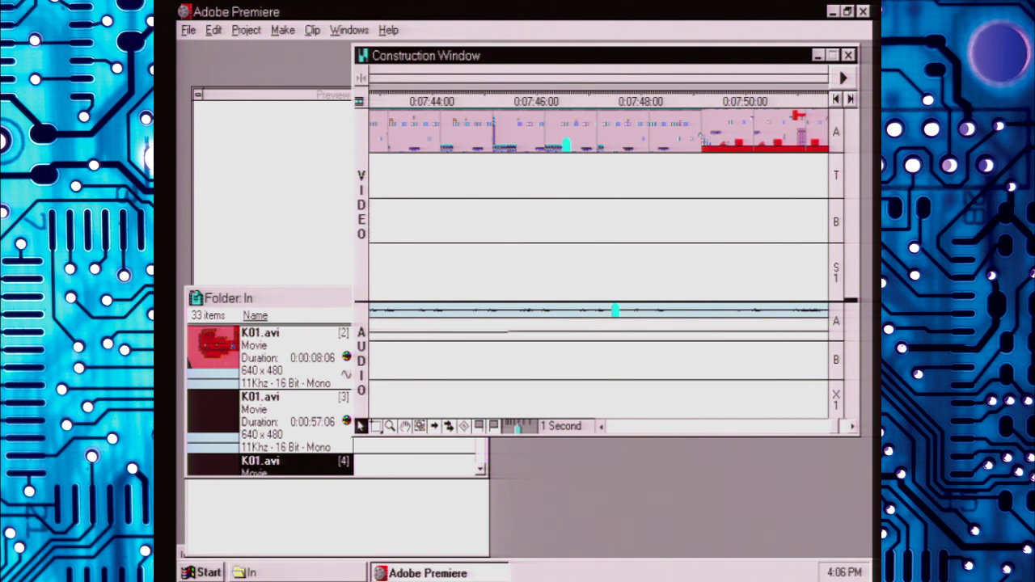
{"action": "left_click", "coordinate": [601, 427]}
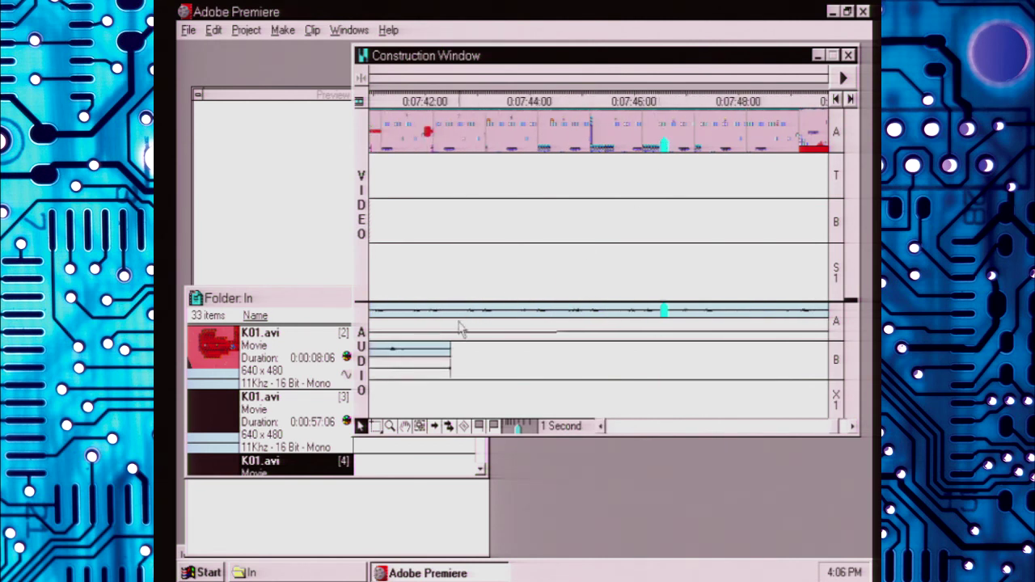
{"action": "left_click", "coordinate": [465, 144]}
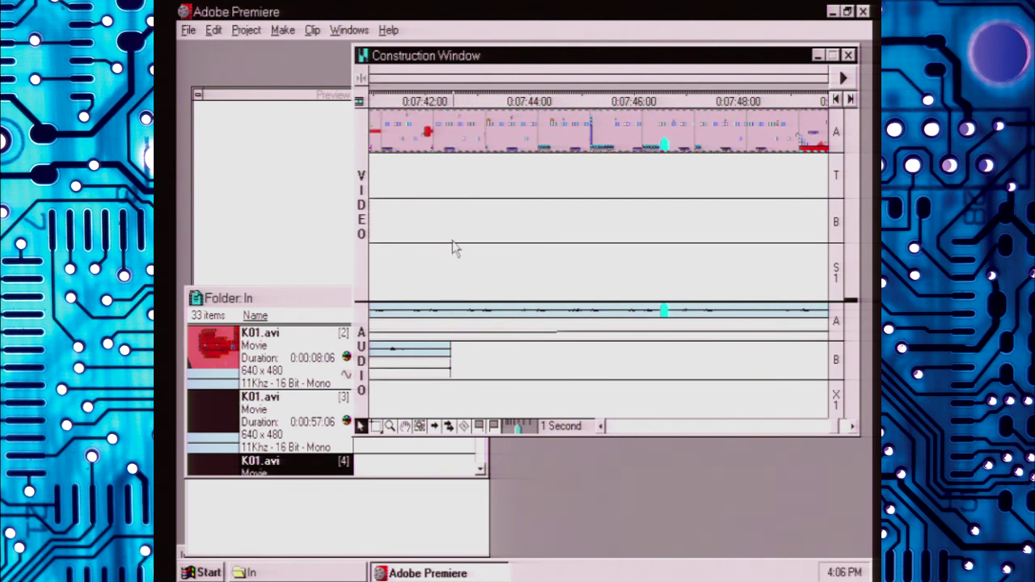
Step: Delete the K01.avi portion after 0:07:42 and return the edit line to the clip's start
{"action": "key", "text": "Delete"}
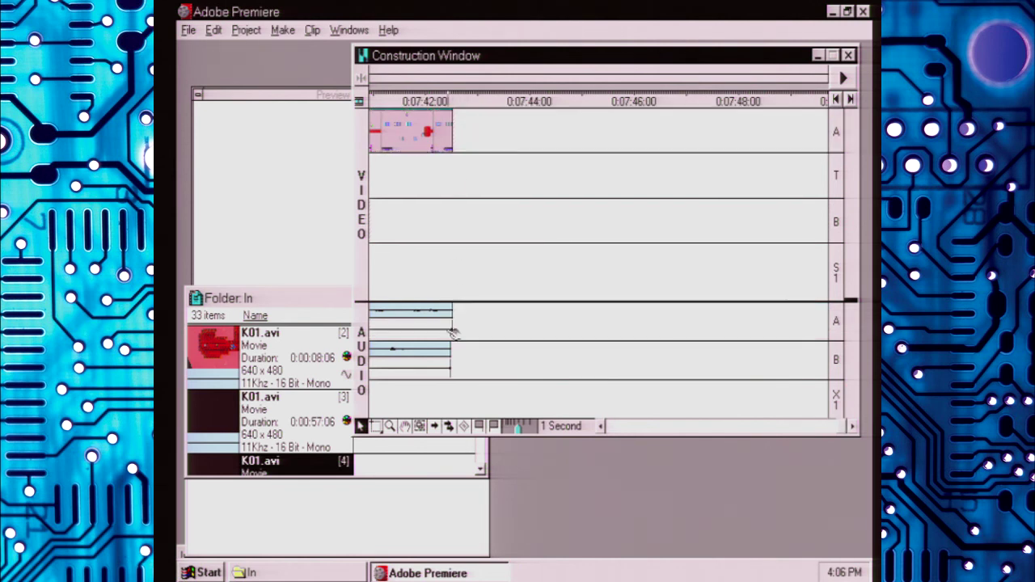
{"action": "left_click_drag", "start_coordinate": [450, 333], "coordinate": [458, 338]}
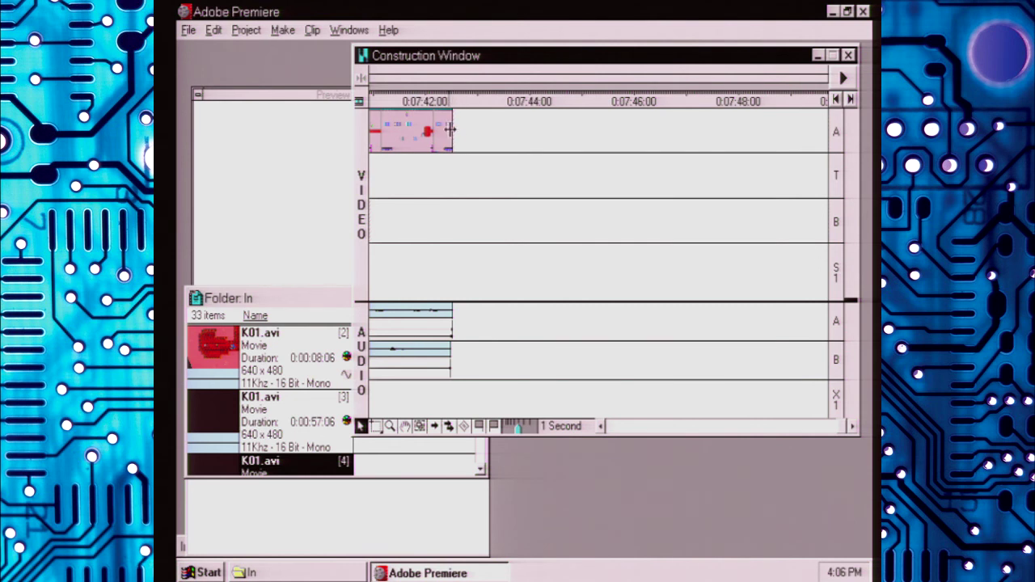
{"action": "left_click", "coordinate": [512, 93]}
{"action": "left_click", "coordinate": [838, 99]}
{"action": "left_click", "coordinate": [837, 99]}
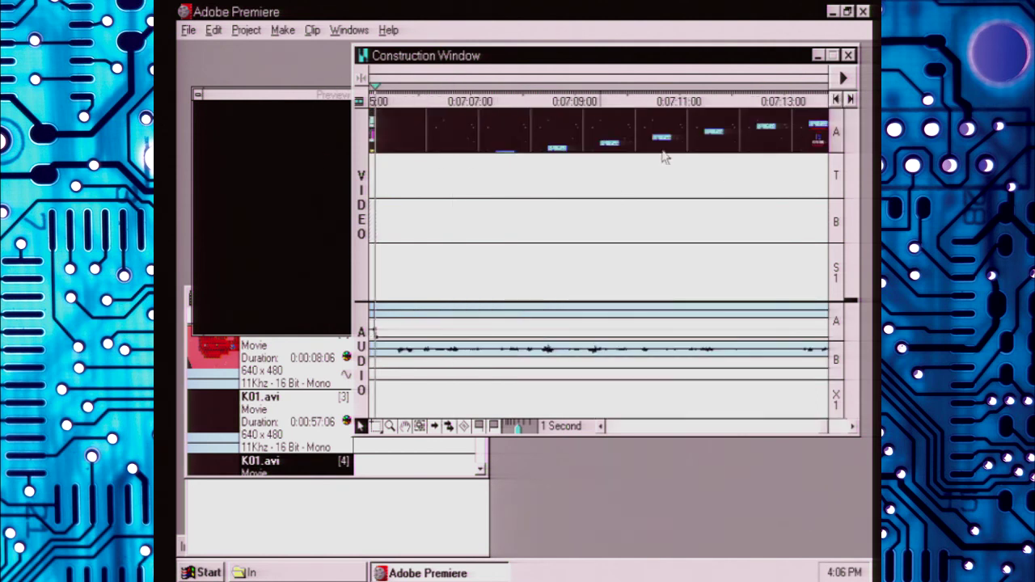
Step: Preview the trimmed K01.avi clip from the edit line, then bring the In folder's clip list forward
{"action": "left_click", "coordinate": [842, 79]}
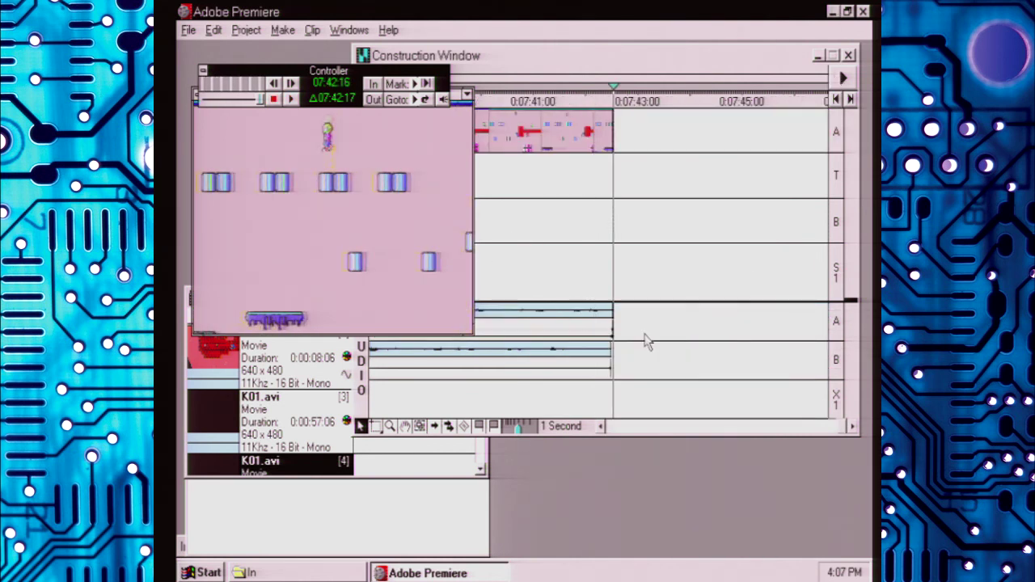
{"action": "left_click", "coordinate": [615, 362]}
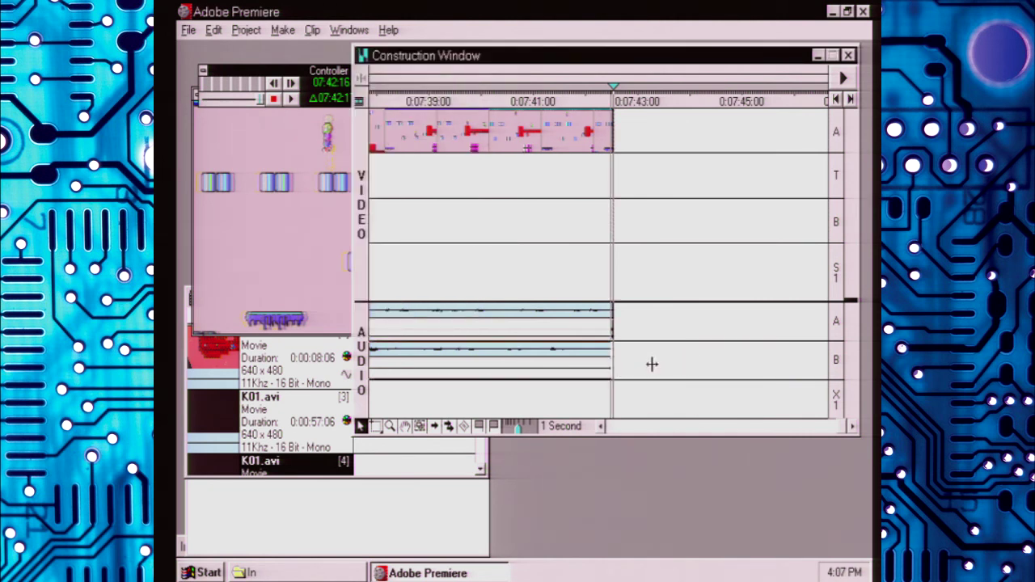
{"action": "left_click", "coordinate": [503, 96]}
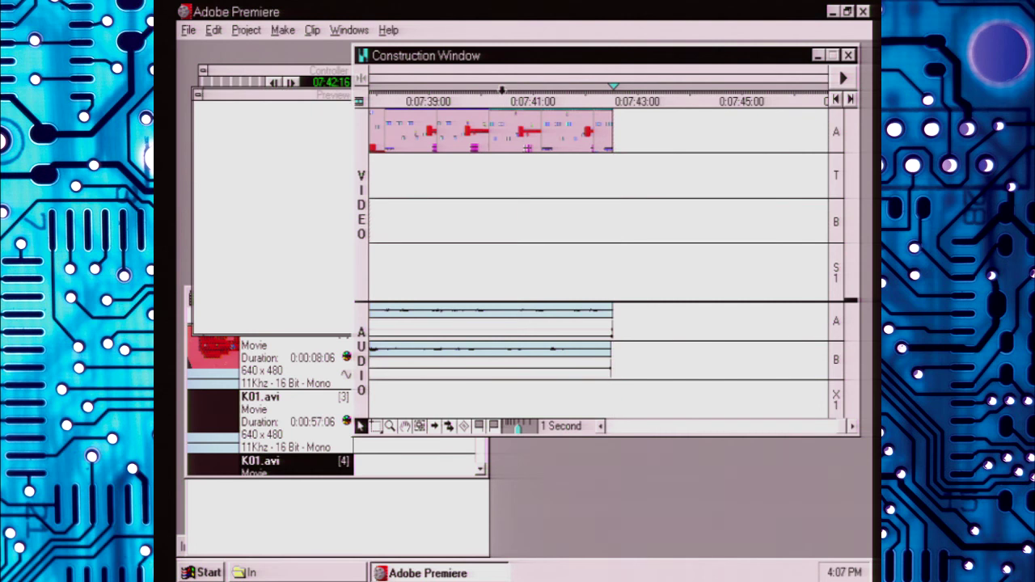
{"action": "left_click", "coordinate": [844, 79]}
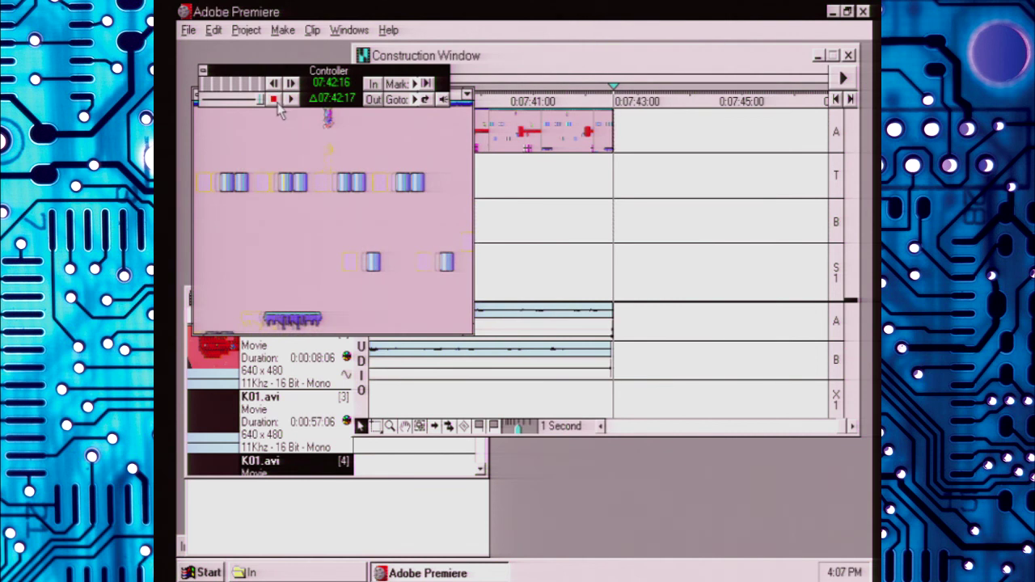
{"action": "left_click", "coordinate": [601, 68]}
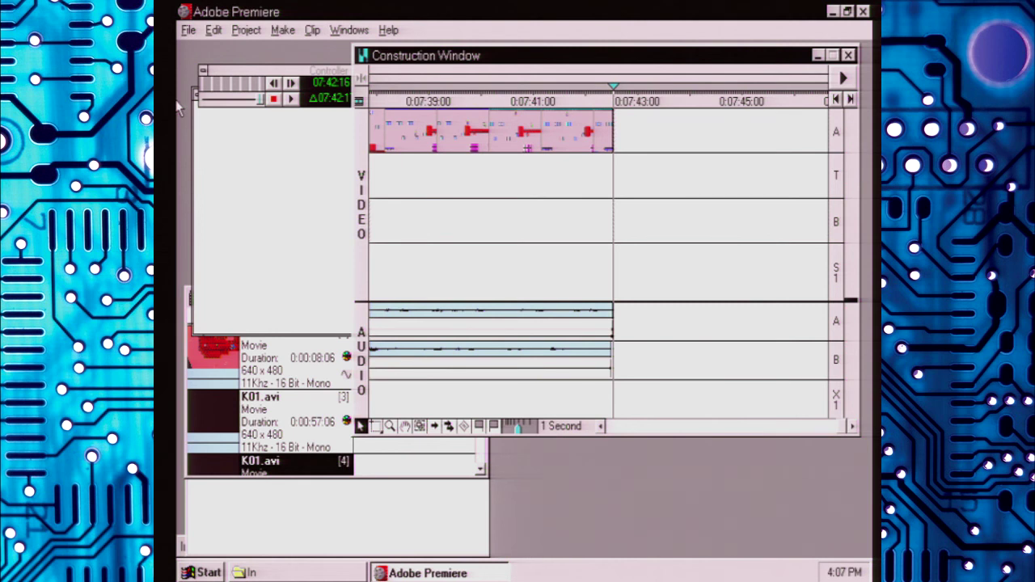
{"action": "left_click", "coordinate": [481, 474]}
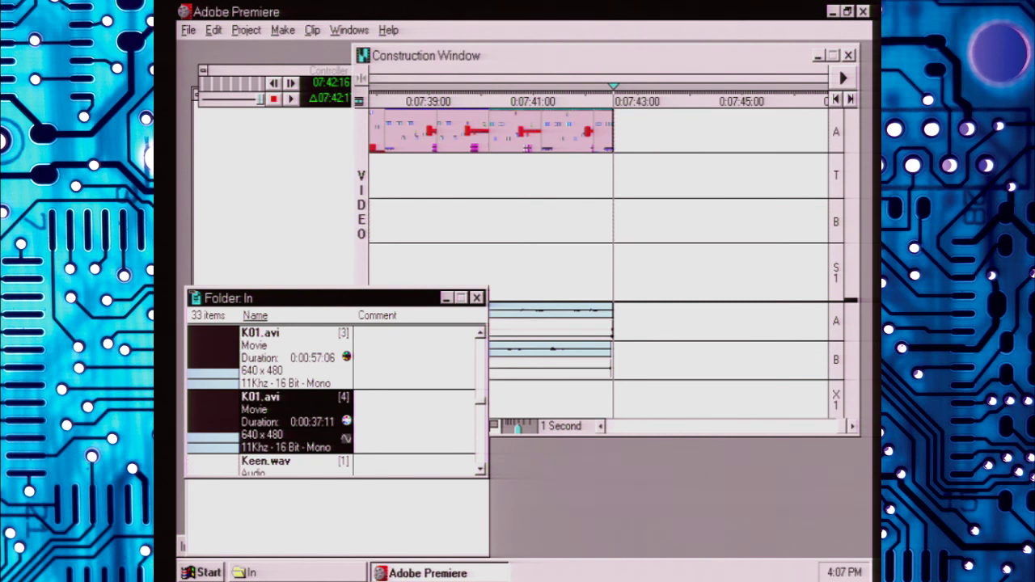
Step: Place _logo.avi on video track A after K01.avi and preview it to about 07:59
{"action": "left_click_drag", "start_coordinate": [481, 401], "coordinate": [480, 333]}
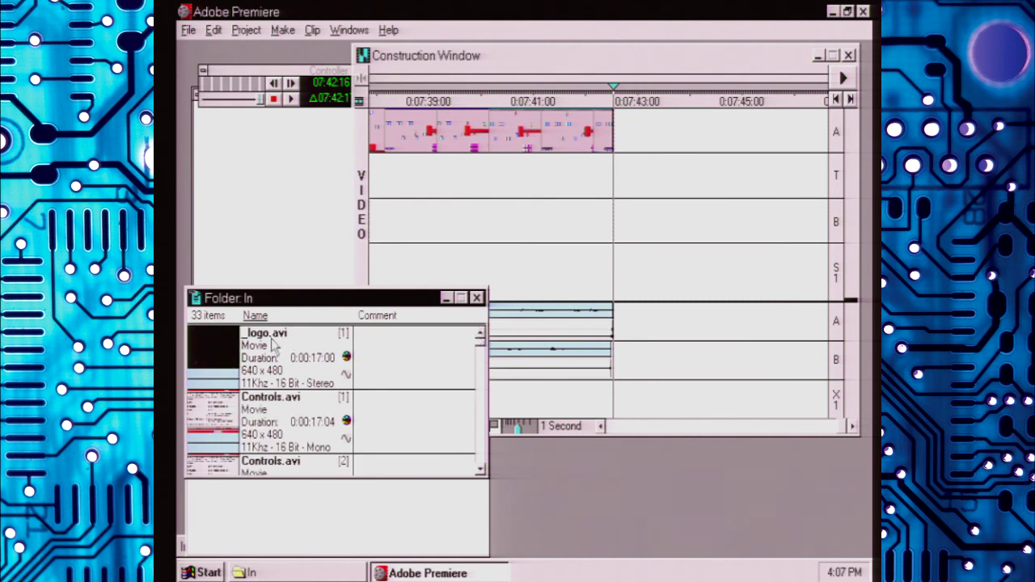
{"action": "left_click_drag", "start_coordinate": [237, 340], "coordinate": [635, 134]}
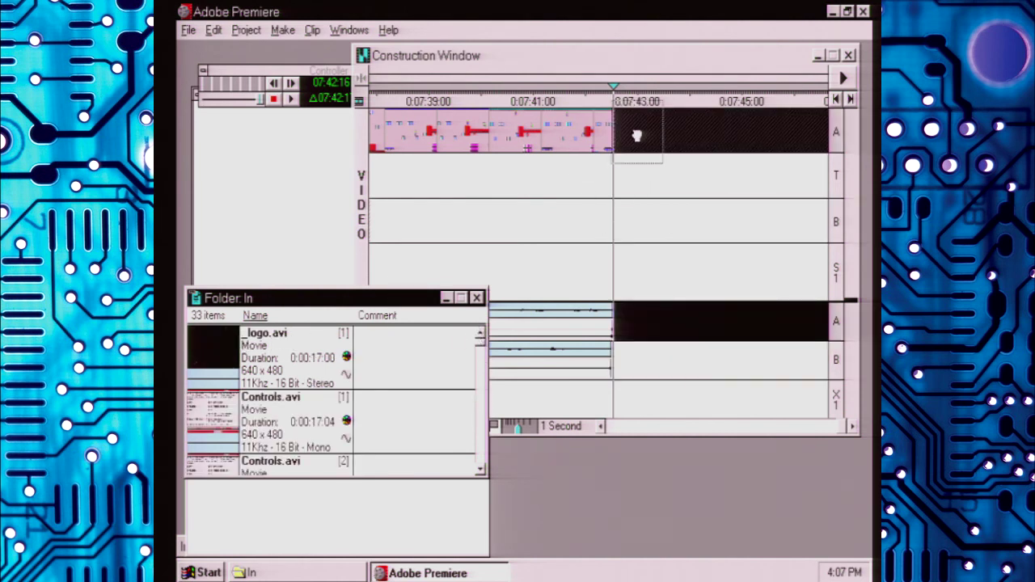
{"action": "left_click", "coordinate": [669, 77]}
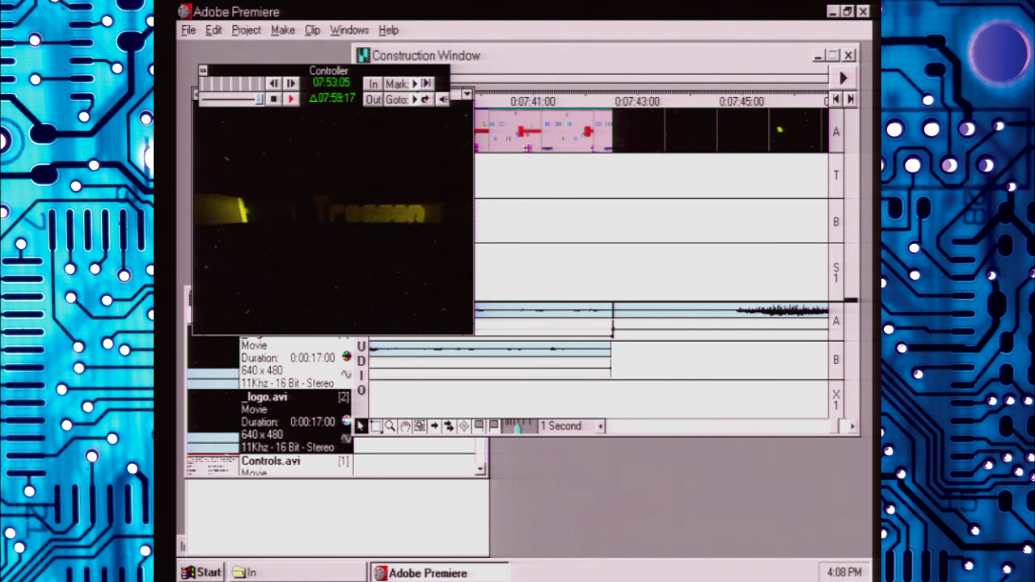
{"action": "left_click", "coordinate": [277, 98]}
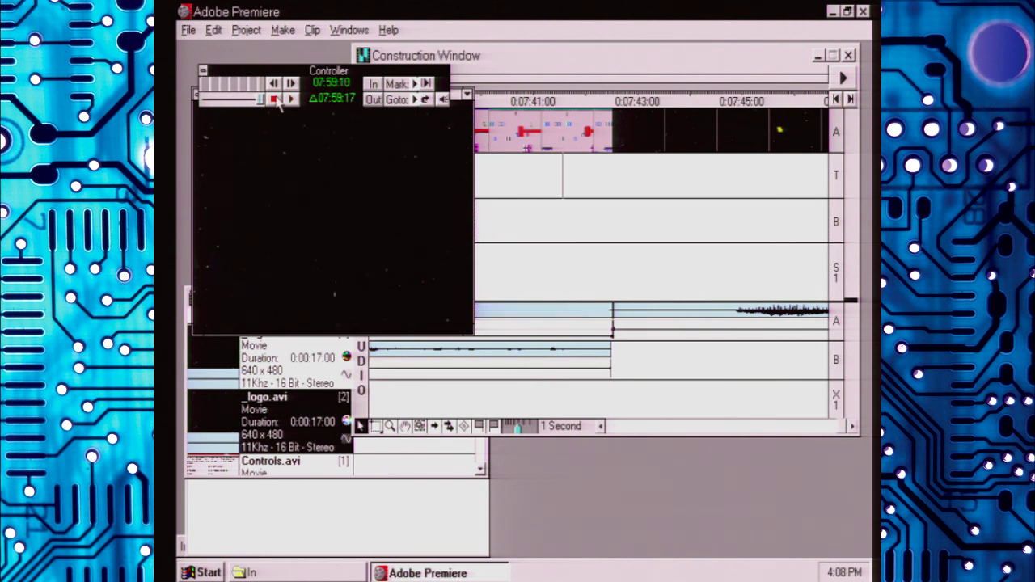
{"action": "left_click", "coordinate": [475, 71]}
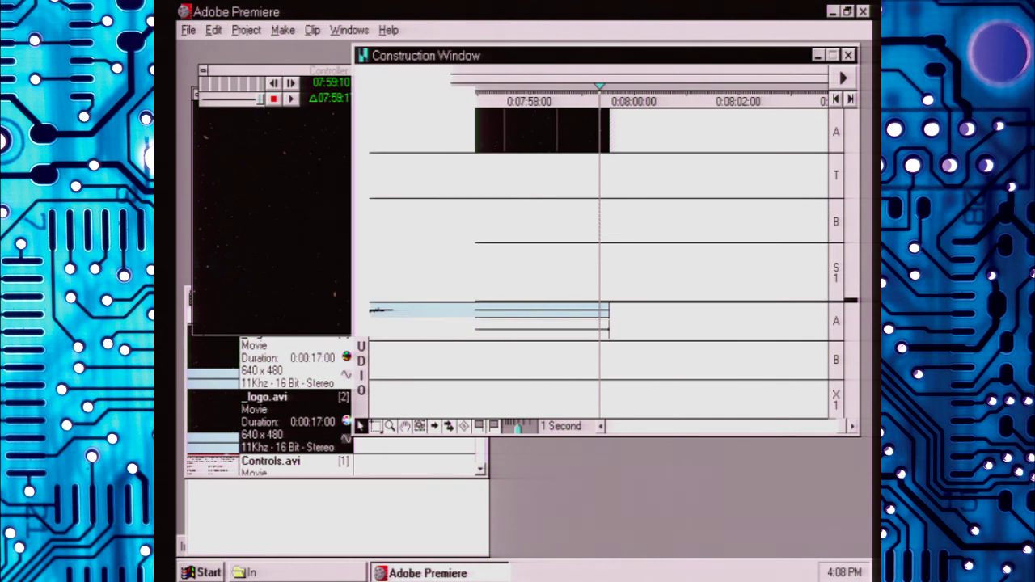
{"action": "left_click", "coordinate": [188, 30]}
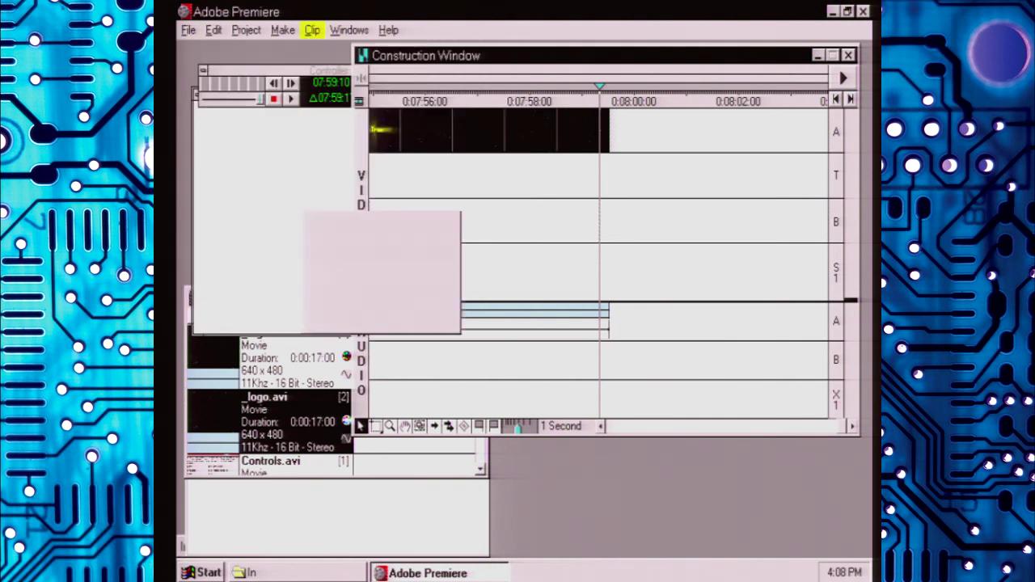
Step: Start a Make Movie export saving to drive c:
{"action": "left_click", "coordinate": [295, 47]}
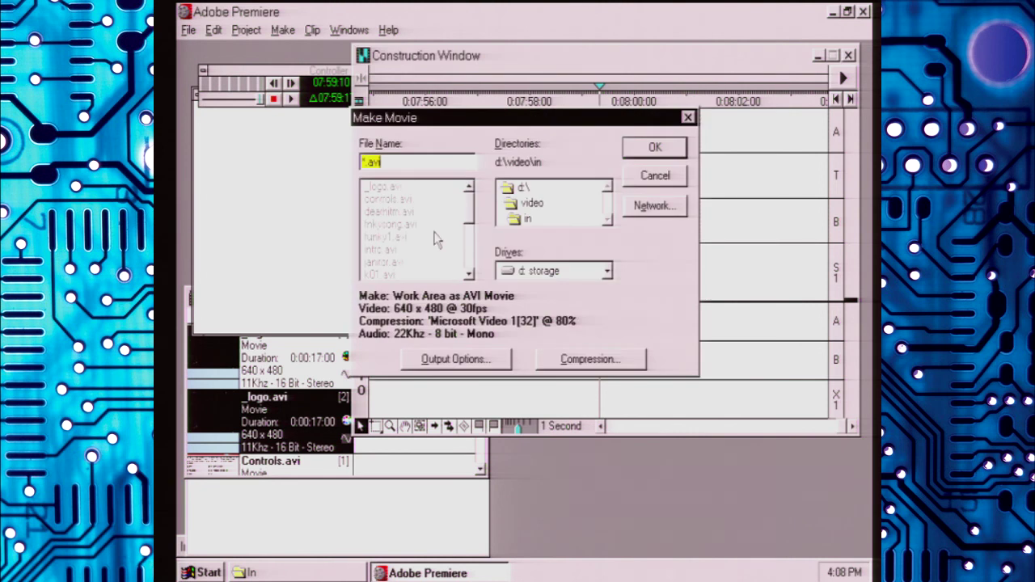
{"action": "left_click", "coordinate": [565, 275]}
{"action": "left_click", "coordinate": [561, 306]}
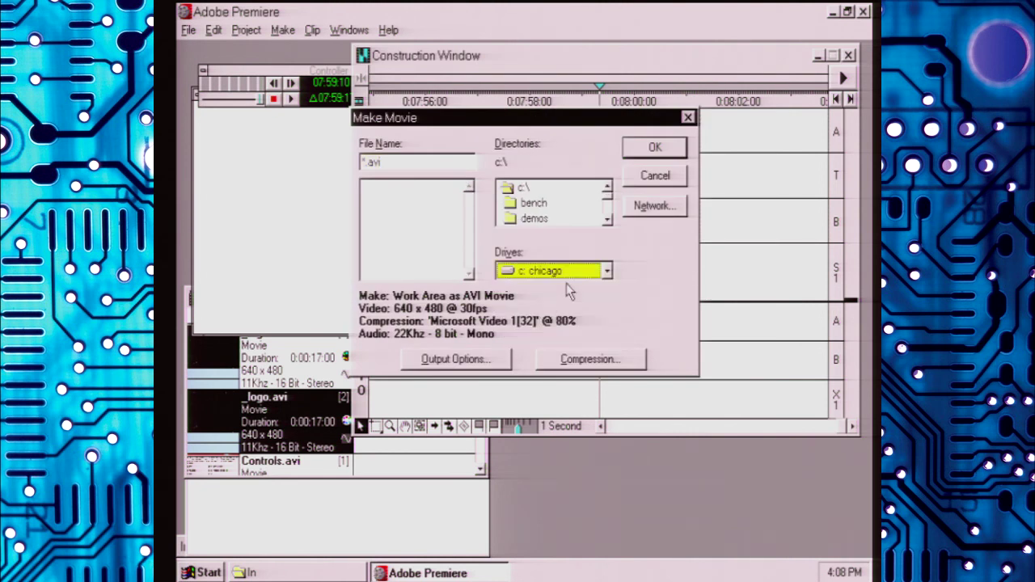
{"action": "left_click", "coordinate": [467, 362]}
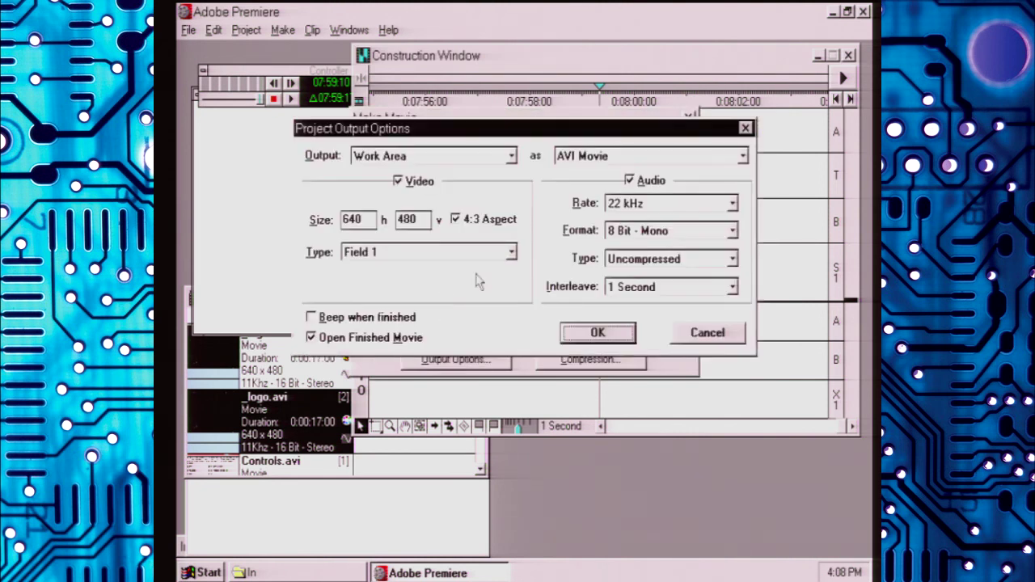
Step: Set export audio to 11 kHz, 8 Bit - Mono, MS-ADPCM compression with 1 Second interleave
{"action": "left_click", "coordinate": [666, 208]}
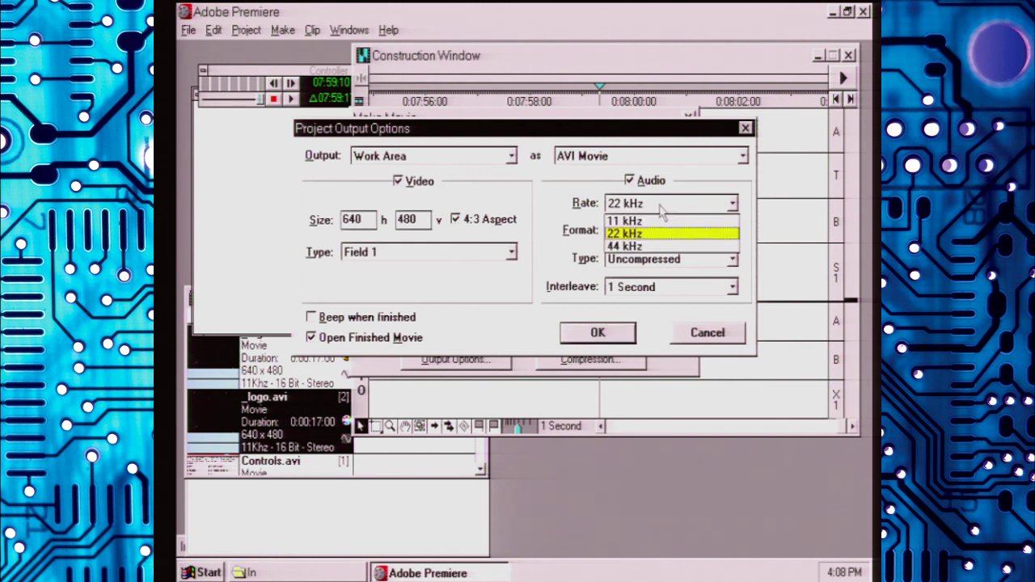
{"action": "left_click", "coordinate": [655, 219]}
{"action": "left_click", "coordinate": [655, 235]}
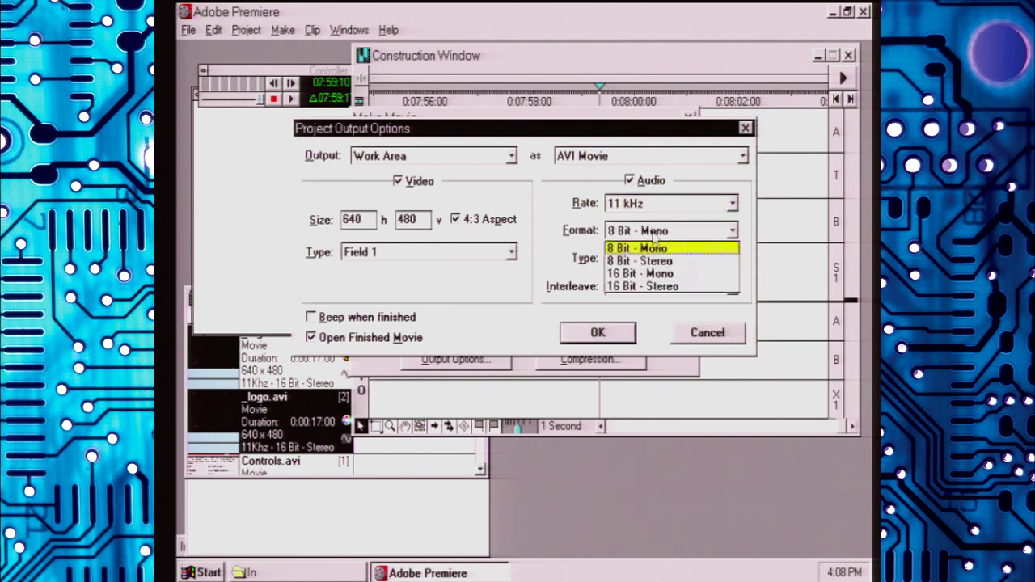
{"action": "left_click", "coordinate": [655, 245]}
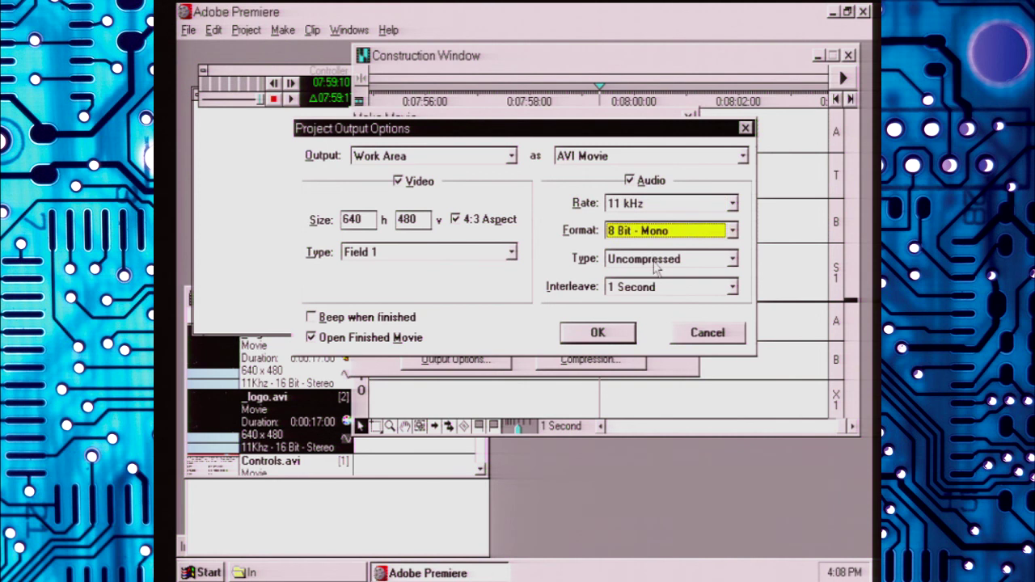
{"action": "left_click", "coordinate": [657, 261]}
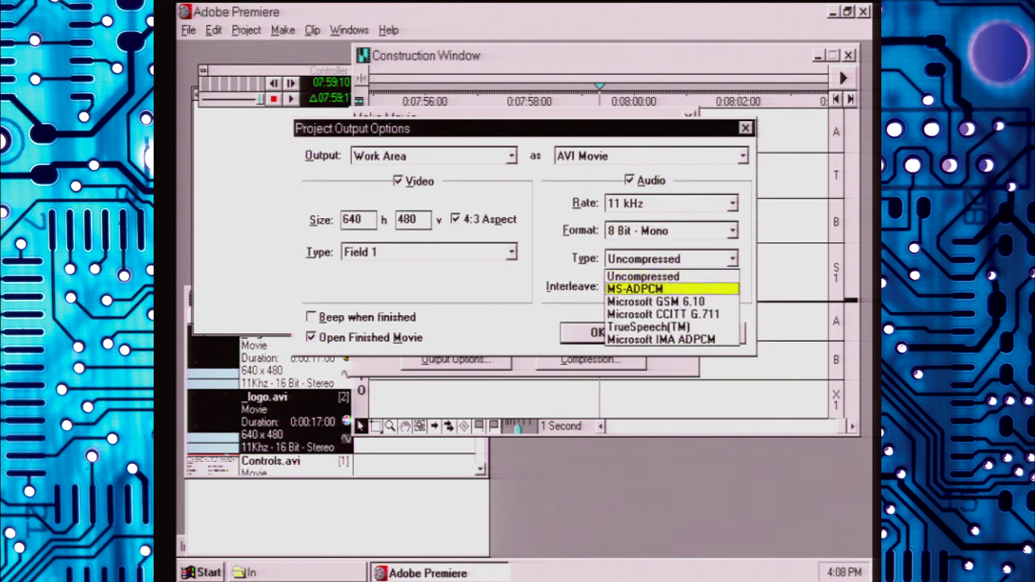
{"action": "left_click", "coordinate": [660, 289]}
{"action": "left_click", "coordinate": [659, 289]}
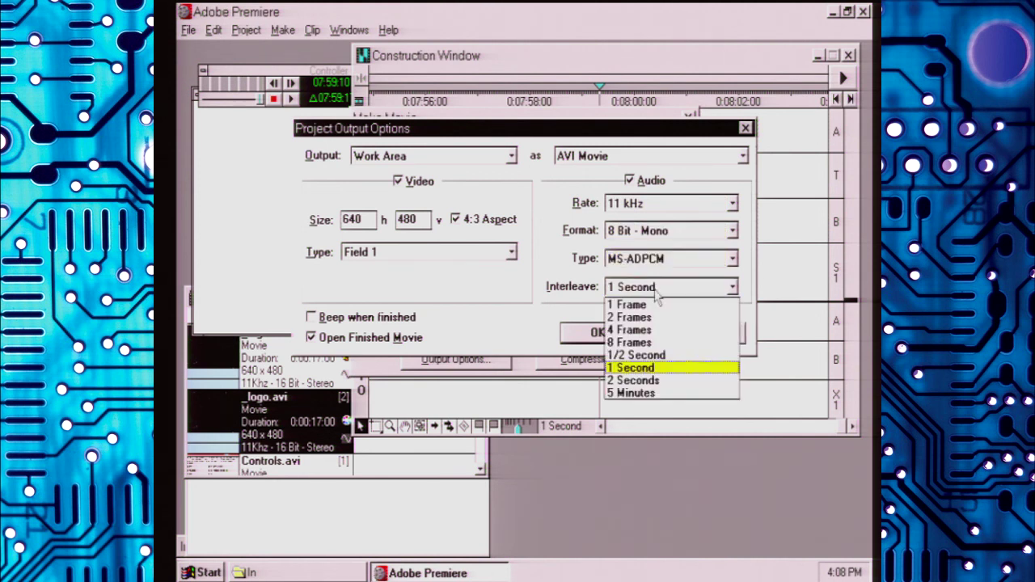
{"action": "left_click", "coordinate": [639, 381]}
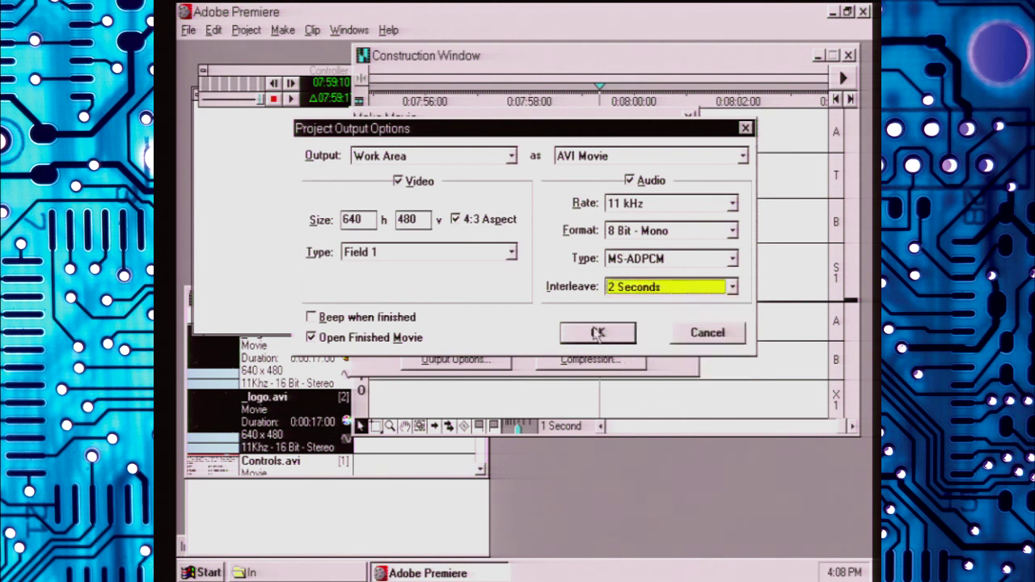
{"action": "left_click", "coordinate": [636, 293]}
{"action": "left_click", "coordinate": [634, 368]}
{"action": "left_click", "coordinate": [566, 155]}
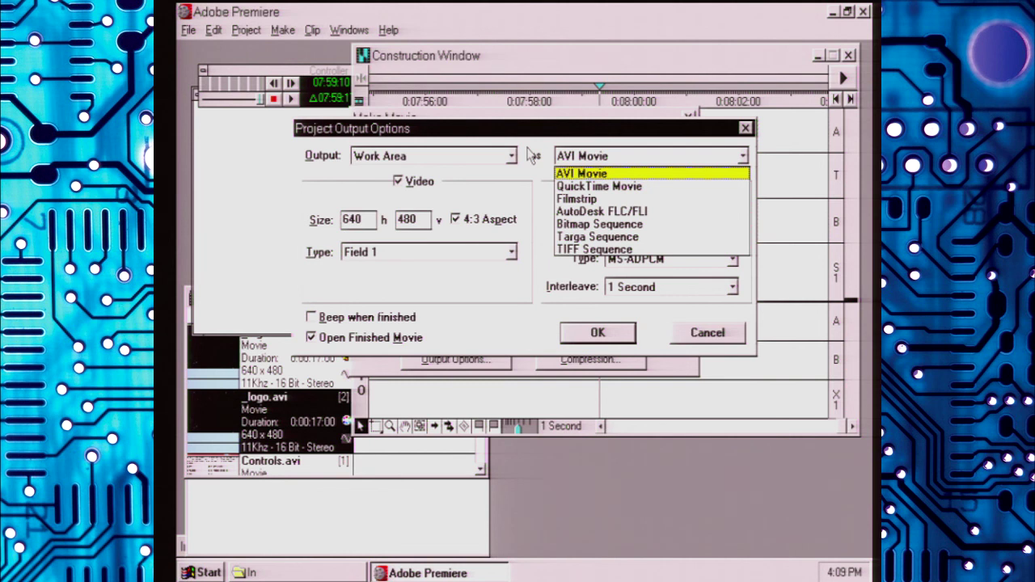
Step: Render full size frames of the Entire Project with a beep on completion, and confirm
{"action": "left_click", "coordinate": [480, 252]}
{"action": "left_click", "coordinate": [480, 252]}
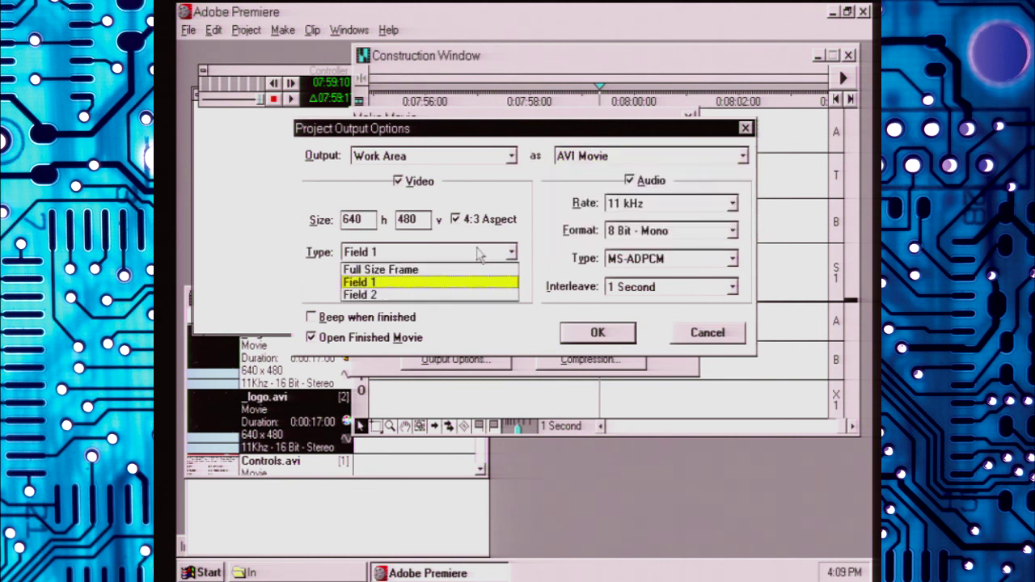
{"action": "left_click", "coordinate": [447, 271]}
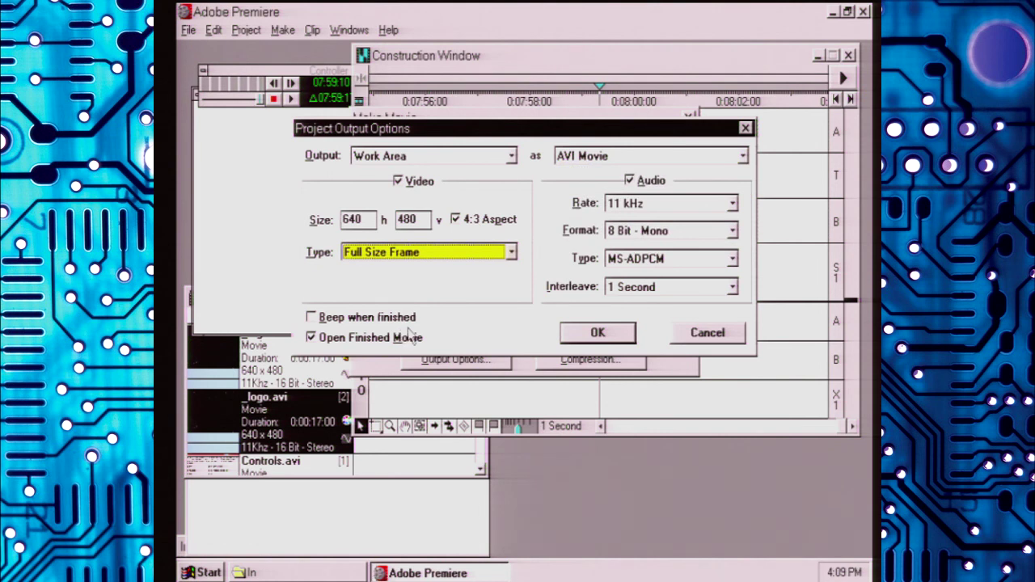
{"action": "key", "text": "Tab"}
{"action": "key", "text": "space"}
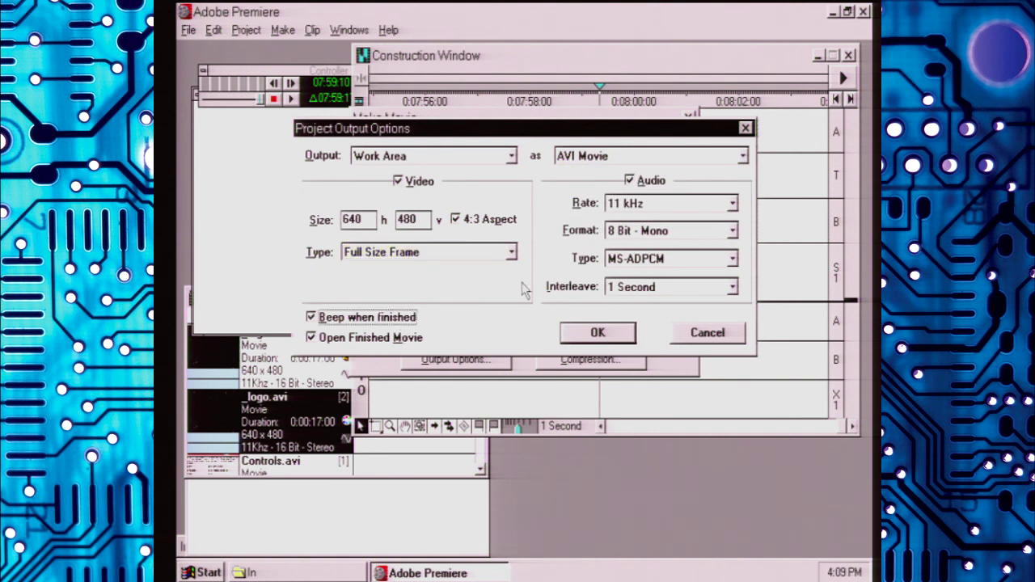
{"action": "left_click", "coordinate": [512, 156]}
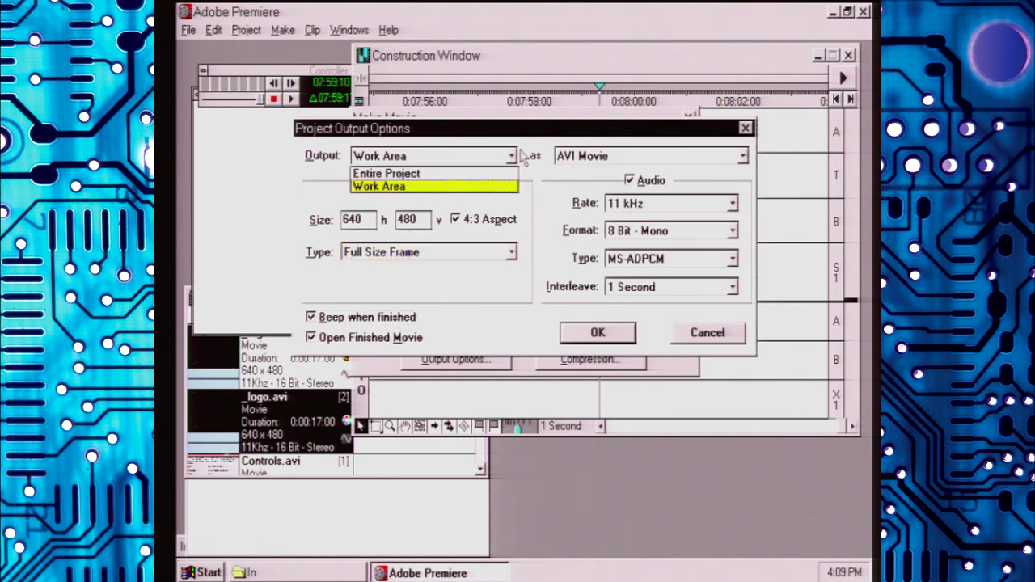
{"action": "left_click", "coordinate": [477, 175]}
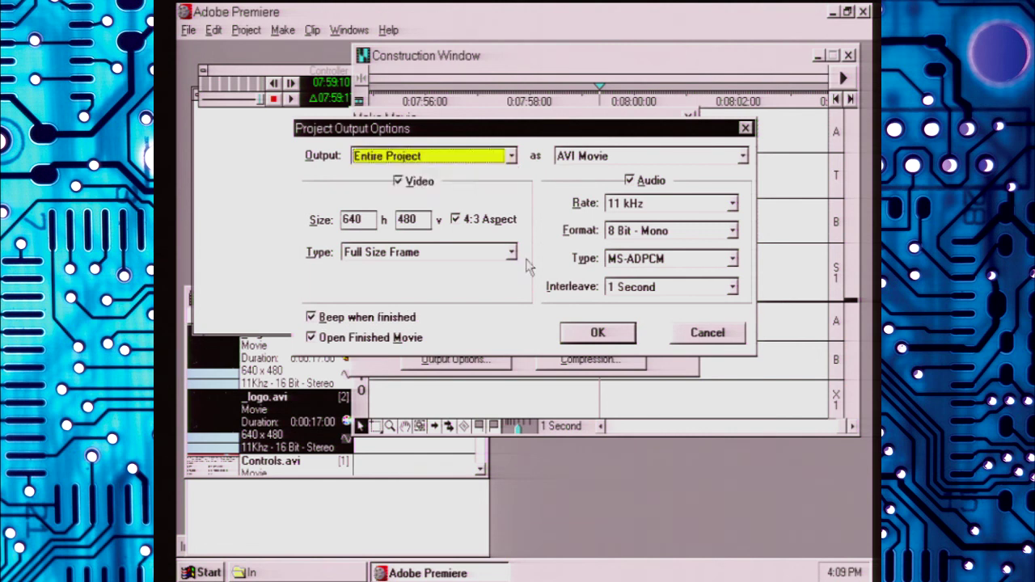
{"action": "left_click", "coordinate": [605, 334]}
{"action": "left_click", "coordinate": [595, 359]}
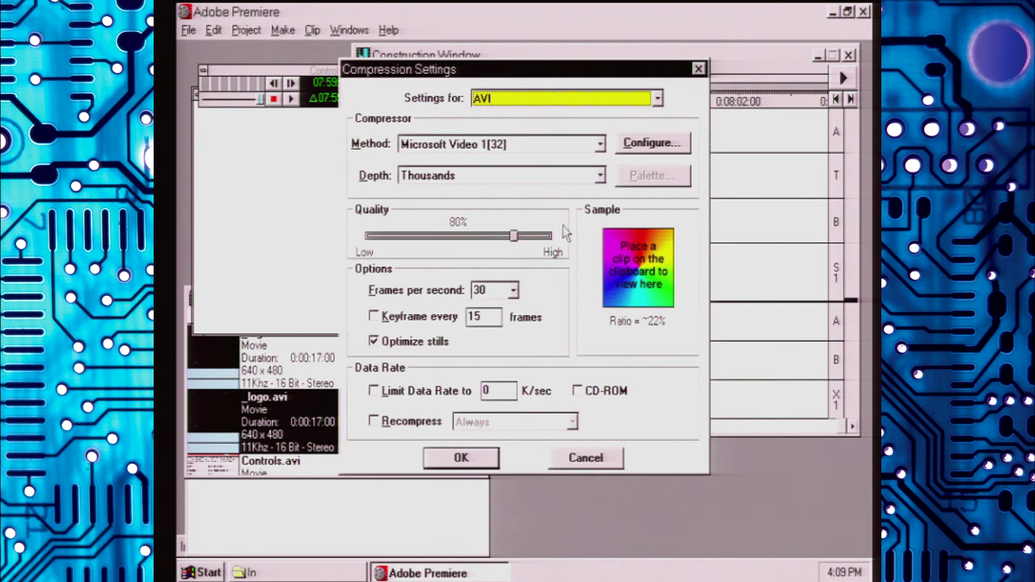
Step: Change the Microsoft Video 1 compression frame rate to 25 fps and confirm
{"action": "left_click", "coordinate": [513, 290]}
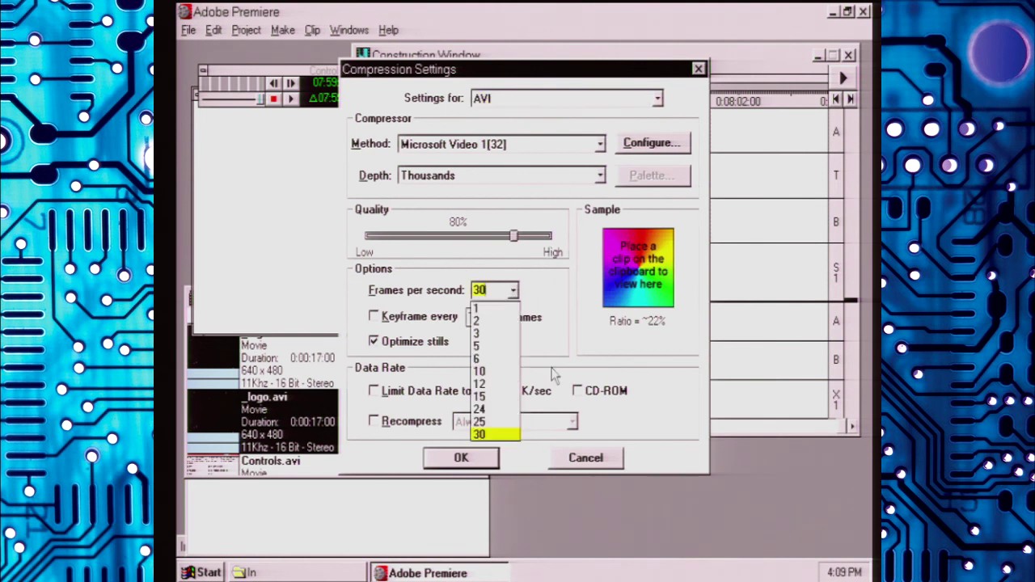
{"action": "left_click", "coordinate": [485, 421]}
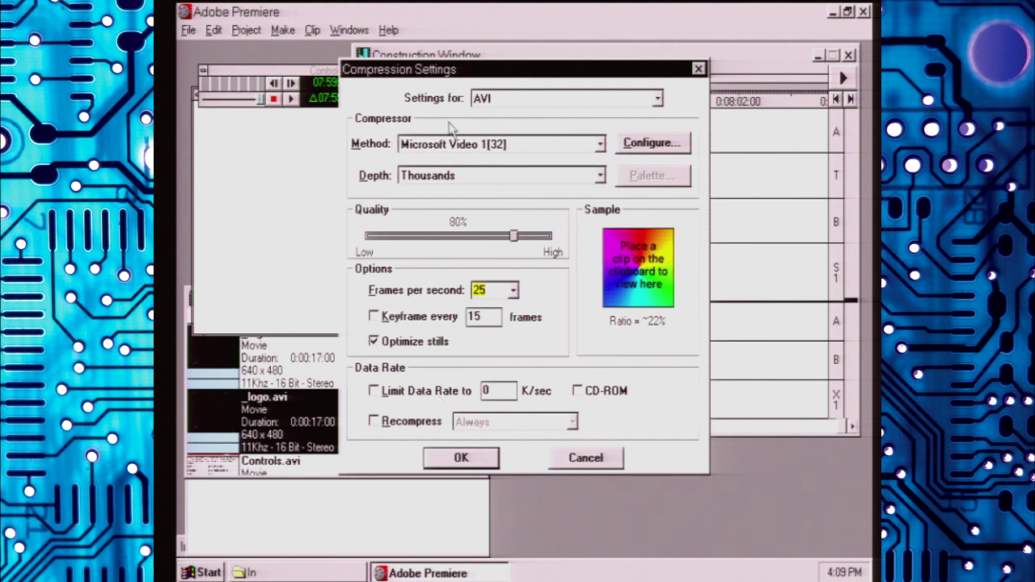
{"action": "left_click", "coordinate": [461, 458]}
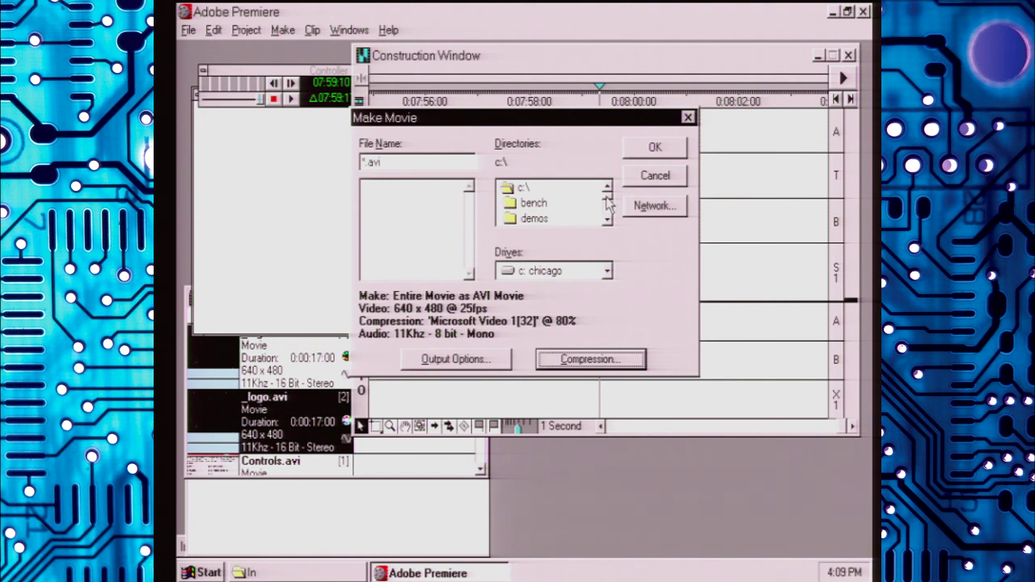
Step: Name the movie file KeenGood on drive c: and start rendering it
{"action": "left_click", "coordinate": [458, 165]}
{"action": "double_click", "coordinate": [456, 163]}
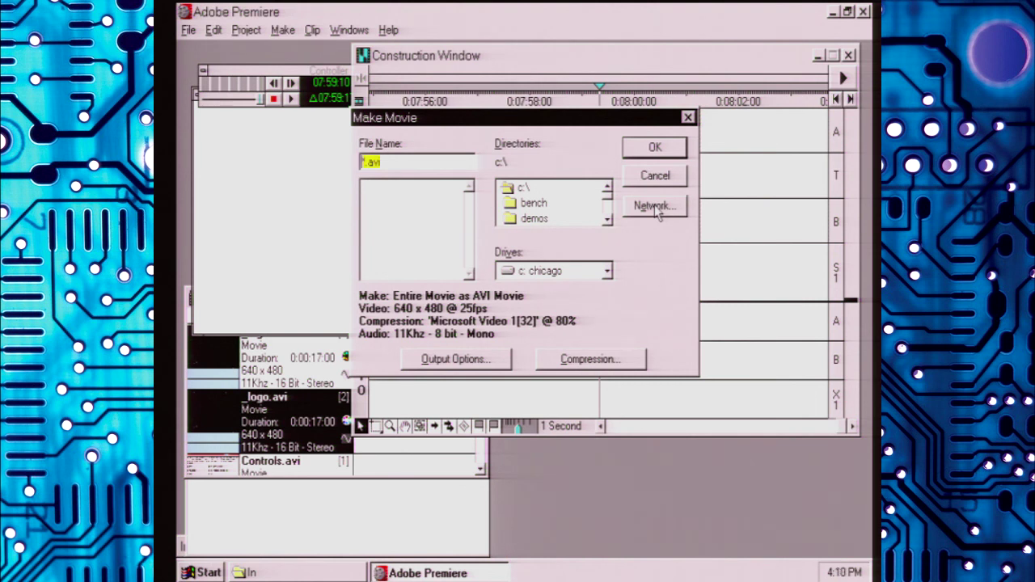
{"action": "type", "text": "KeenGood"}
{"action": "left_click", "coordinate": [673, 152]}
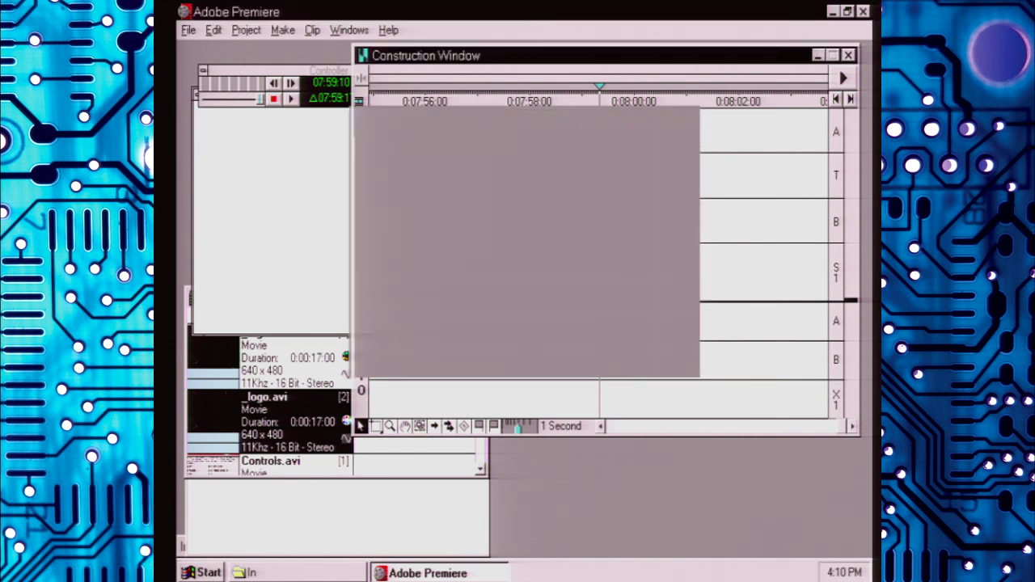